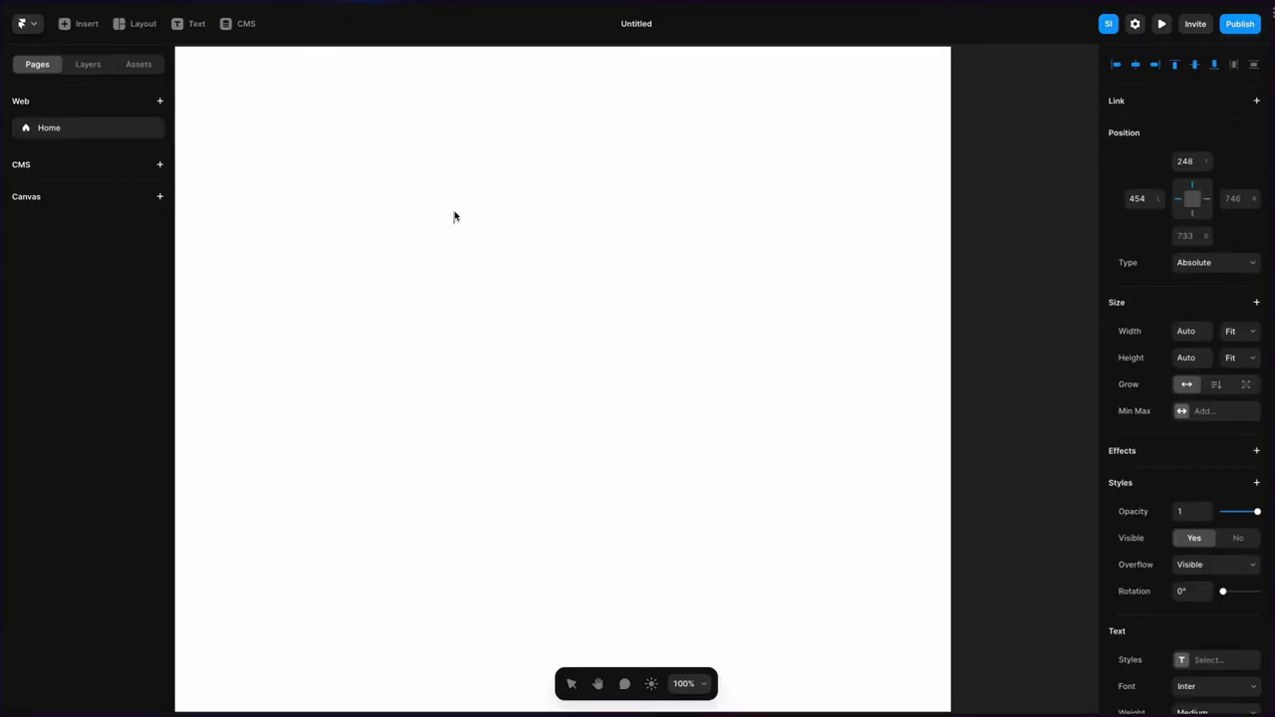
Enter the heading 'My Framer Site' and make it Bold at size 20
text(My Framer Site)
key(Escape)
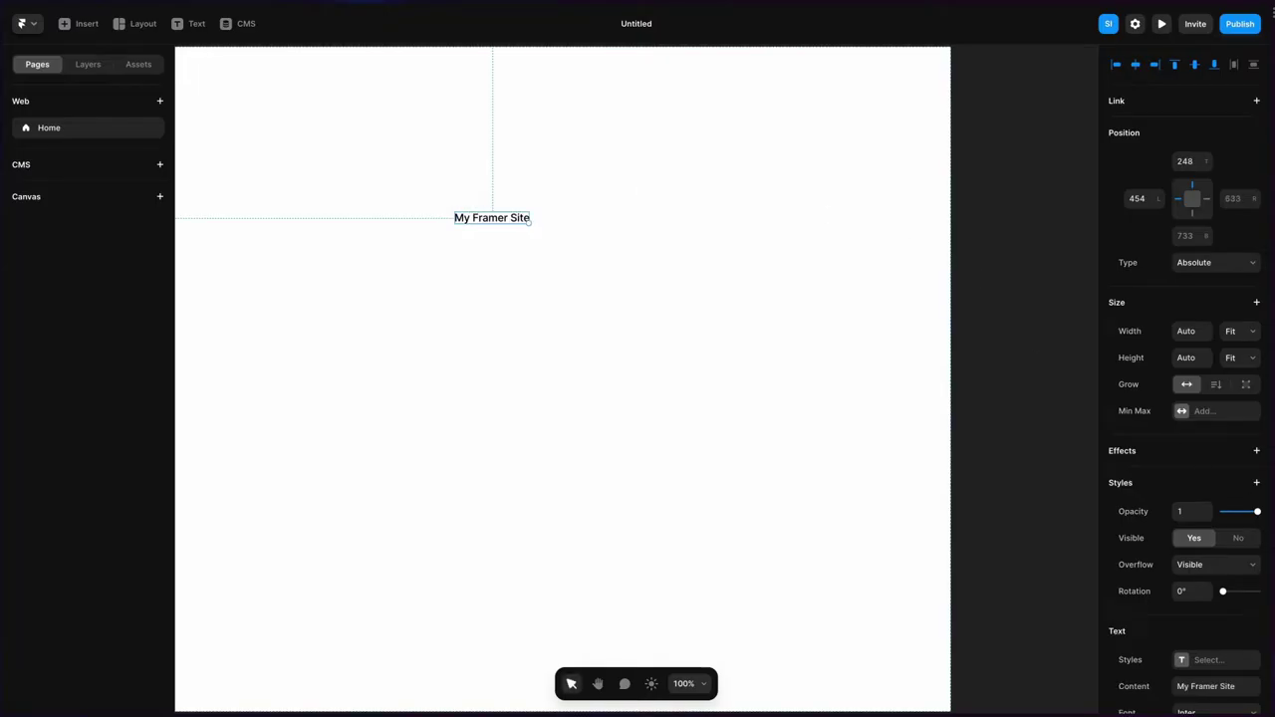
scroll(1173, 614, down, 2)
scroll(1182, 635, down, 2)
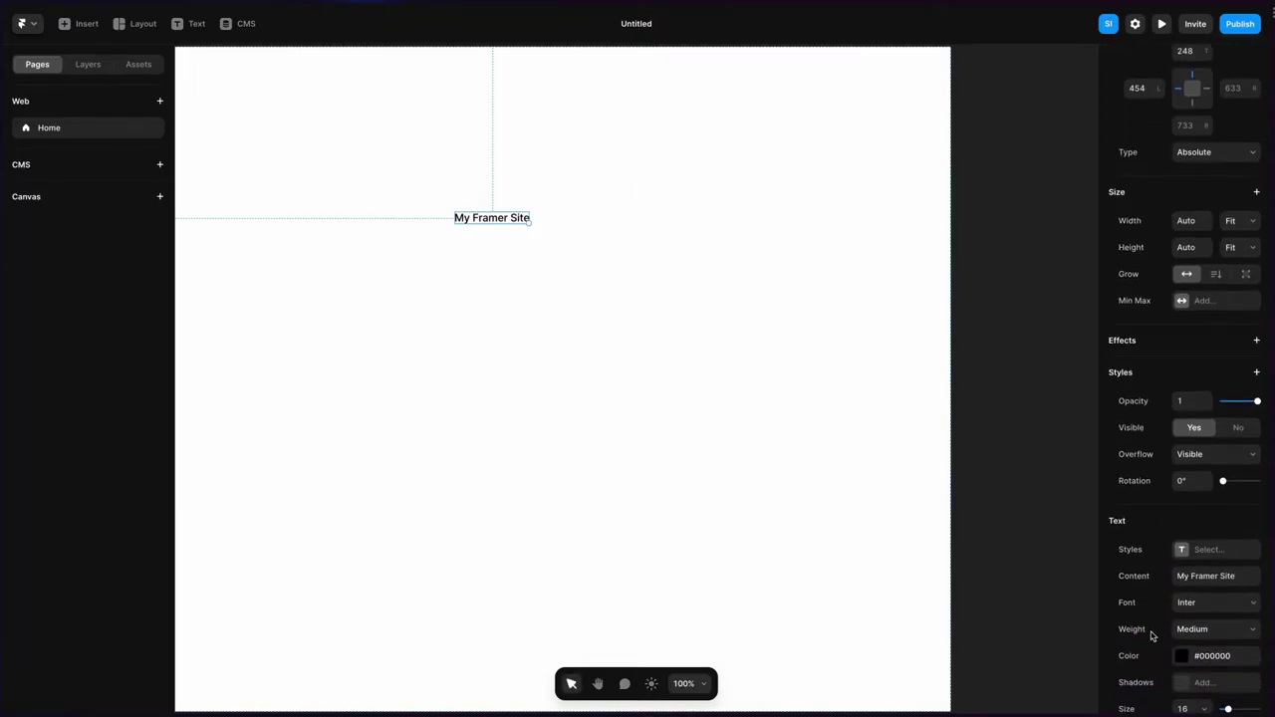
click(1178, 560)
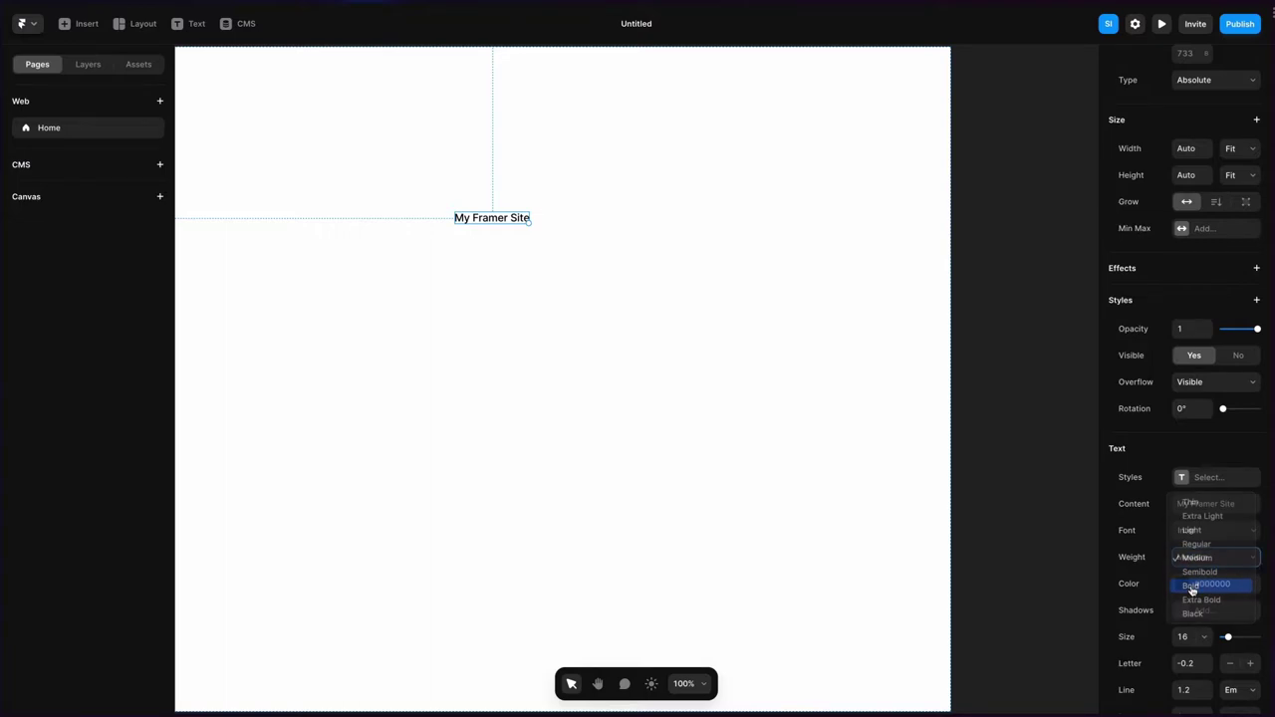
click(1192, 589)
click(1183, 635)
text(20)
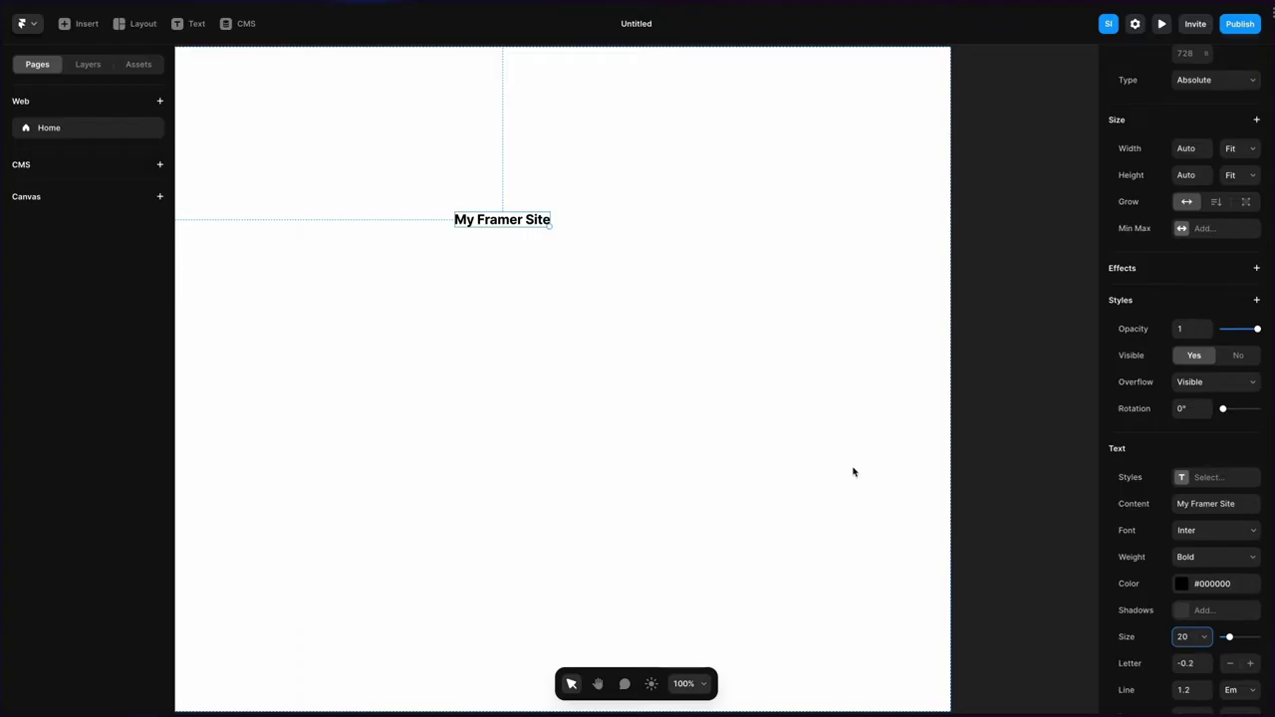
click(523, 257)
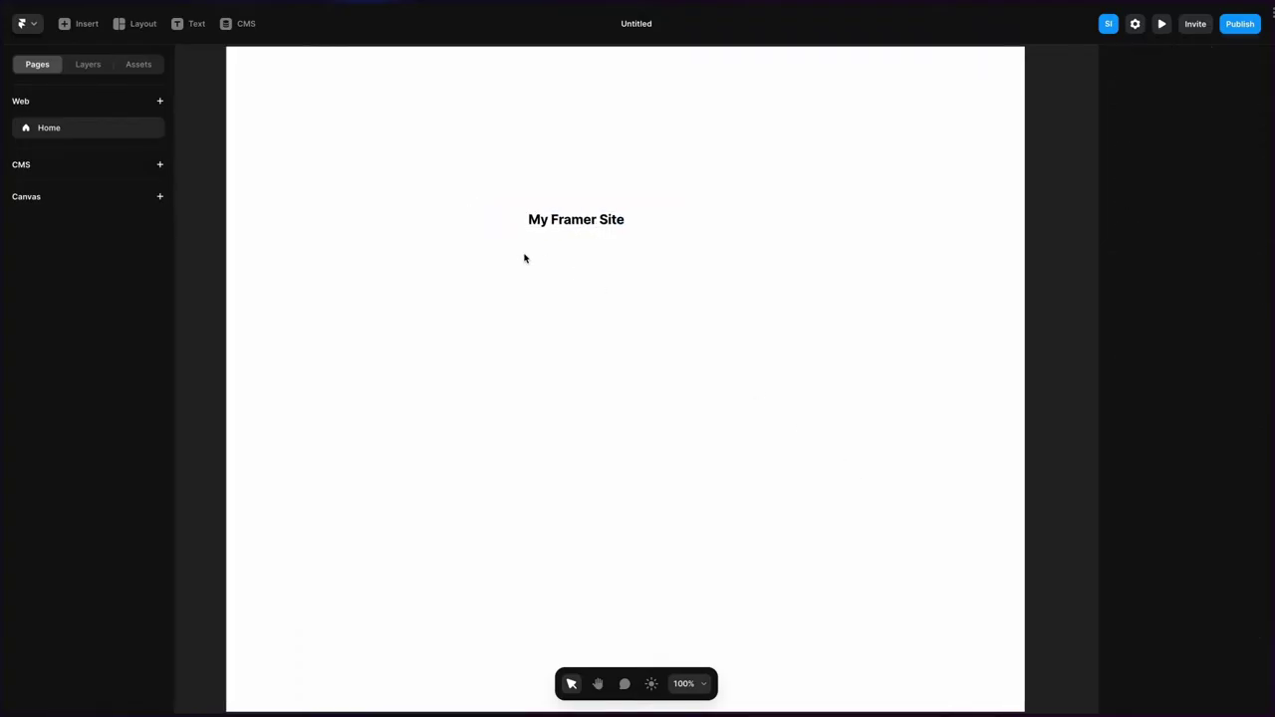
click(575, 218)
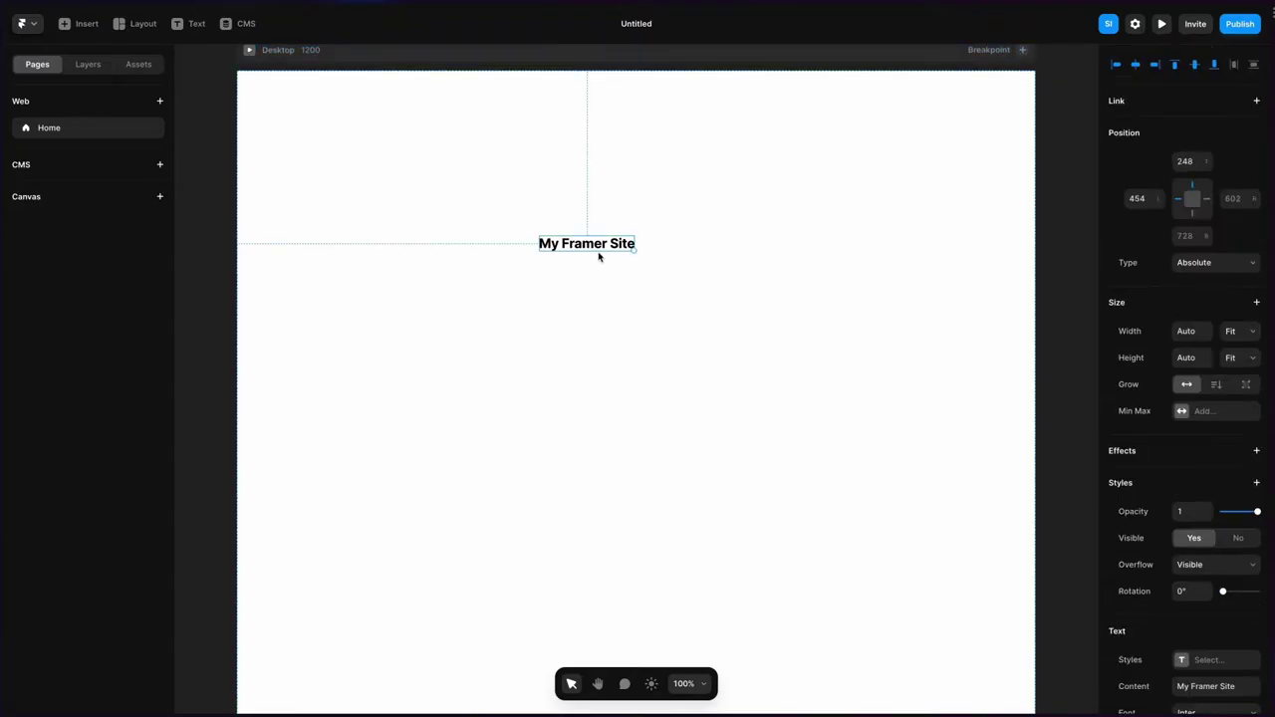
Duplicate the heading below as an 'About' link in Medium weight, size 16
drag(598, 250, 597, 277)
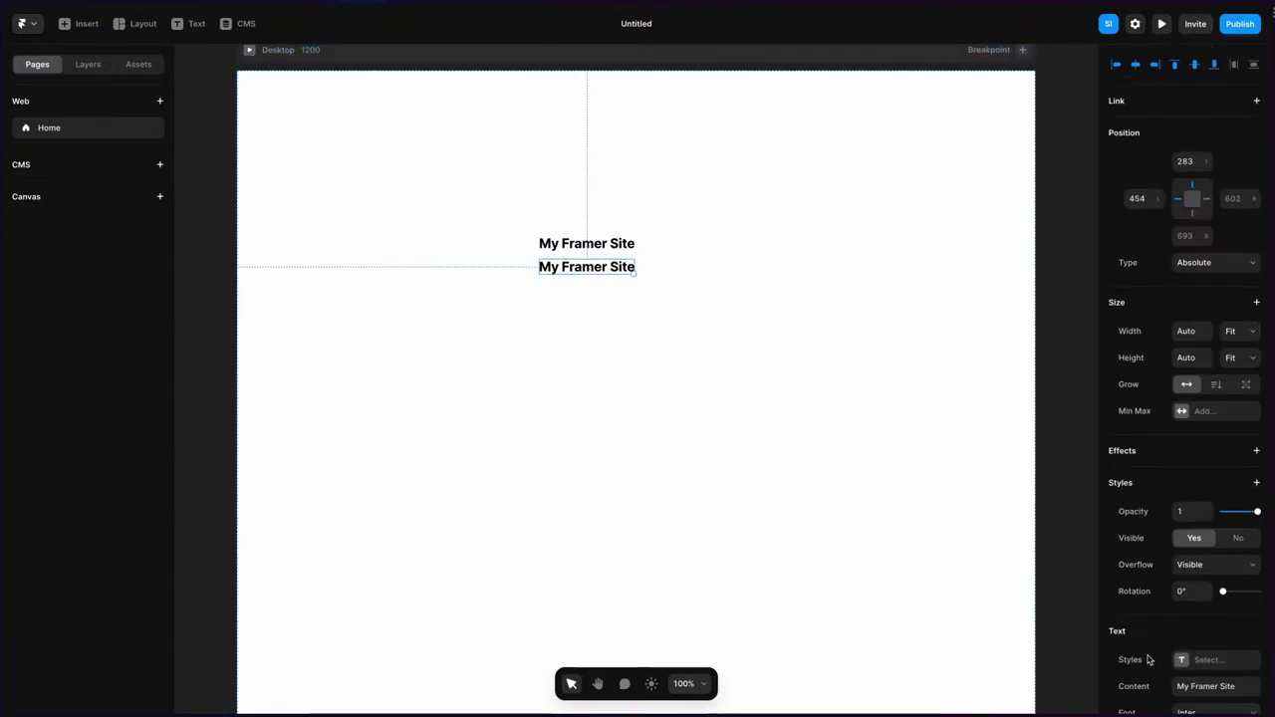
scroll(1148, 654, down, 3)
click(1193, 630)
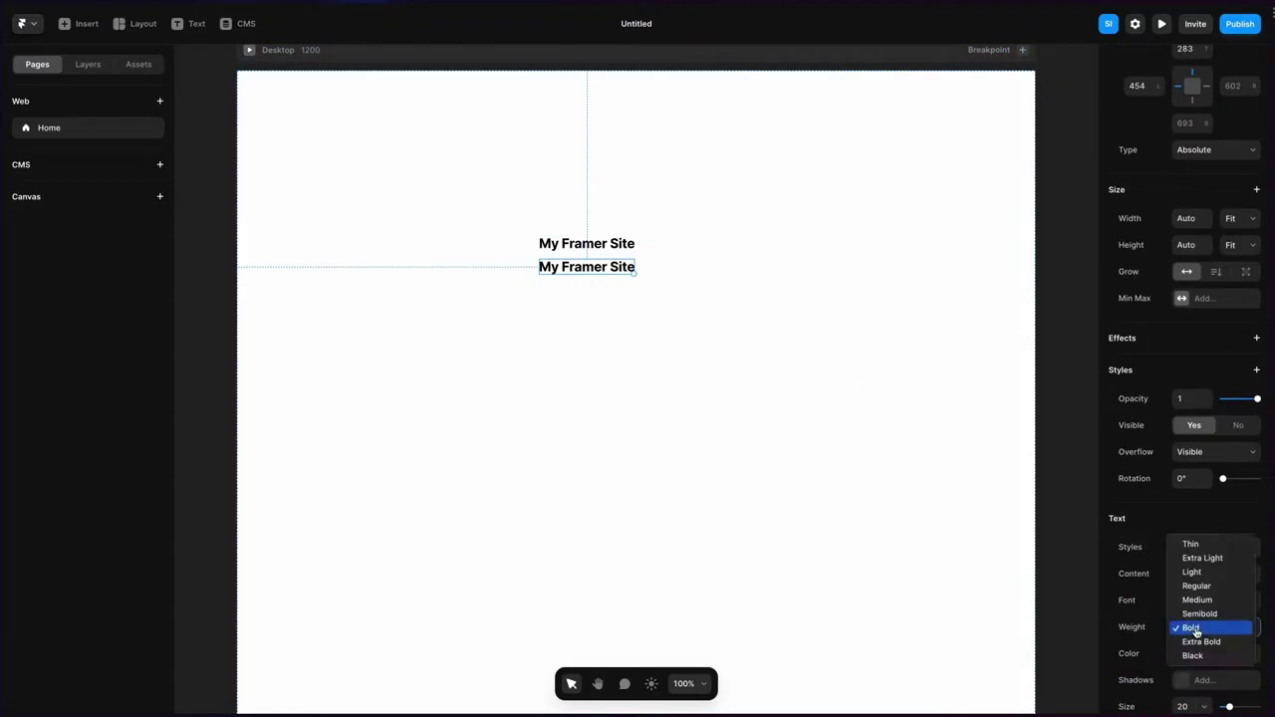
click(1198, 599)
scroll(1165, 657, down, 1)
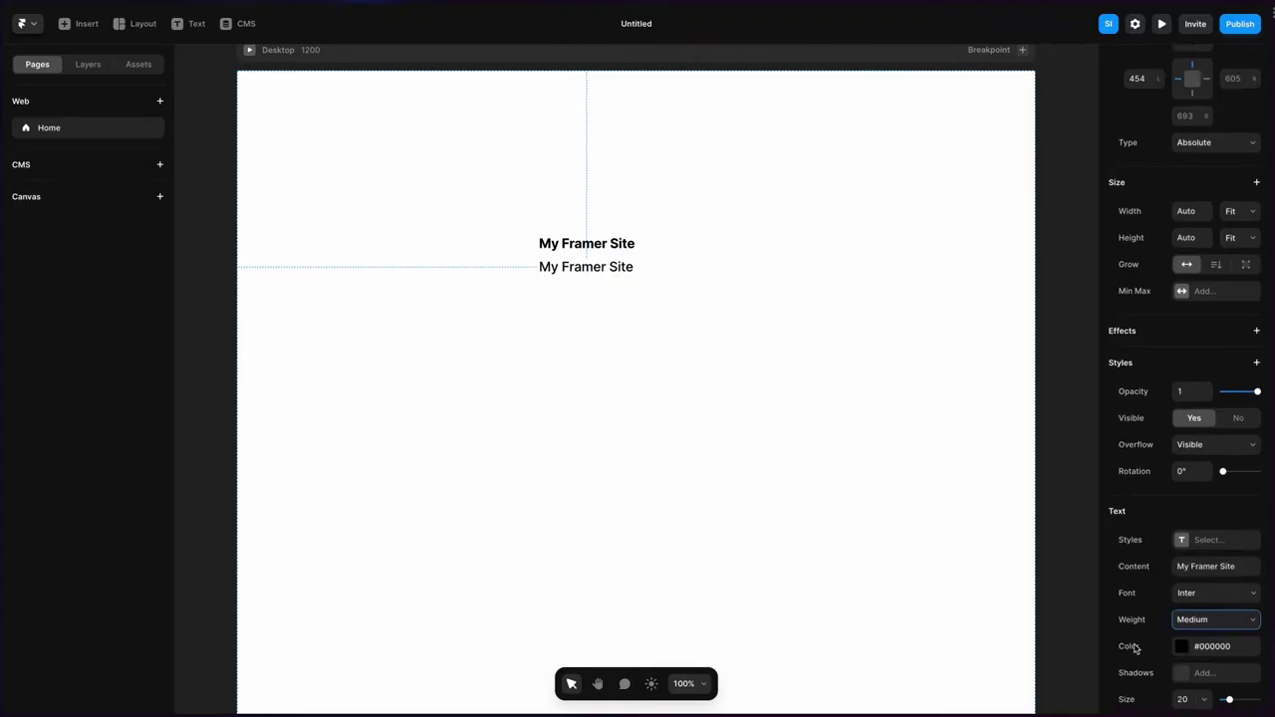
click(1176, 689)
text(16)
key(Return)
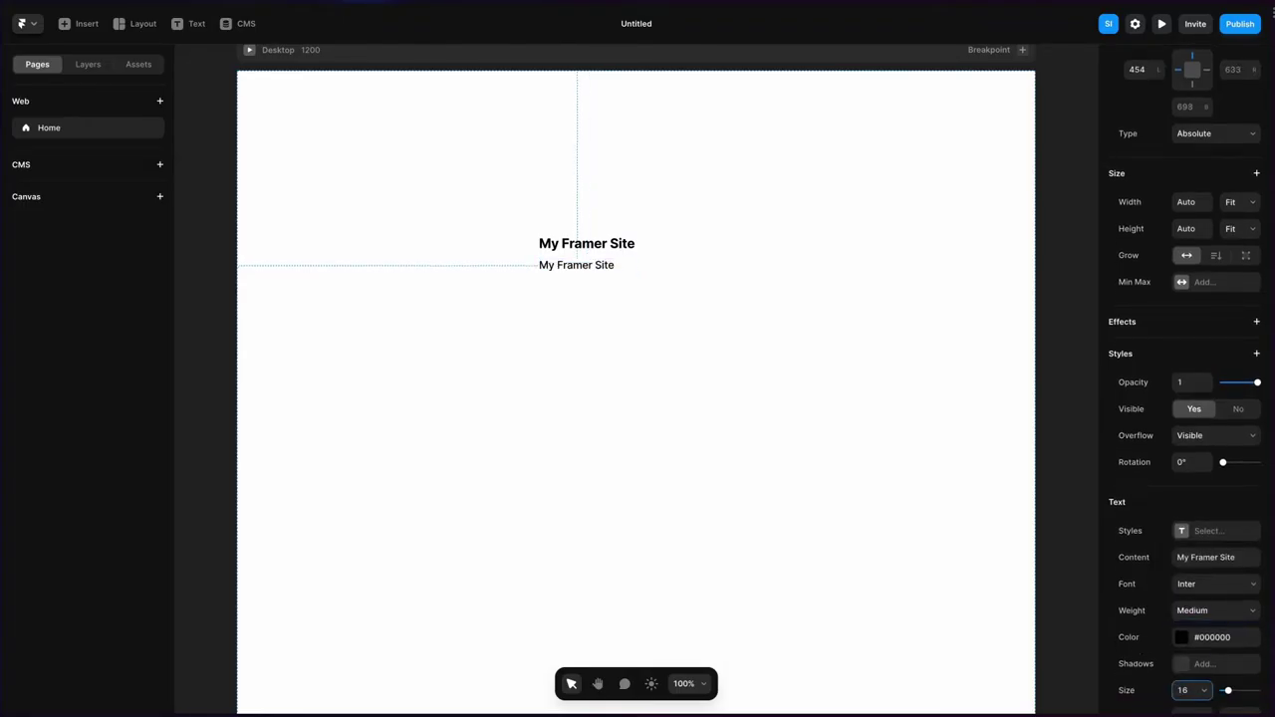
click(1195, 559)
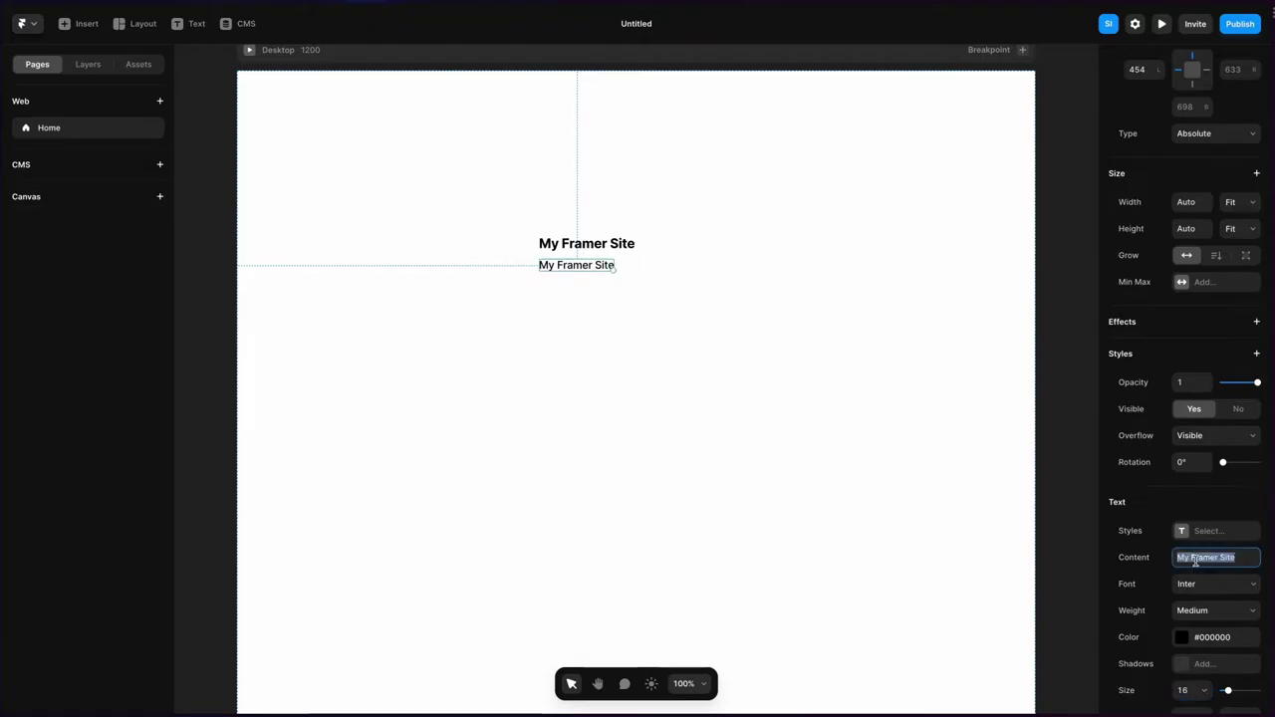
text(About)
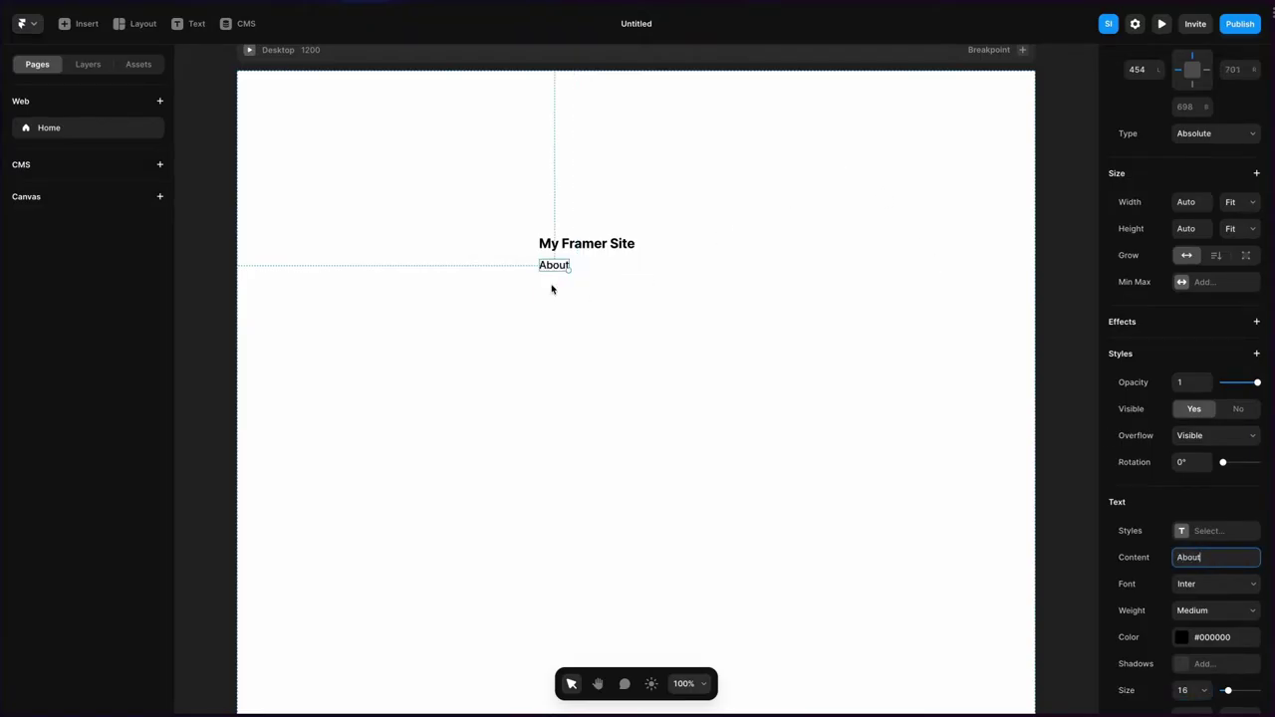
Duplicate About to the right as 'Products', then add a third copy for 'Pricing'
drag(555, 269, 601, 270)
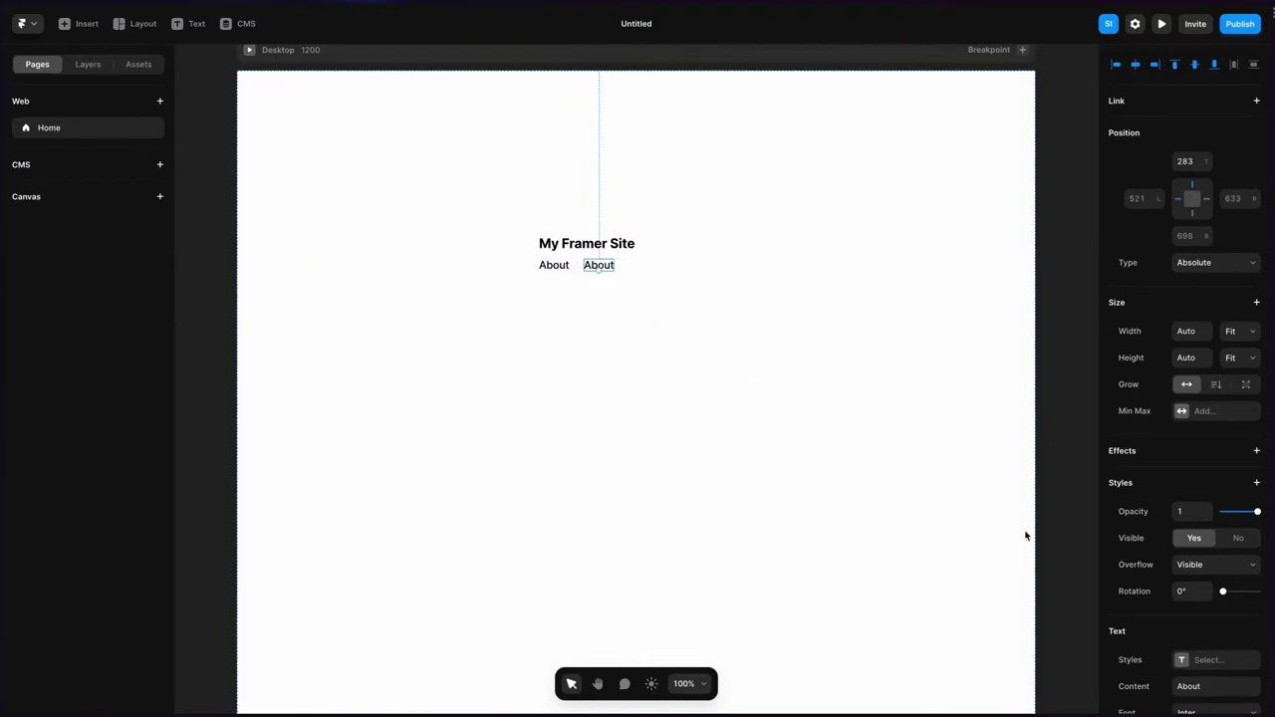
click(1195, 686)
key(BackSpace)
text(Products)
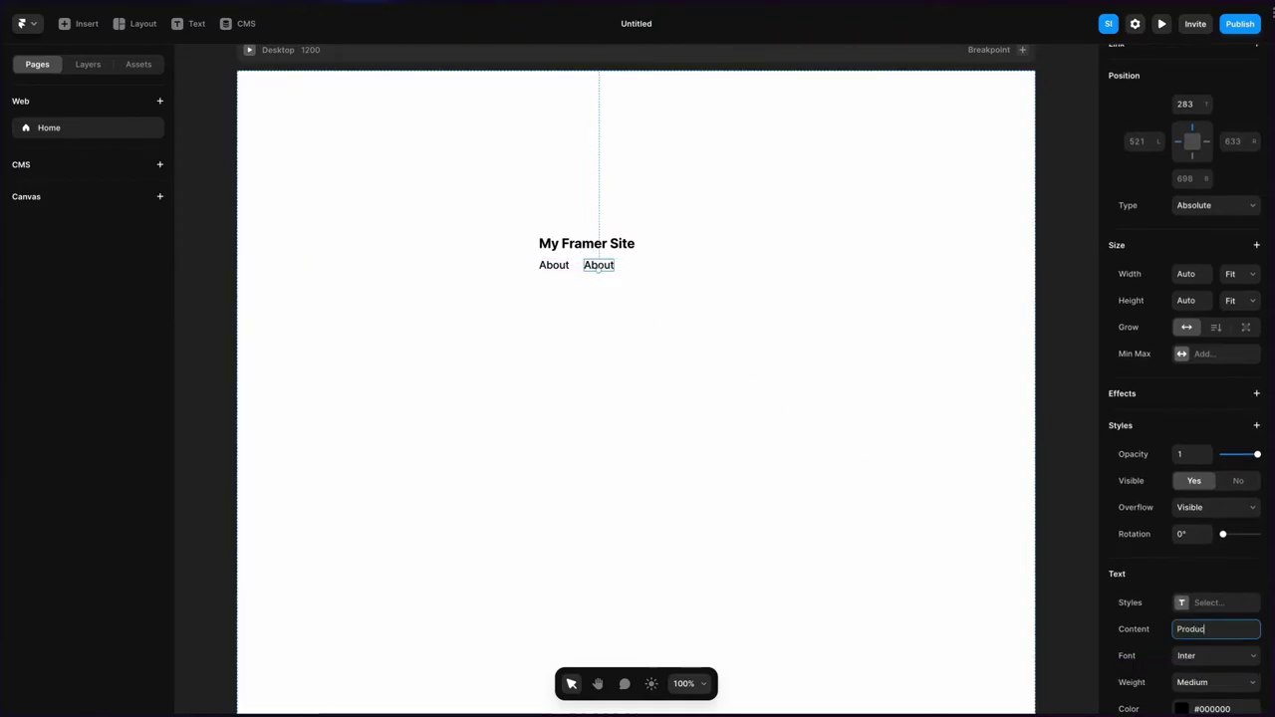
drag(598, 265, 657, 265)
click(1215, 687)
key(BackSpace)
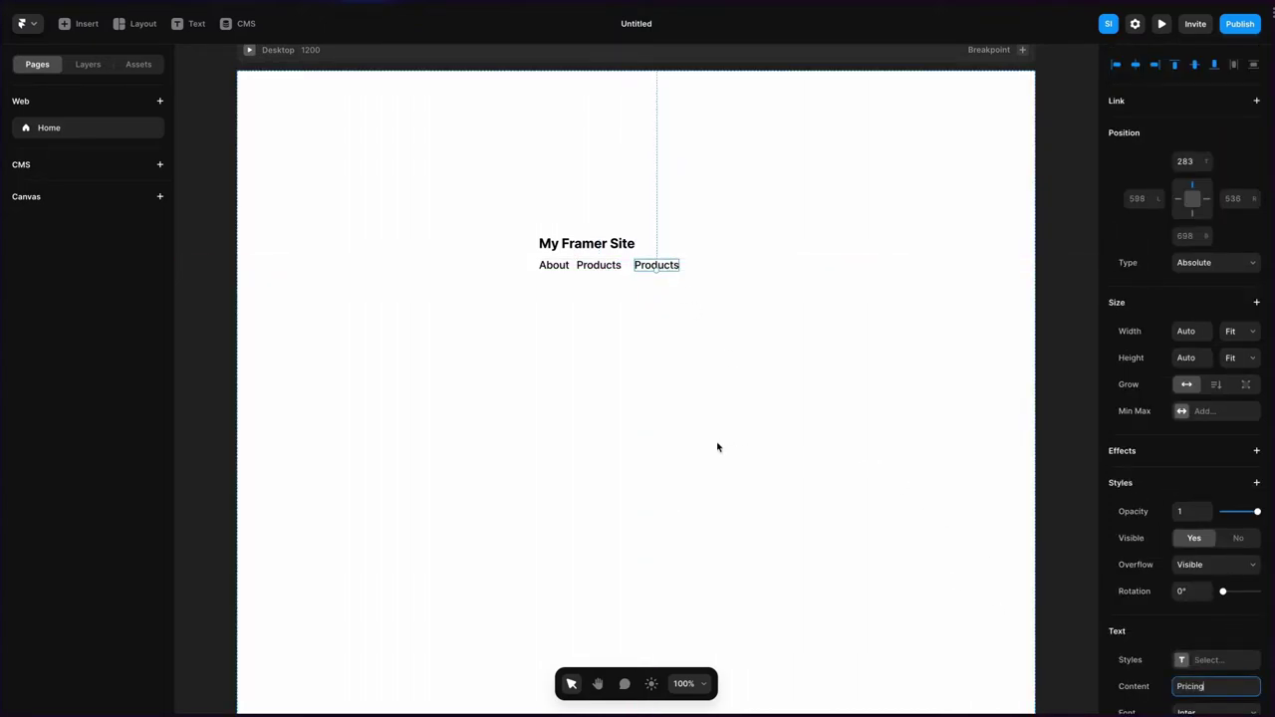
Insert a button element below the About, Products and Pricing links
key(Escape)
click(81, 24)
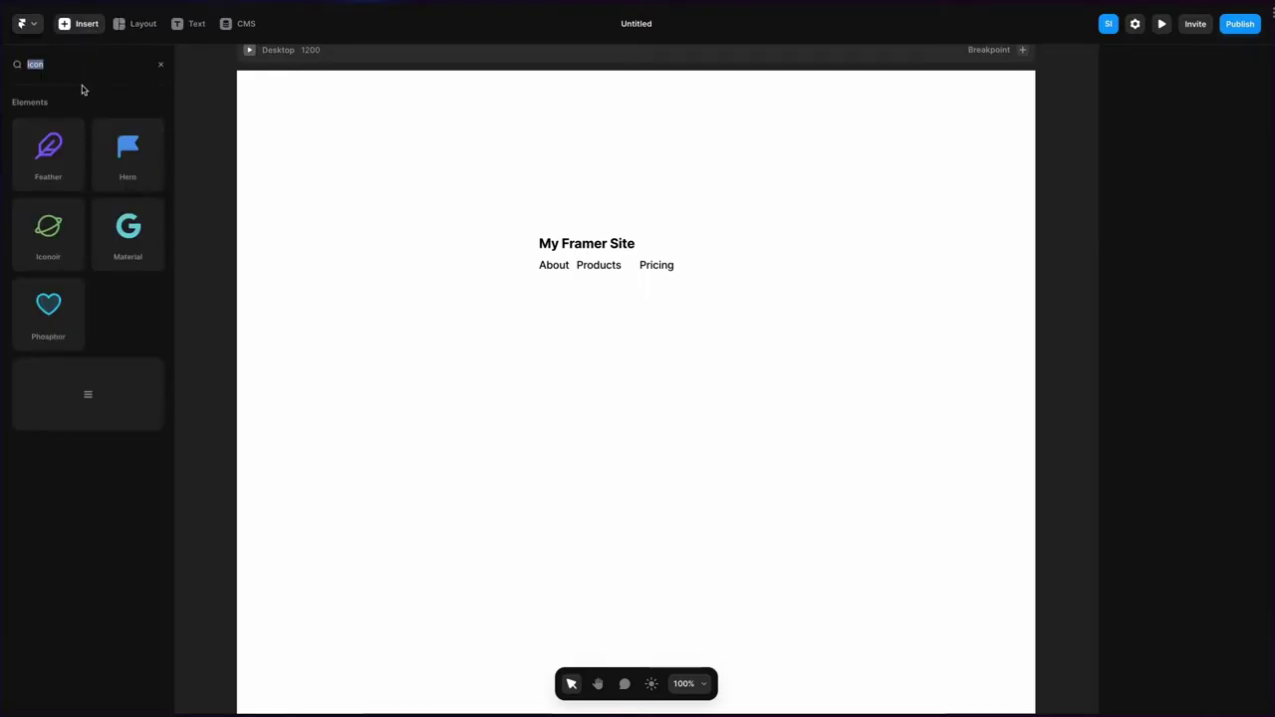
text(butt)
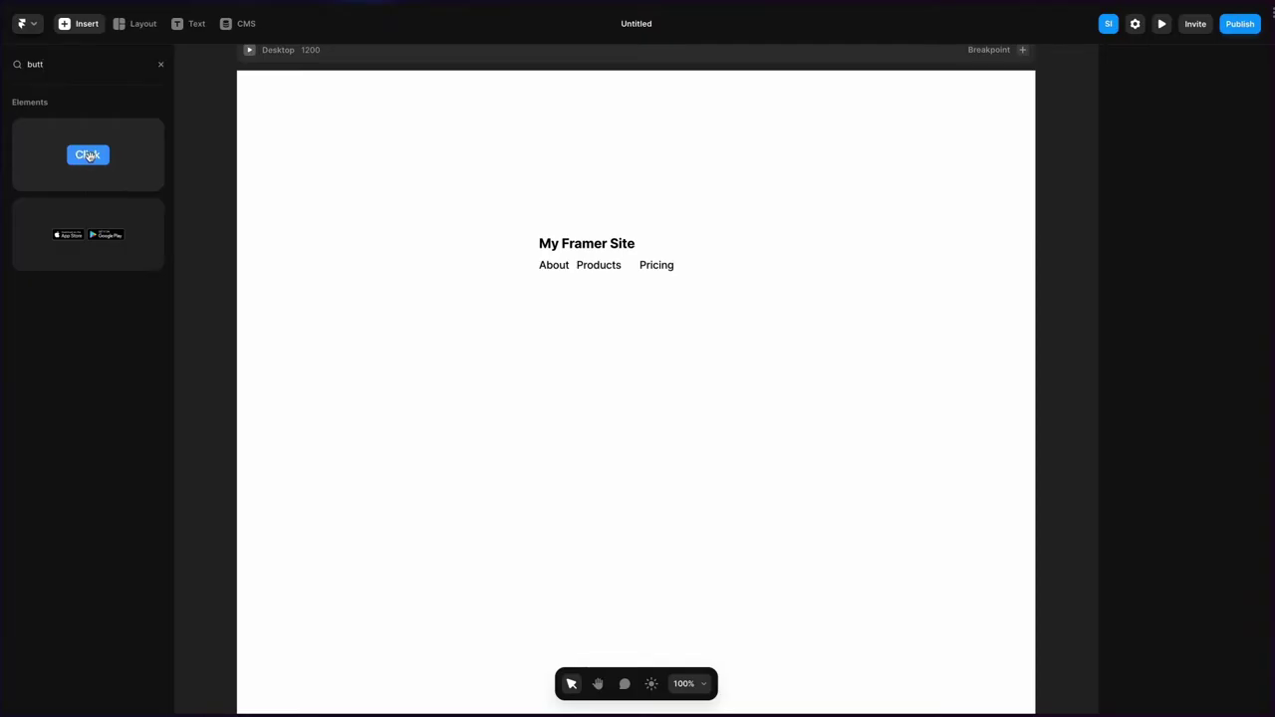
drag(87, 170, 669, 334)
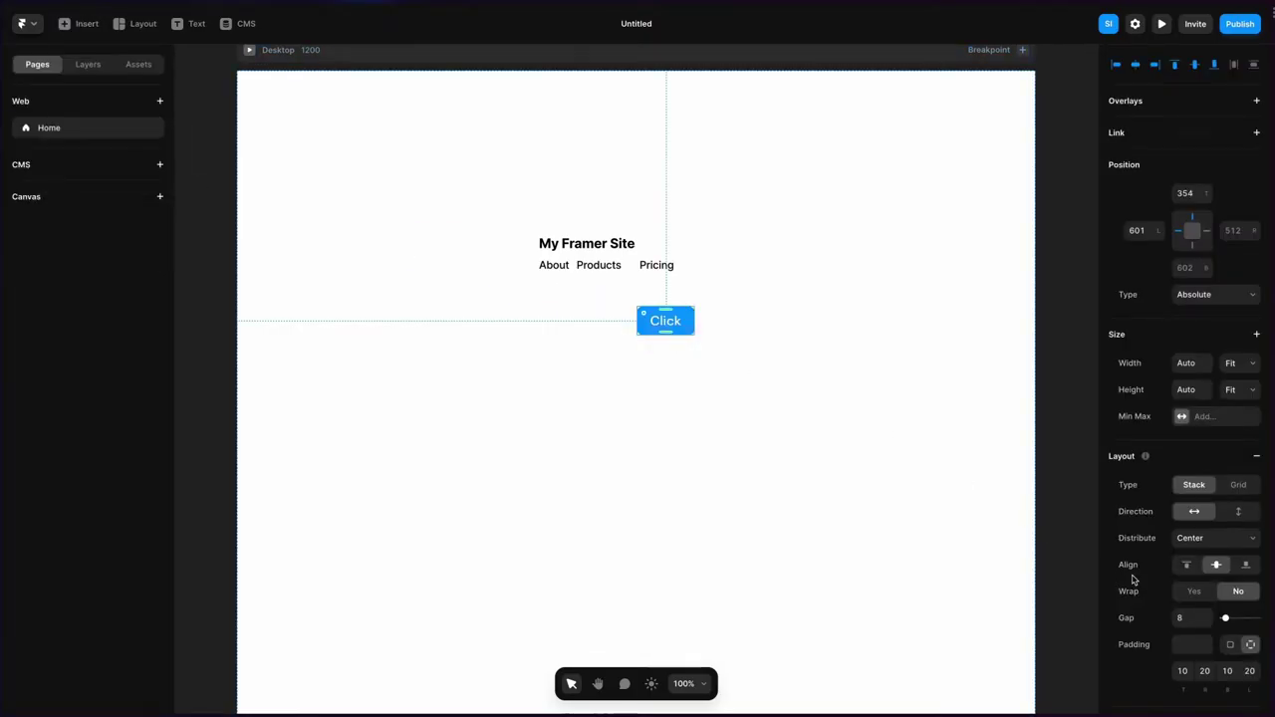
Set the Click button label's font to Inter
scroll(1132, 580, down, 5)
scroll(1132, 583, down, 5)
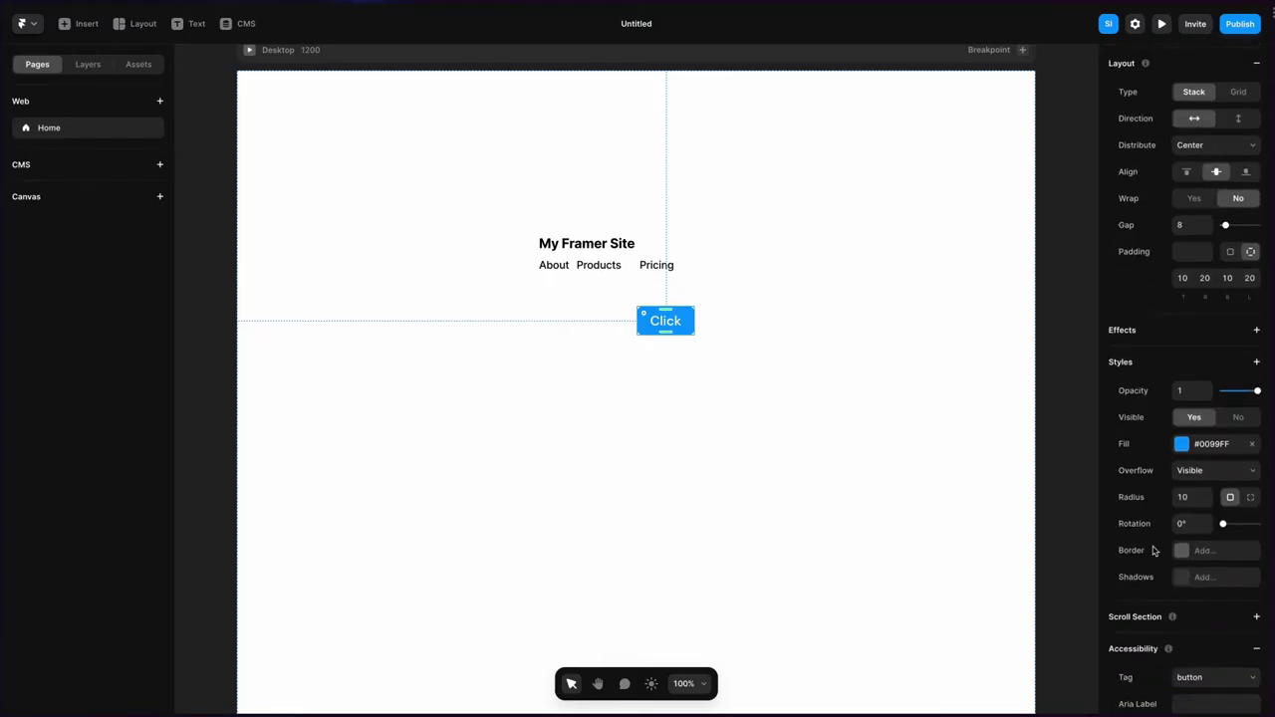
scroll(1126, 612, down, 4)
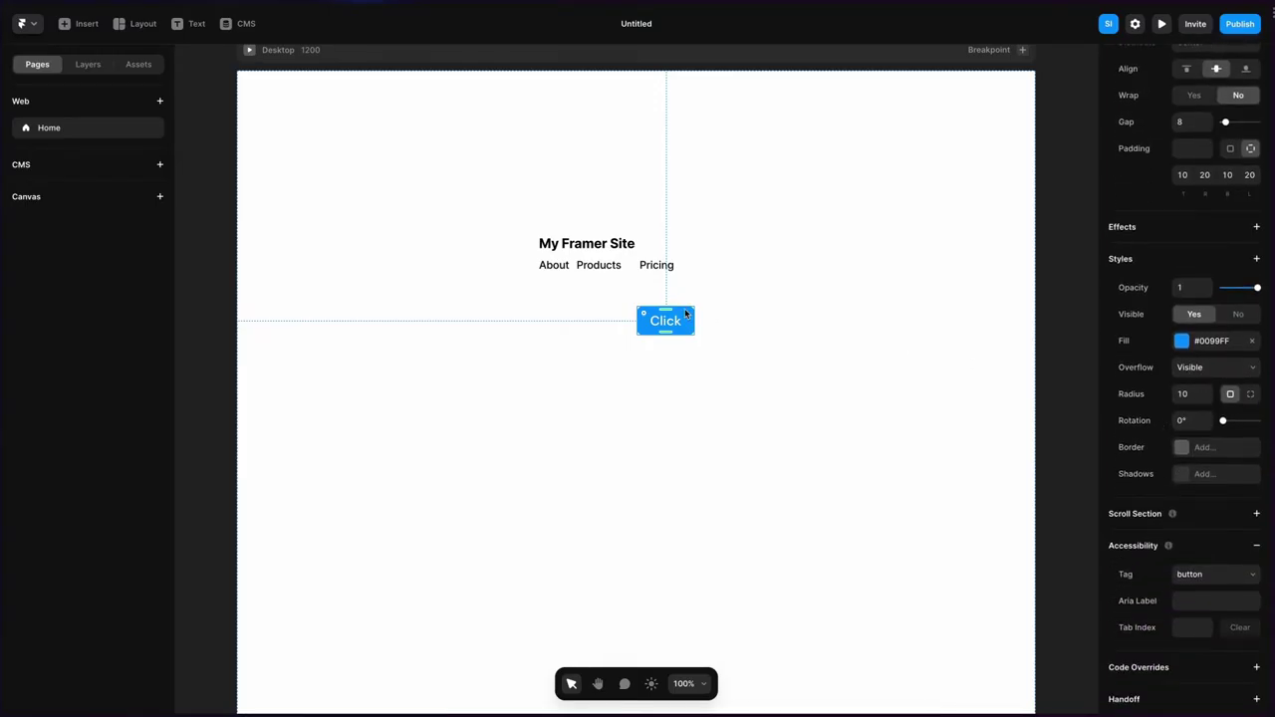
double_click(657, 325)
click(1219, 611)
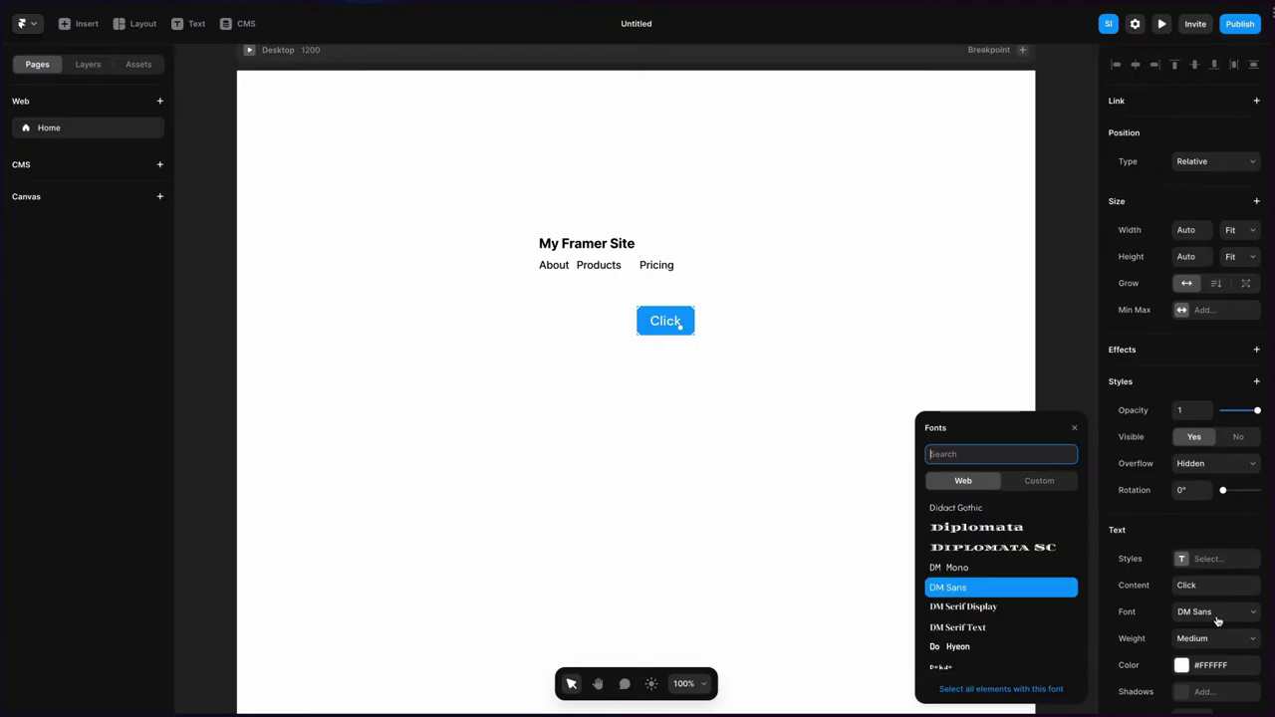
text(inetr)
key(ctrl+a)
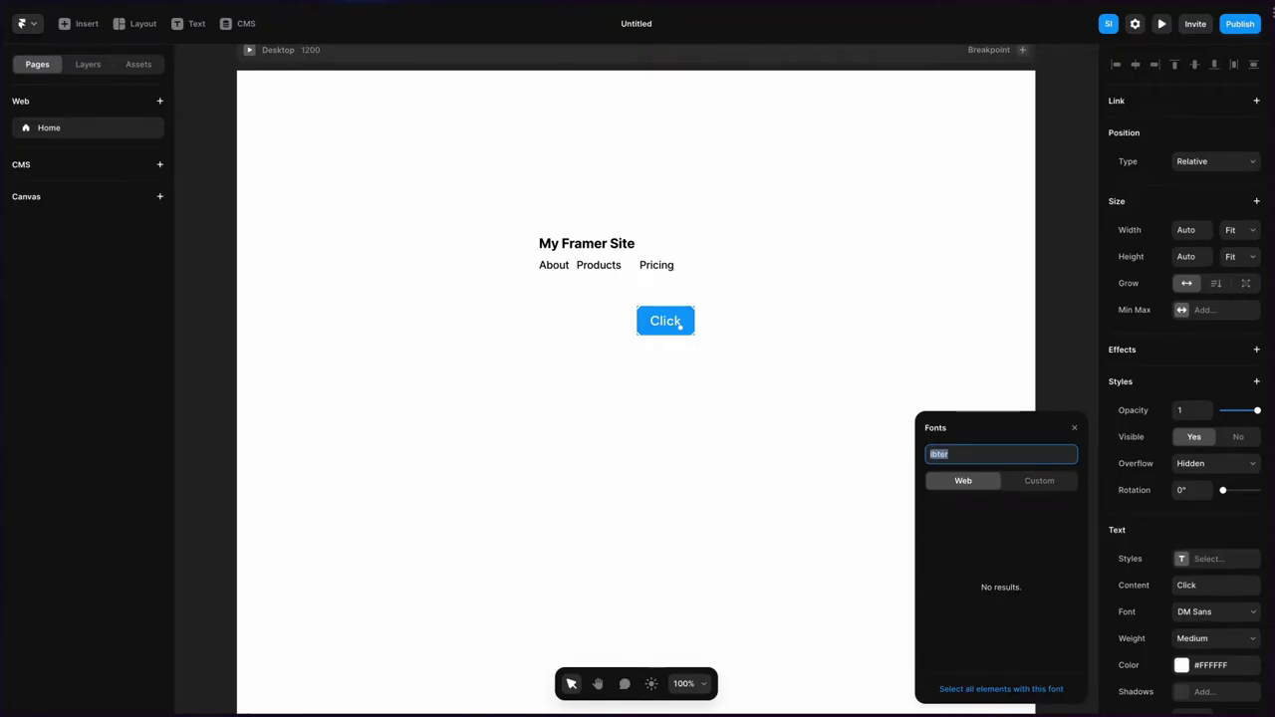
text(inter)
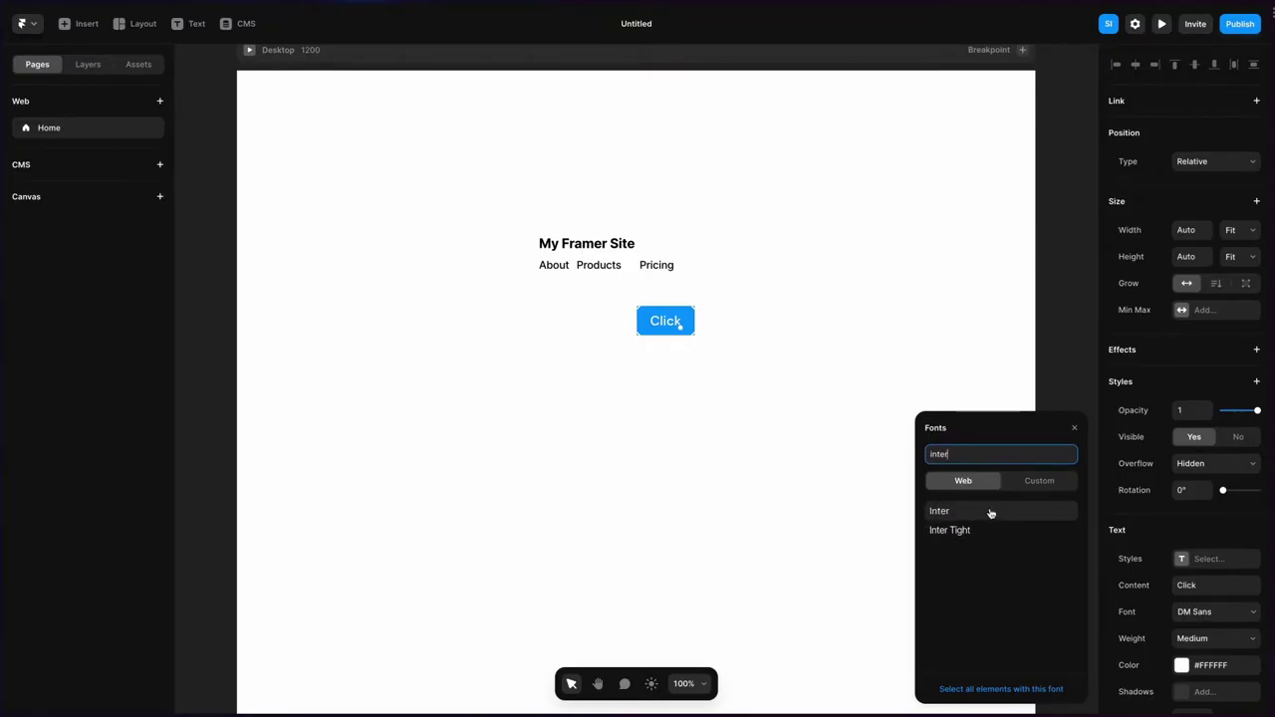
click(990, 511)
Give the button label size 16 and letter spacing -0.2
scroll(1135, 607, down, 2)
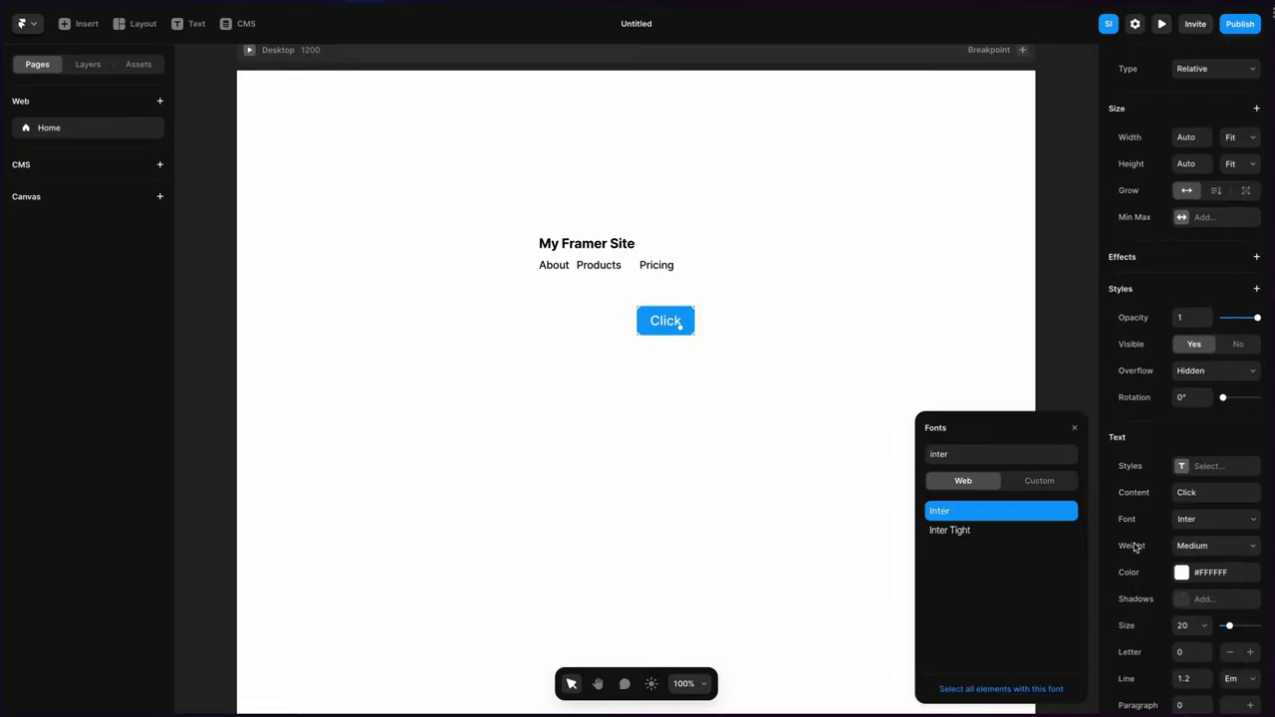
click(1194, 625)
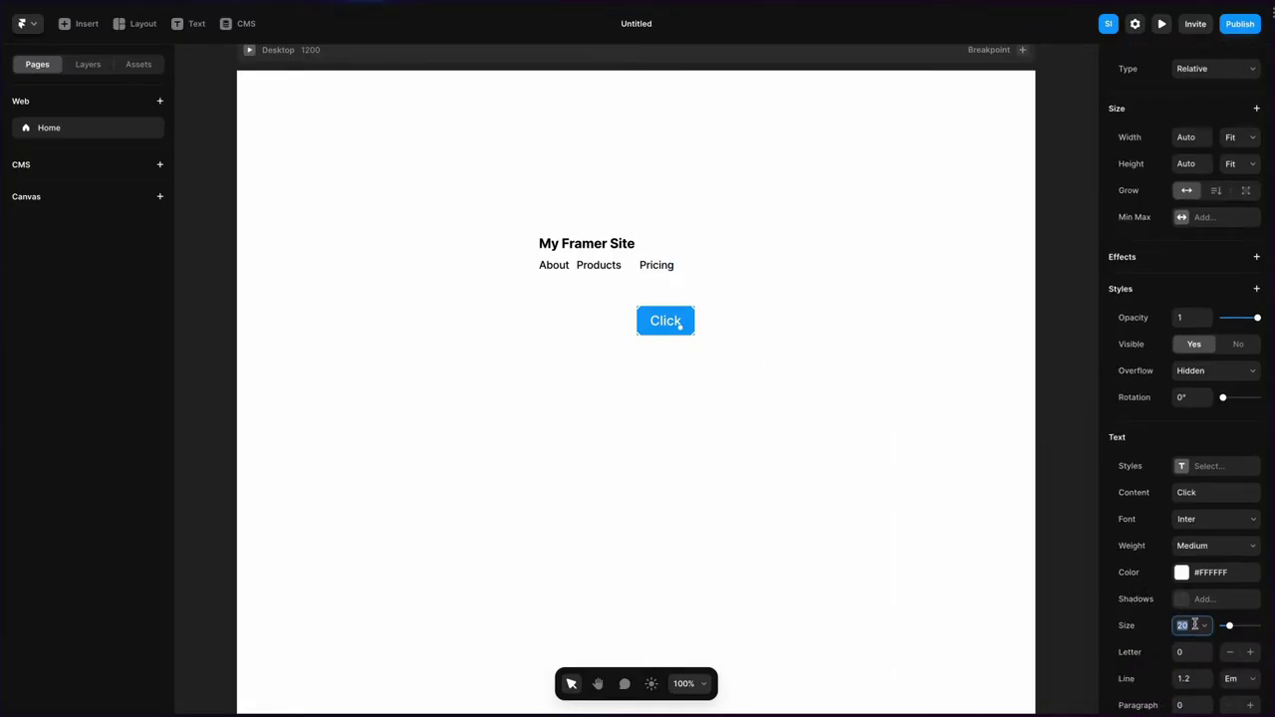
text(16)
key(Return)
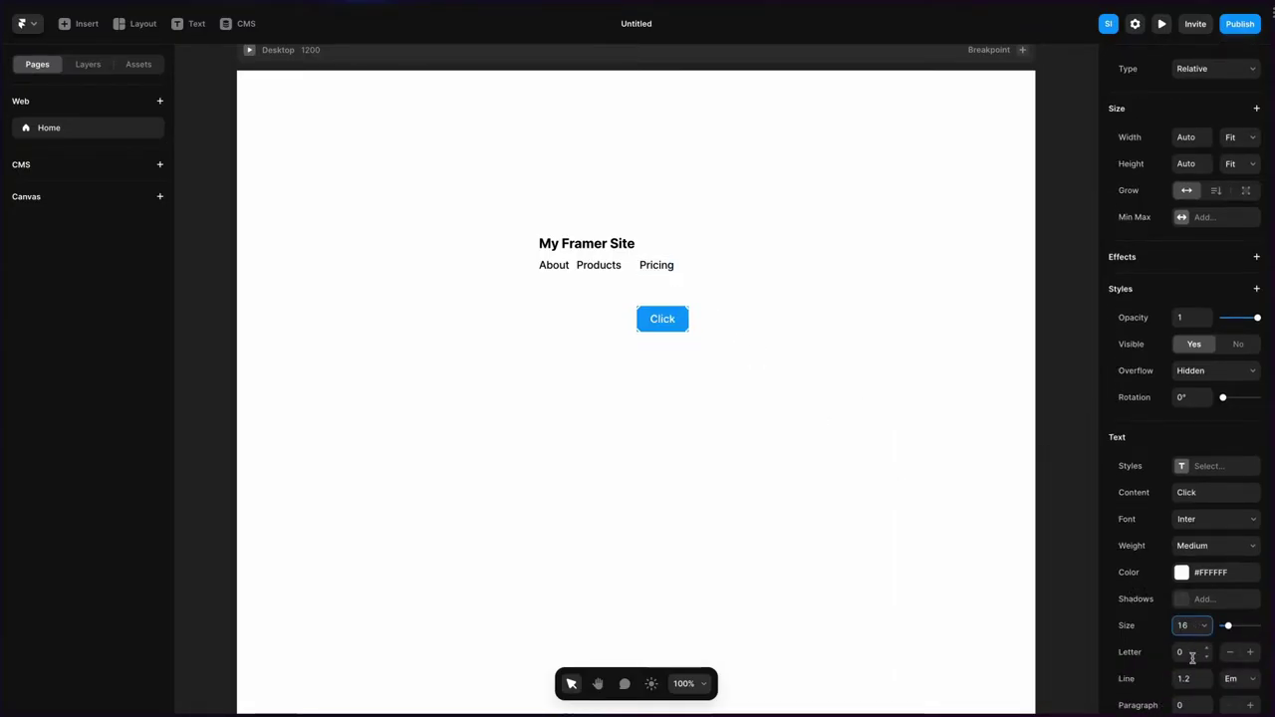
click(1192, 654)
text(-)
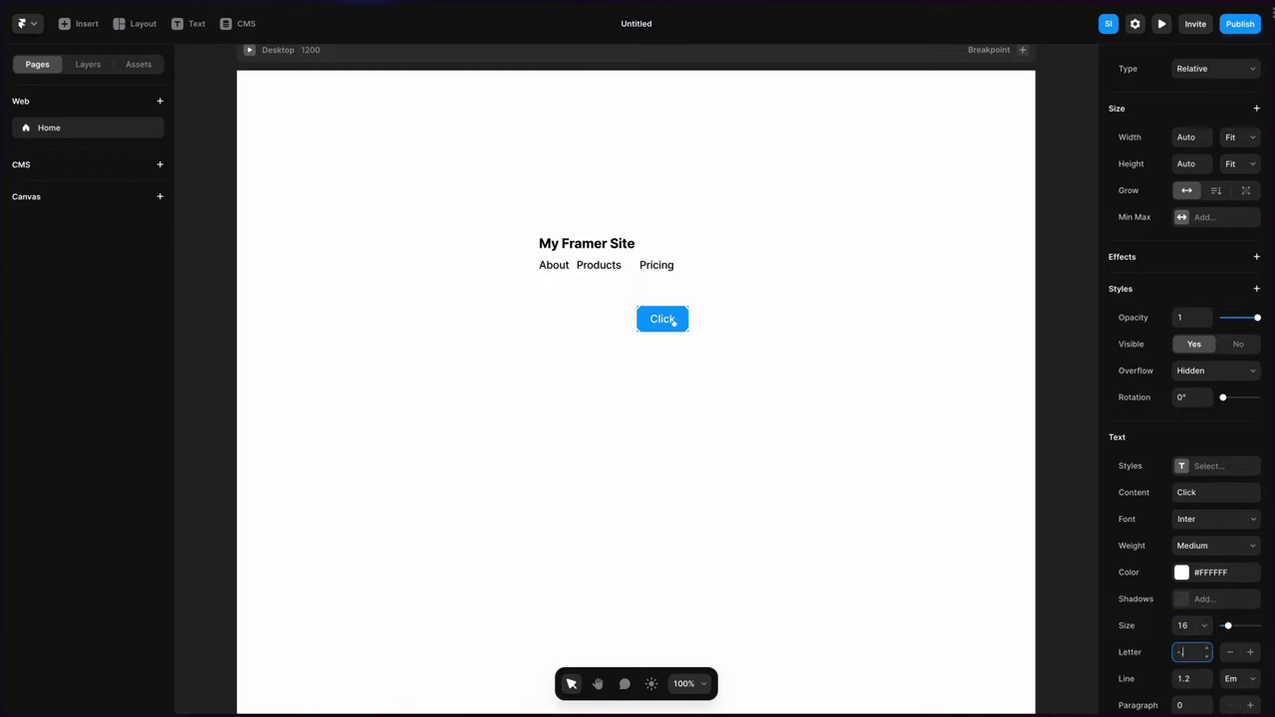
text(0.2)
click(812, 307)
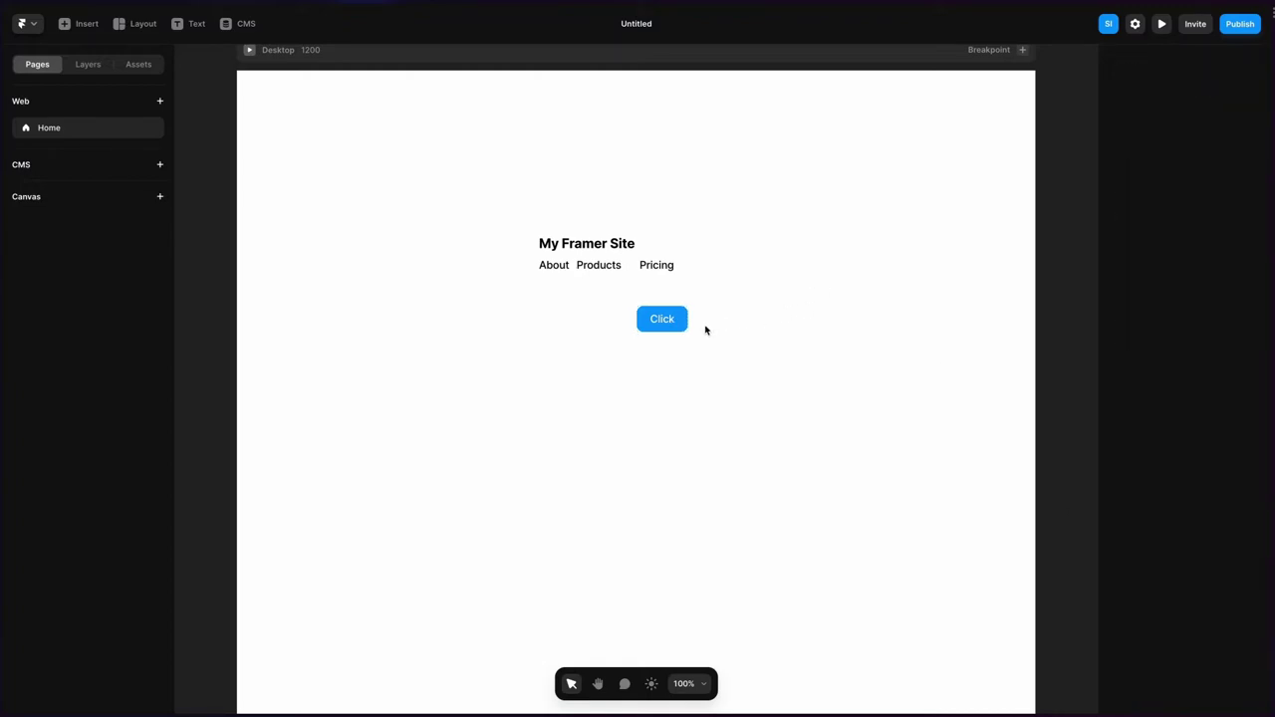
Move Click beside Pricing and wrap the four nav items in a horizontal stack
drag(675, 330, 727, 276)
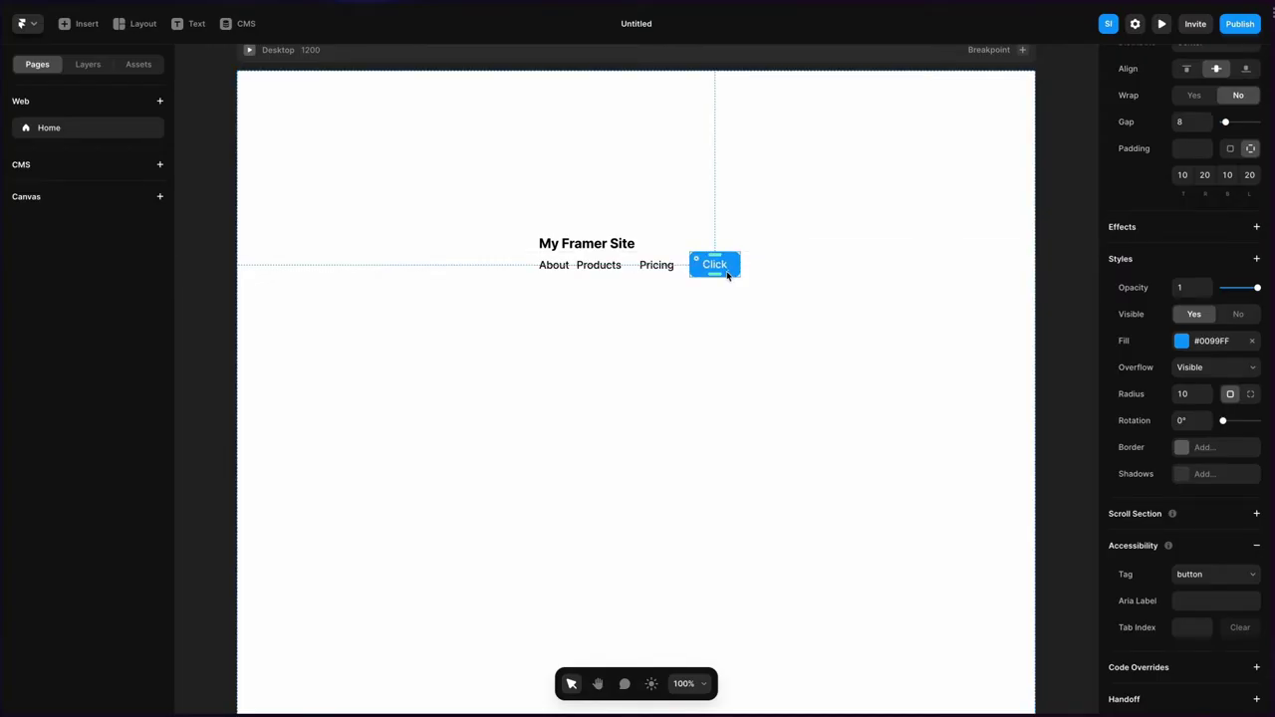
drag(512, 282, 712, 269)
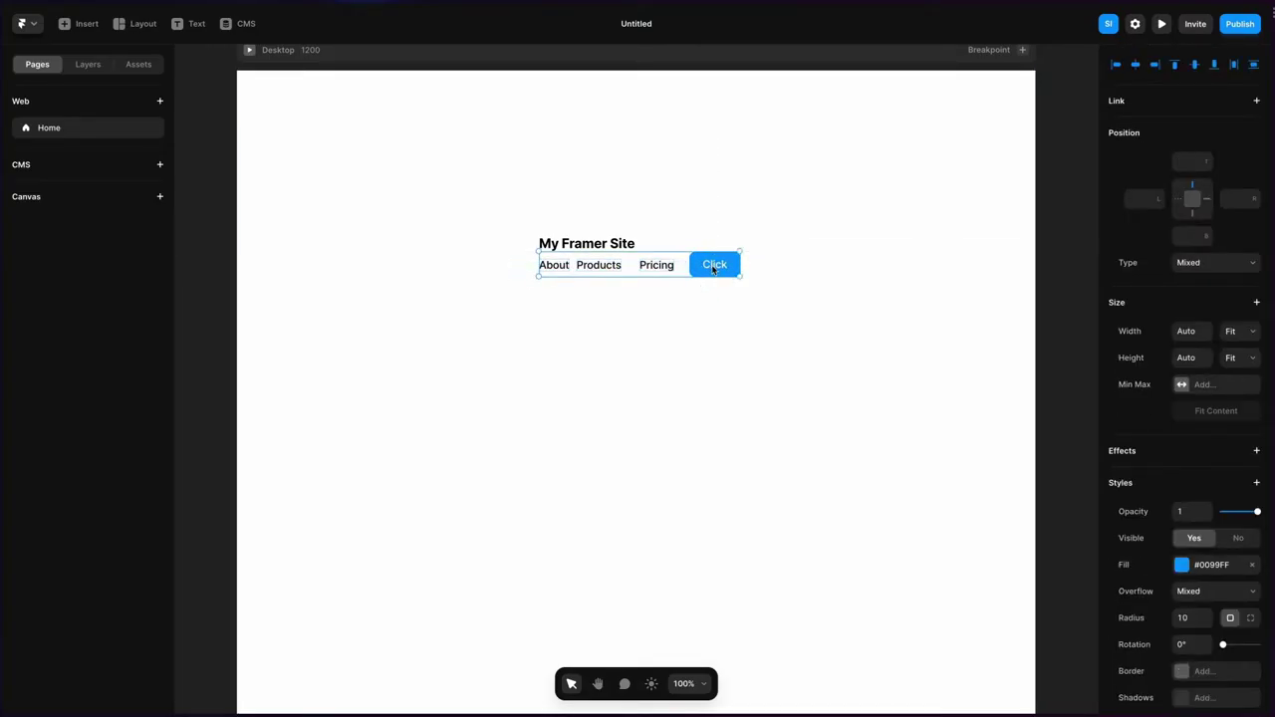
right_click(707, 266)
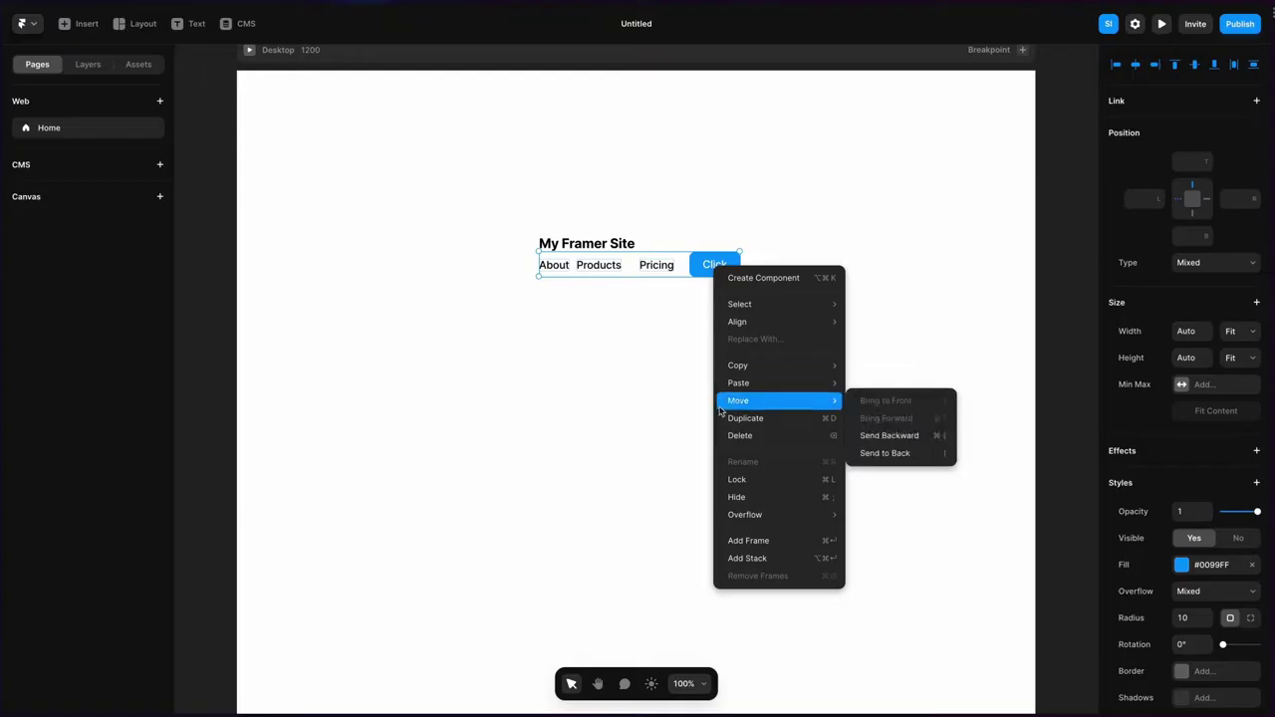
click(763, 554)
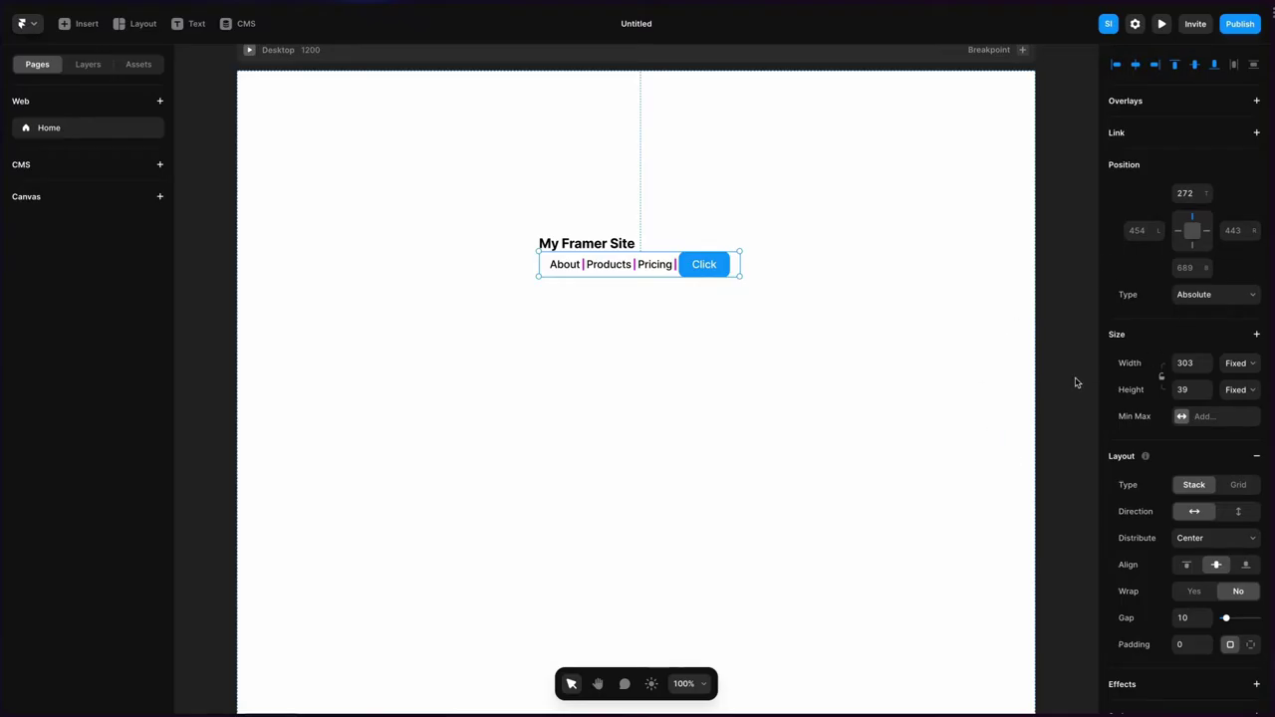
Set the stack's width and height to Fit Content with a gap of 24
click(1236, 365)
click(1235, 404)
click(1238, 390)
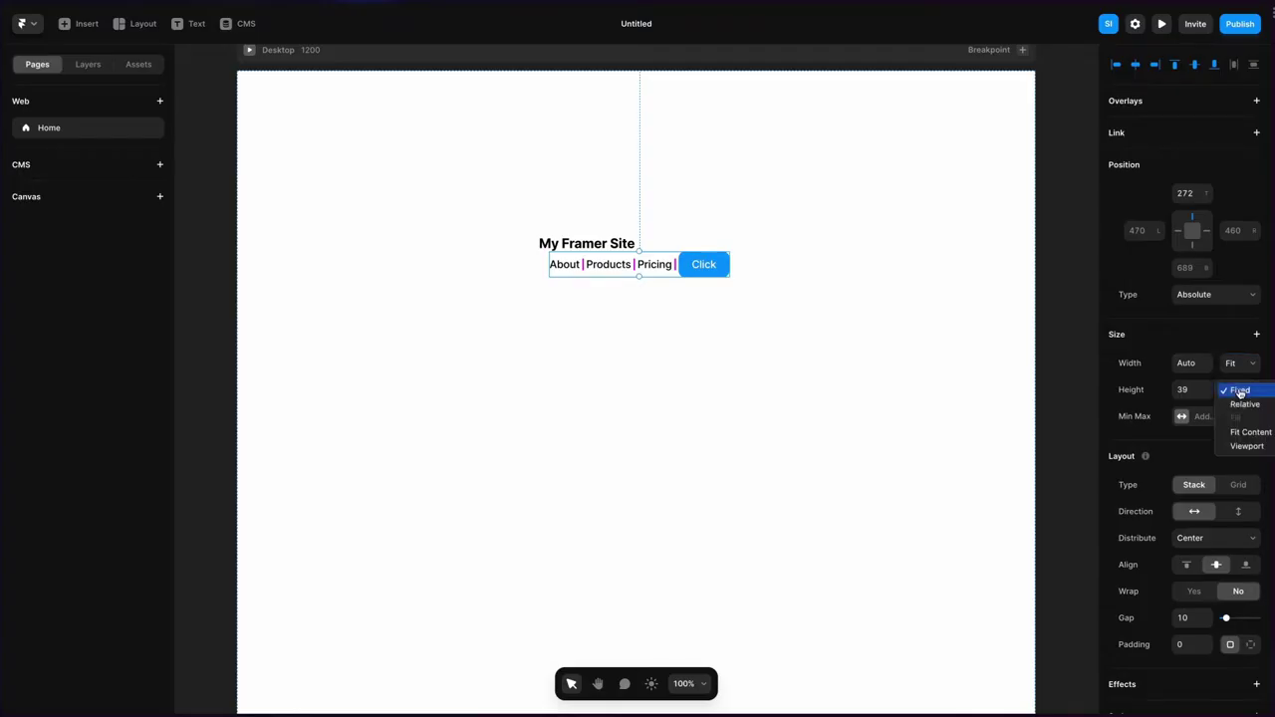
click(1238, 444)
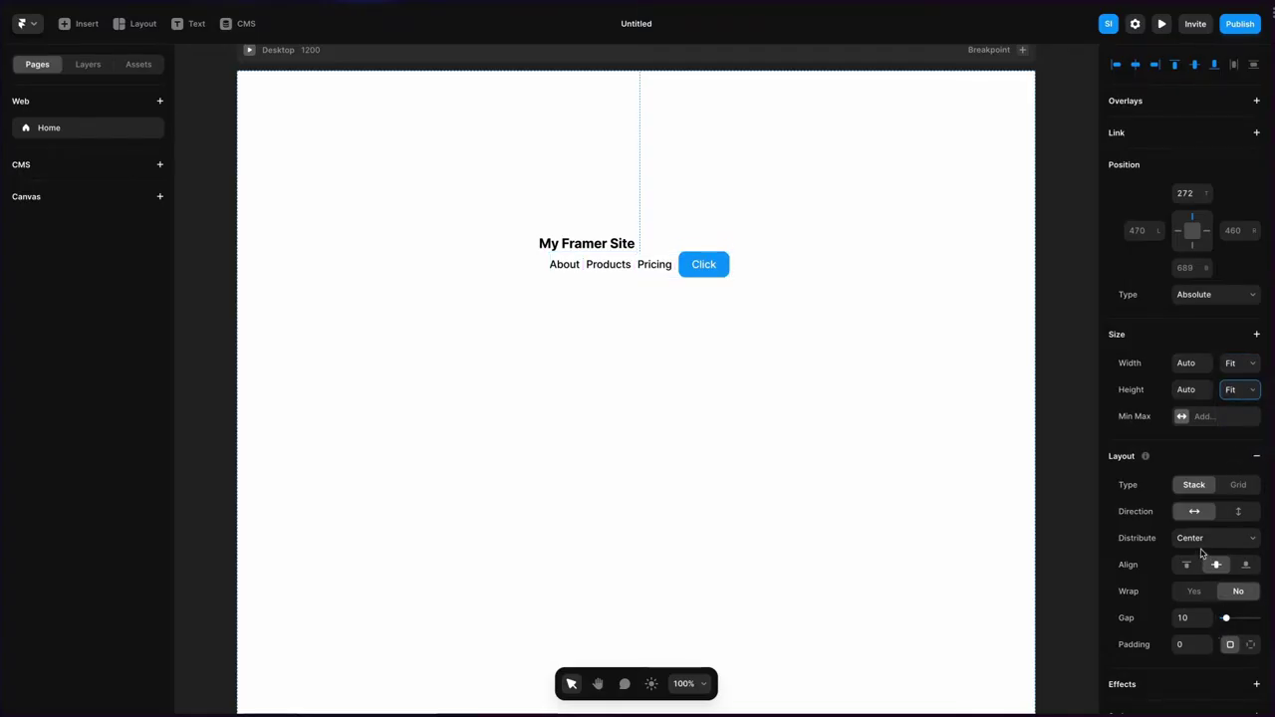
click(1191, 618)
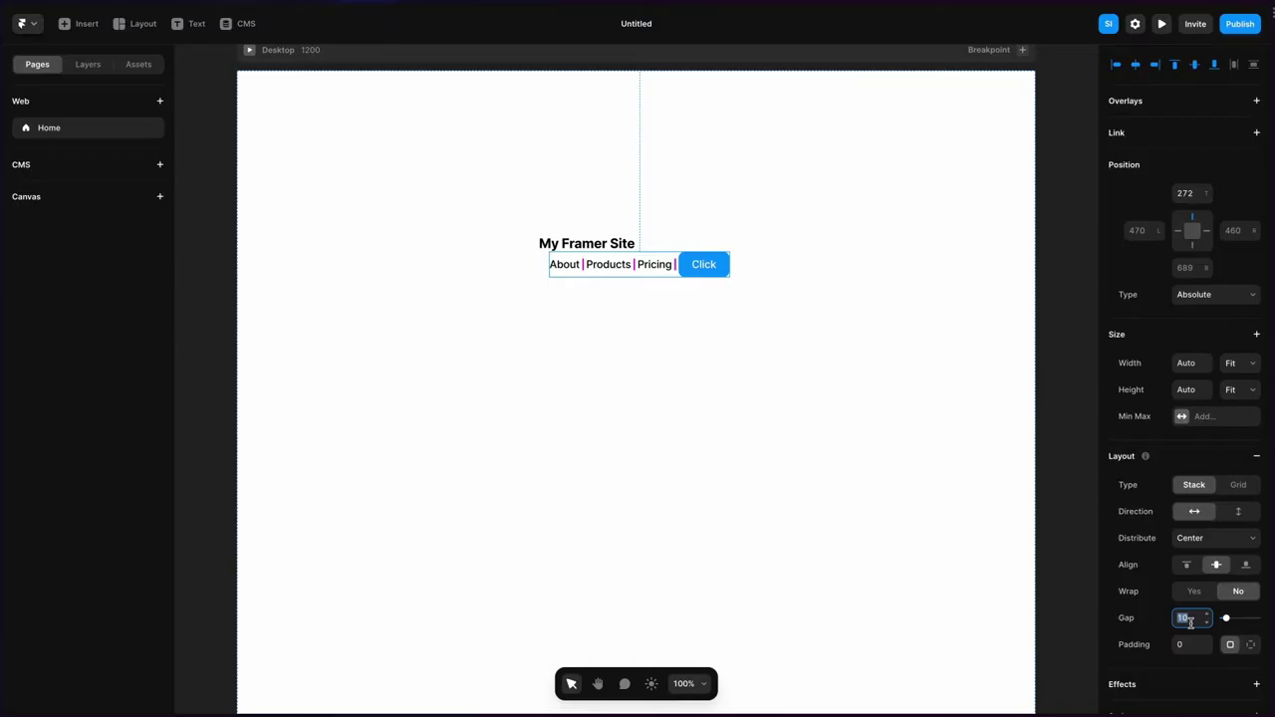
text(24)
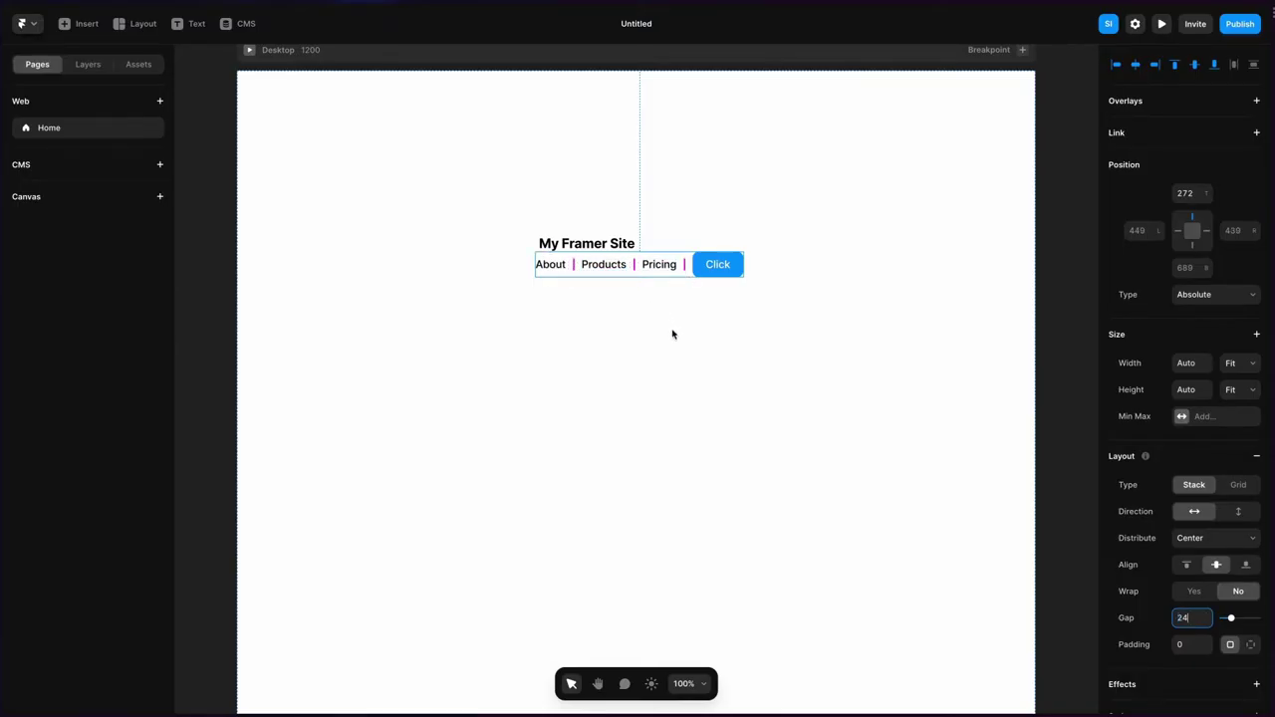
scroll(672, 335, up, 1)
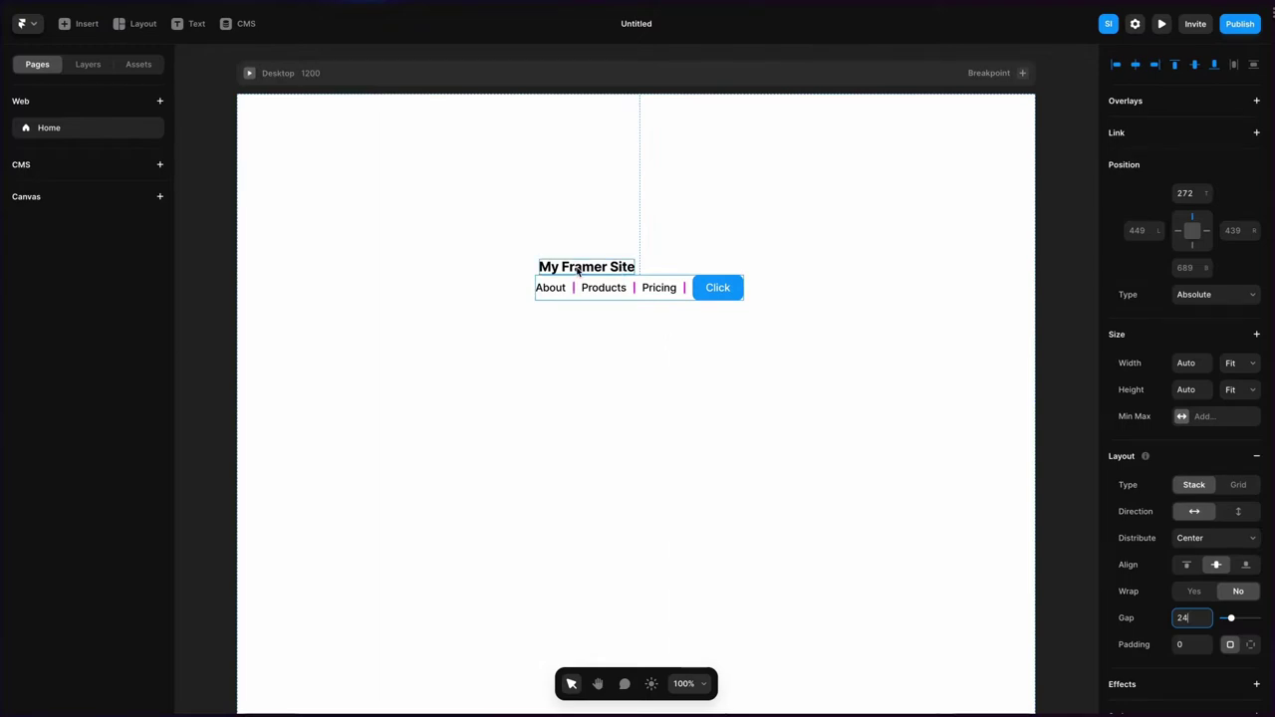
Drag the heading flush to the top-left corner and the nav stack to the top-right
drag(578, 271, 292, 120)
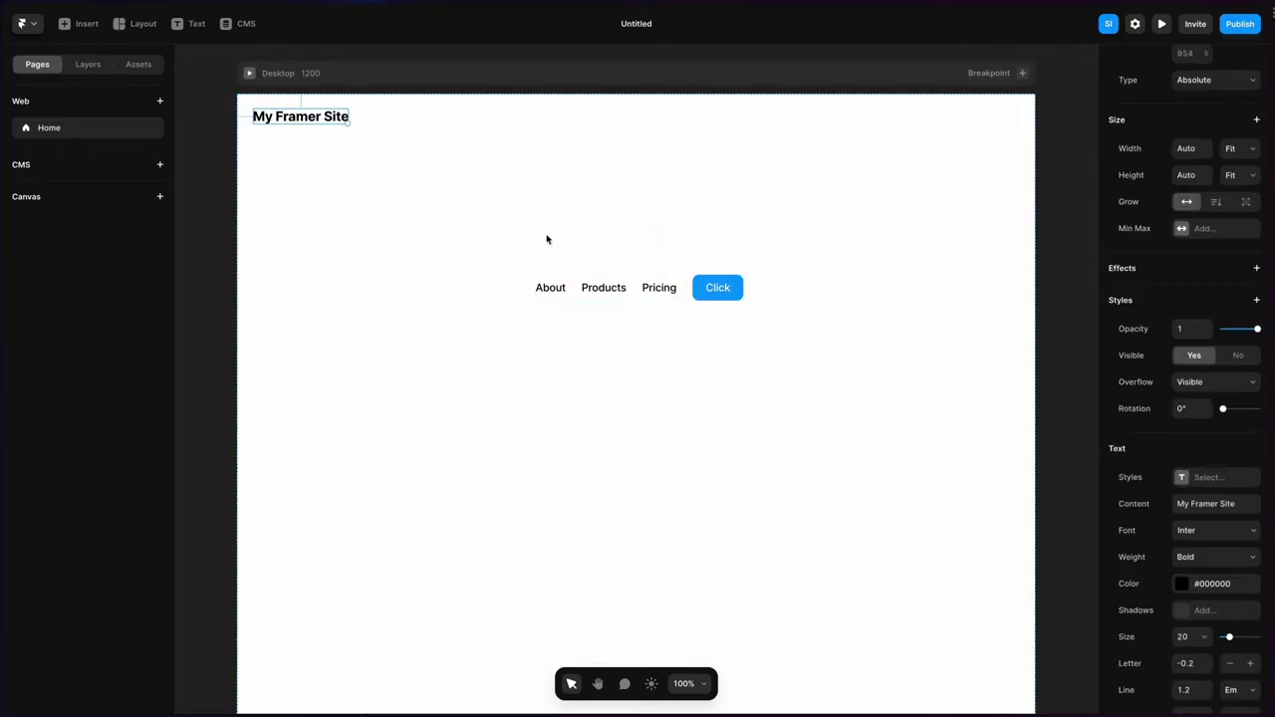
drag(627, 284, 933, 116)
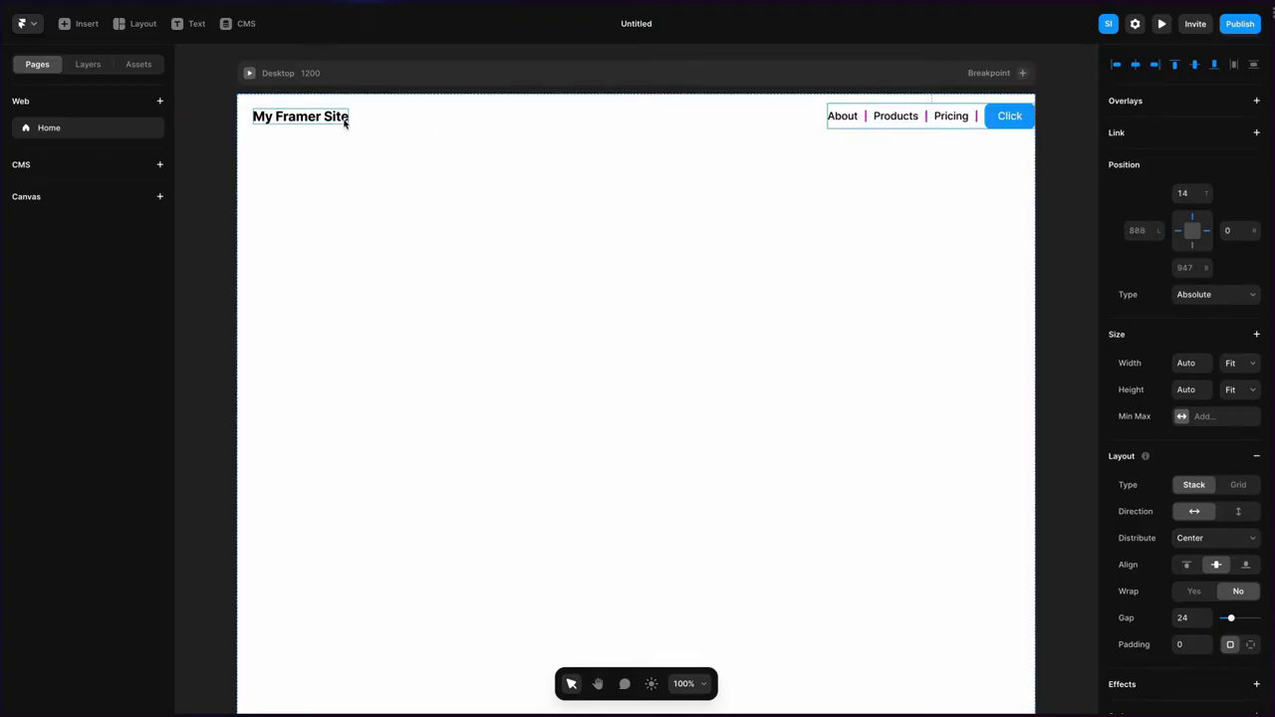
drag(344, 122, 329, 121)
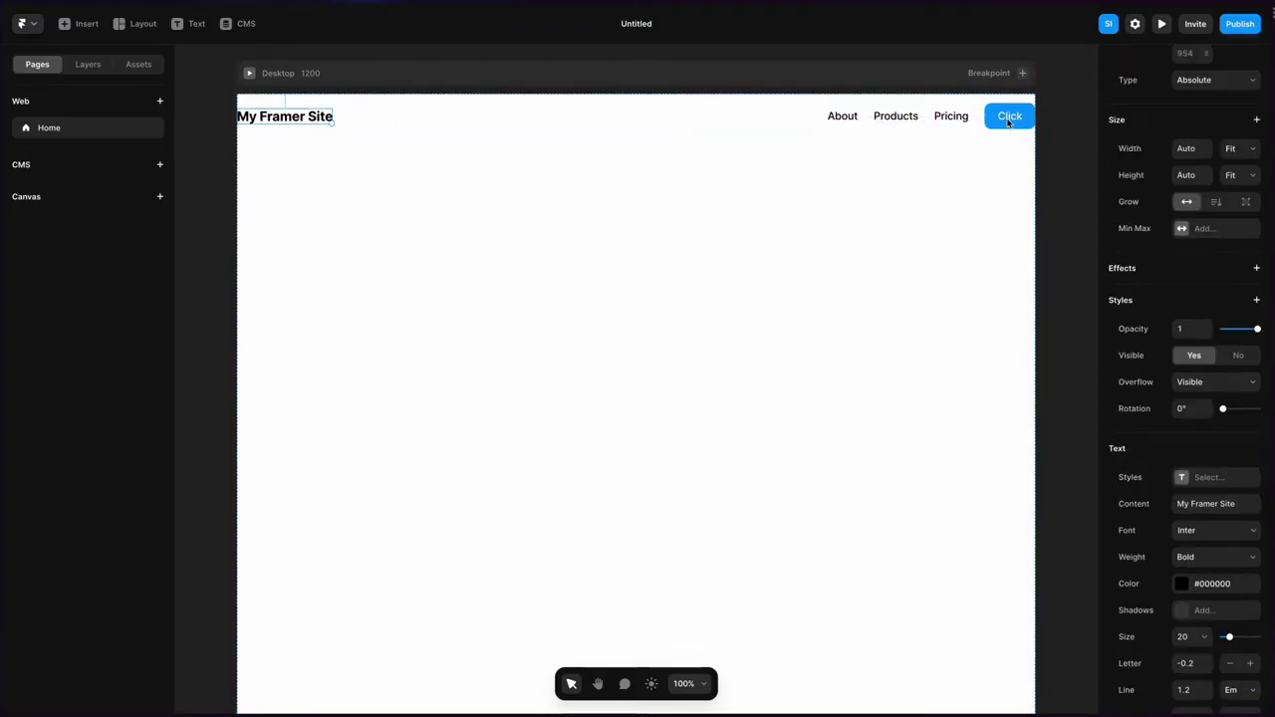
click(930, 119)
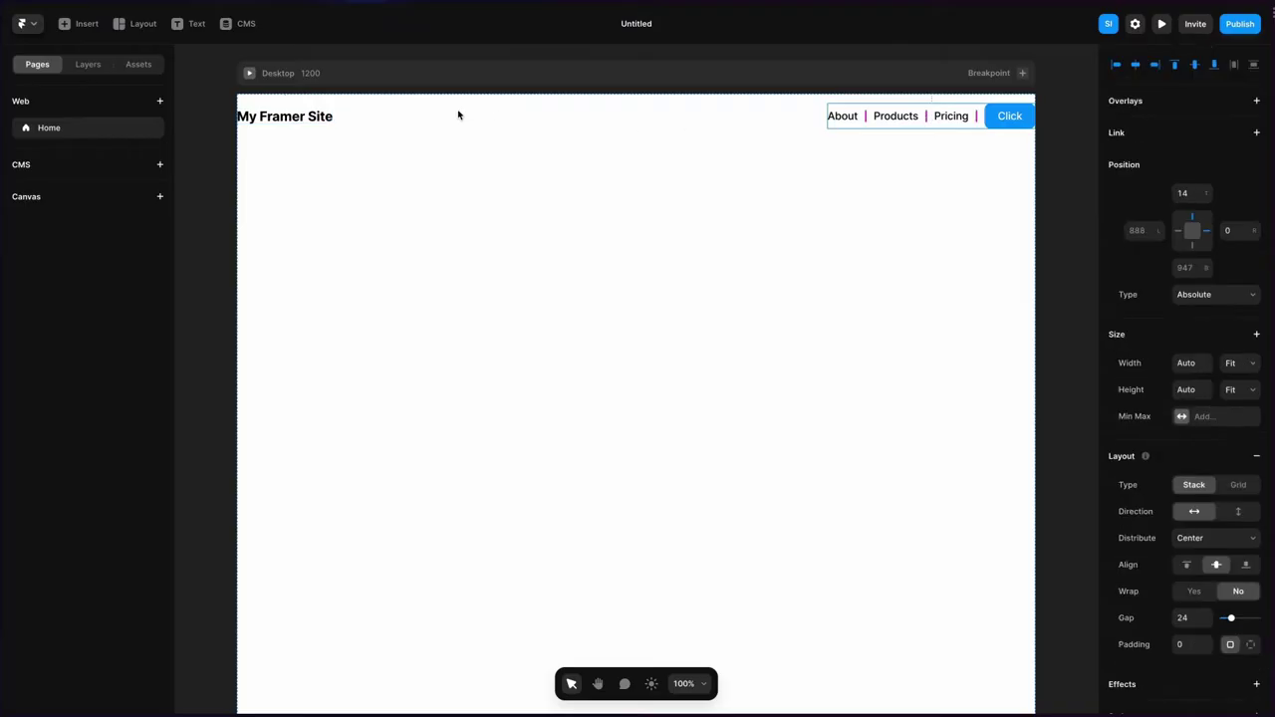
Wrap the heading and nav stack in one stack distributed Space Between
shift+click(306, 117)
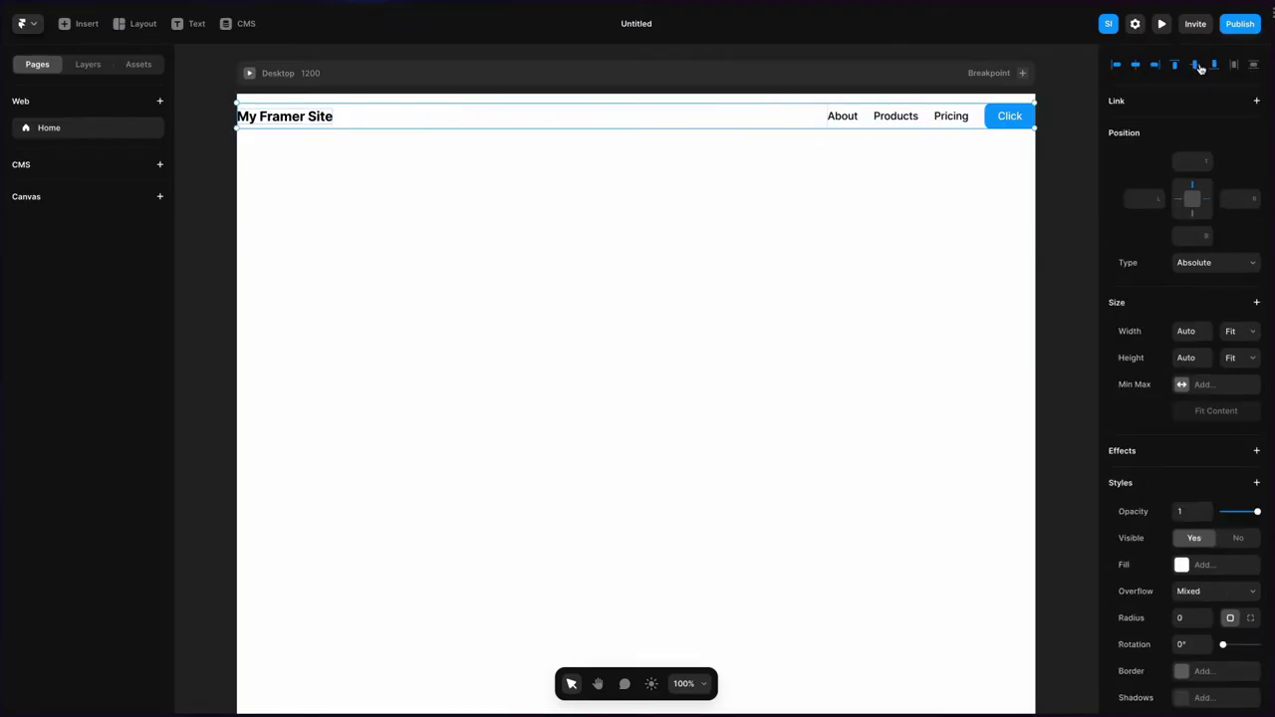
right_click(873, 120)
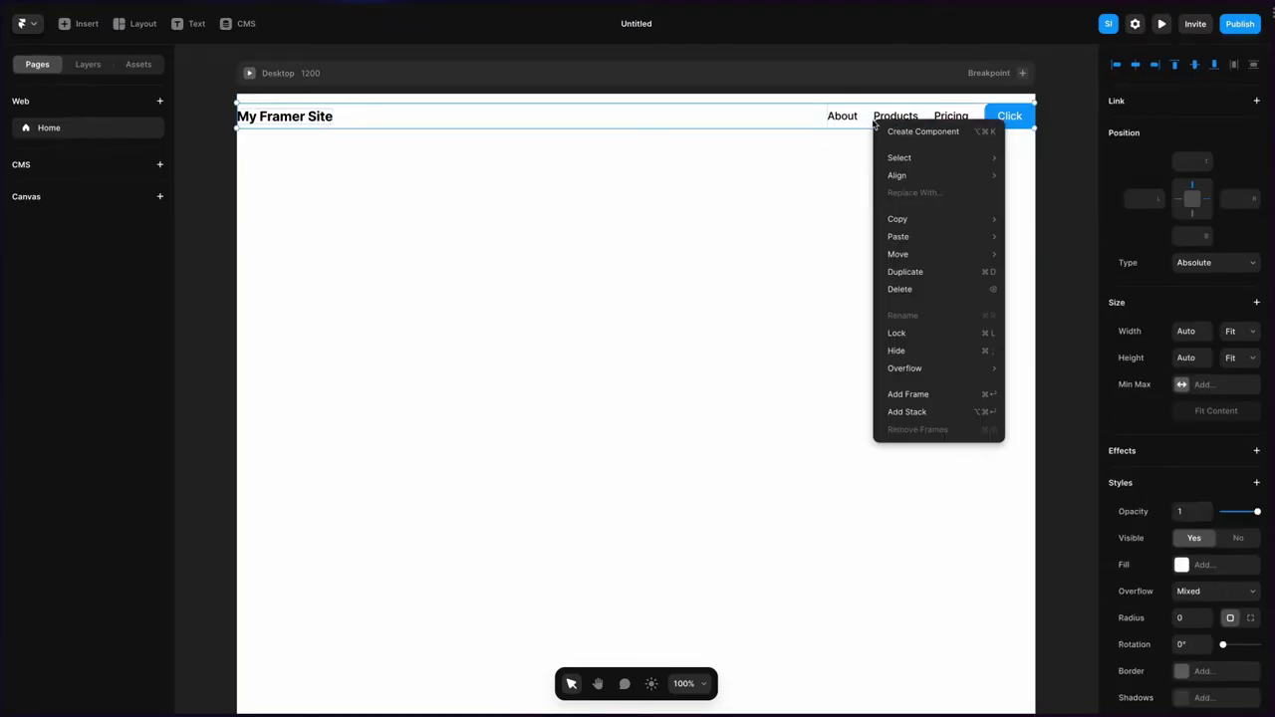
click(893, 413)
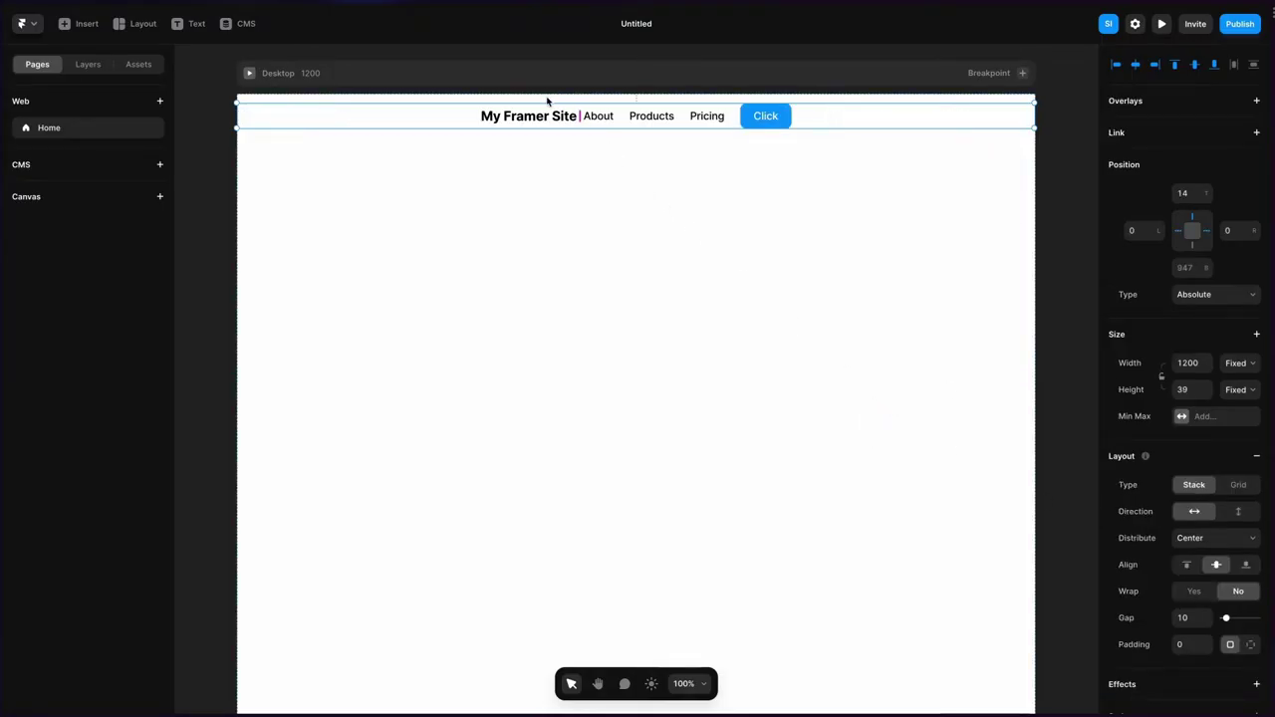
click(1122, 537)
click(1177, 537)
click(1181, 542)
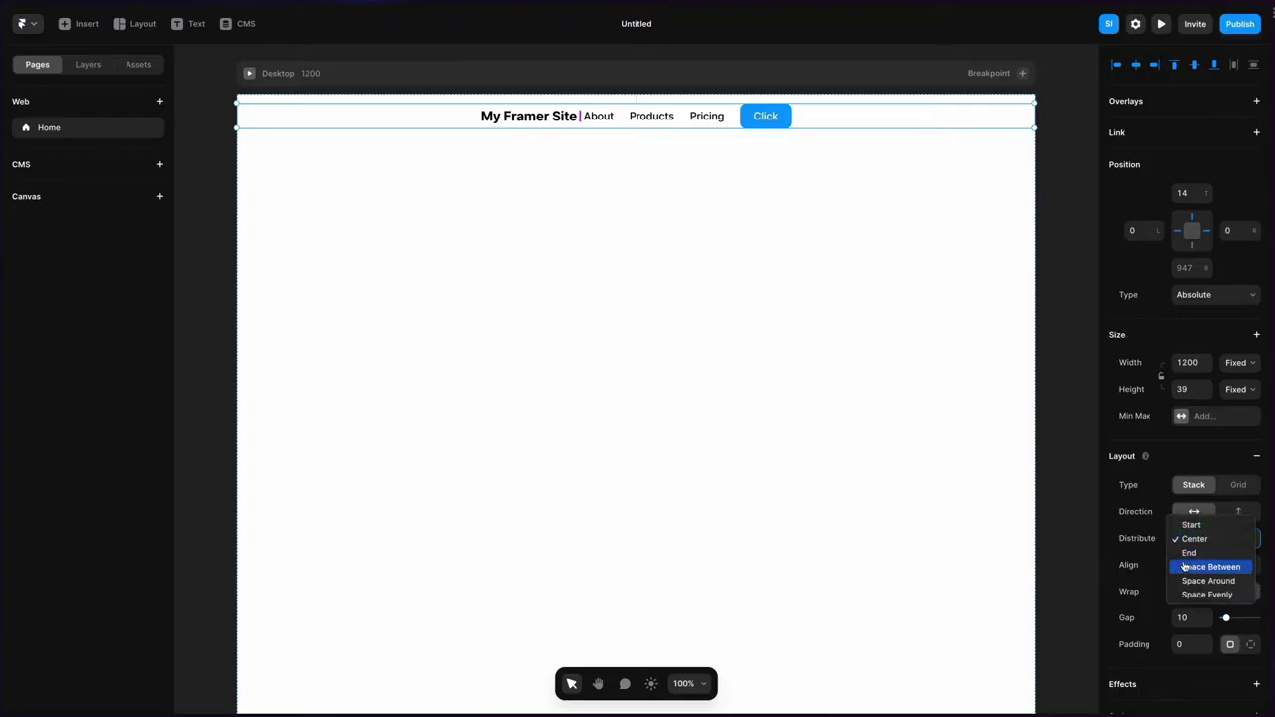
click(1189, 567)
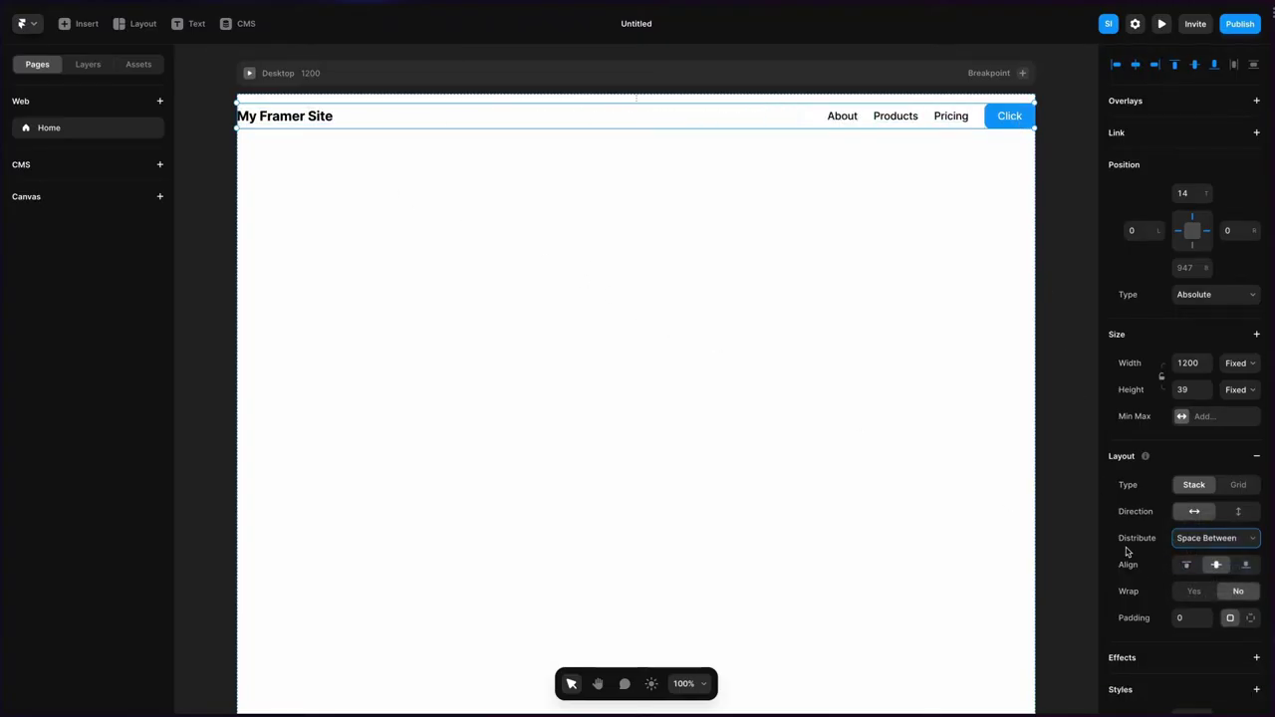
Set the header's padding to 24, height to Fit Content, and top position to 0
click(1183, 619)
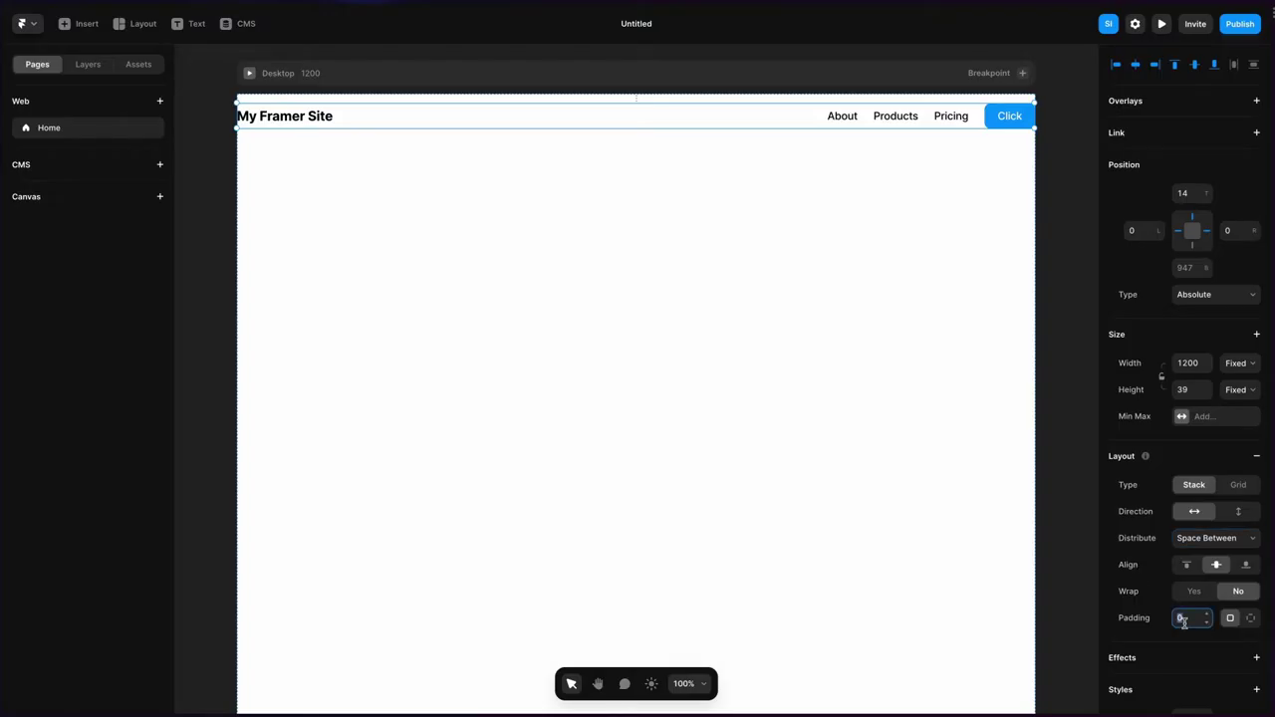
text(24)
key(Return)
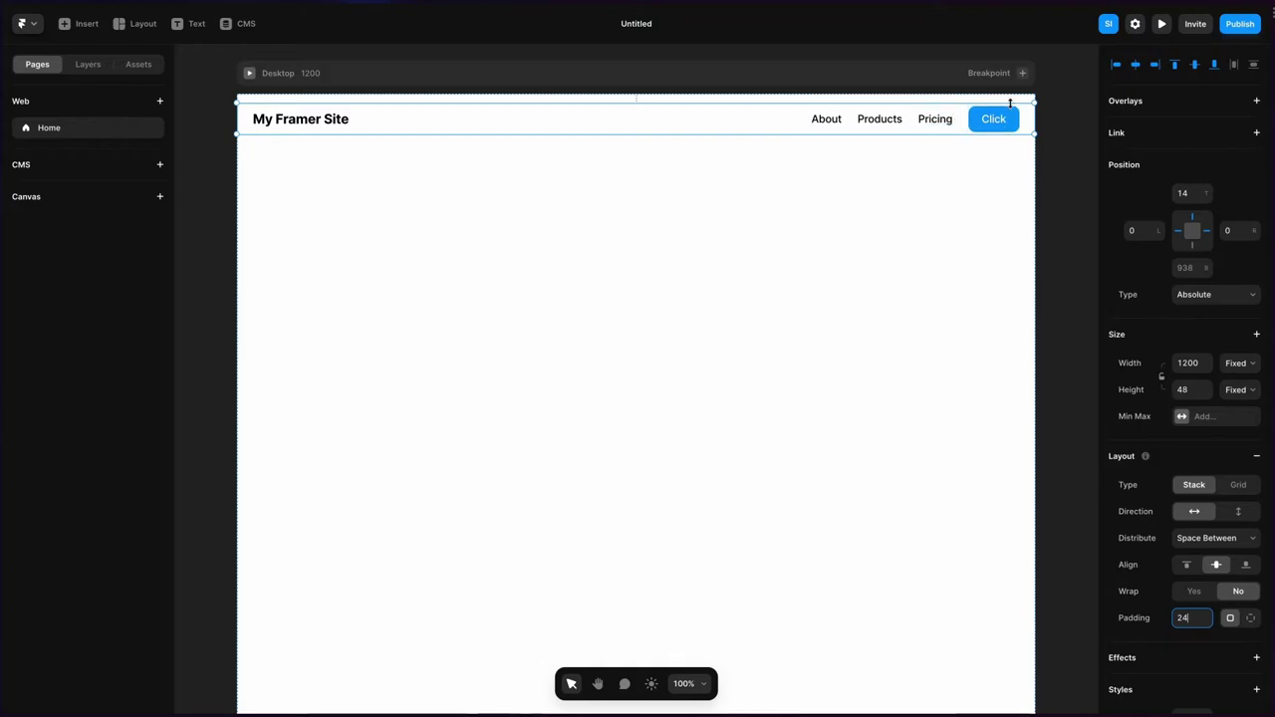
click(1237, 393)
click(1245, 433)
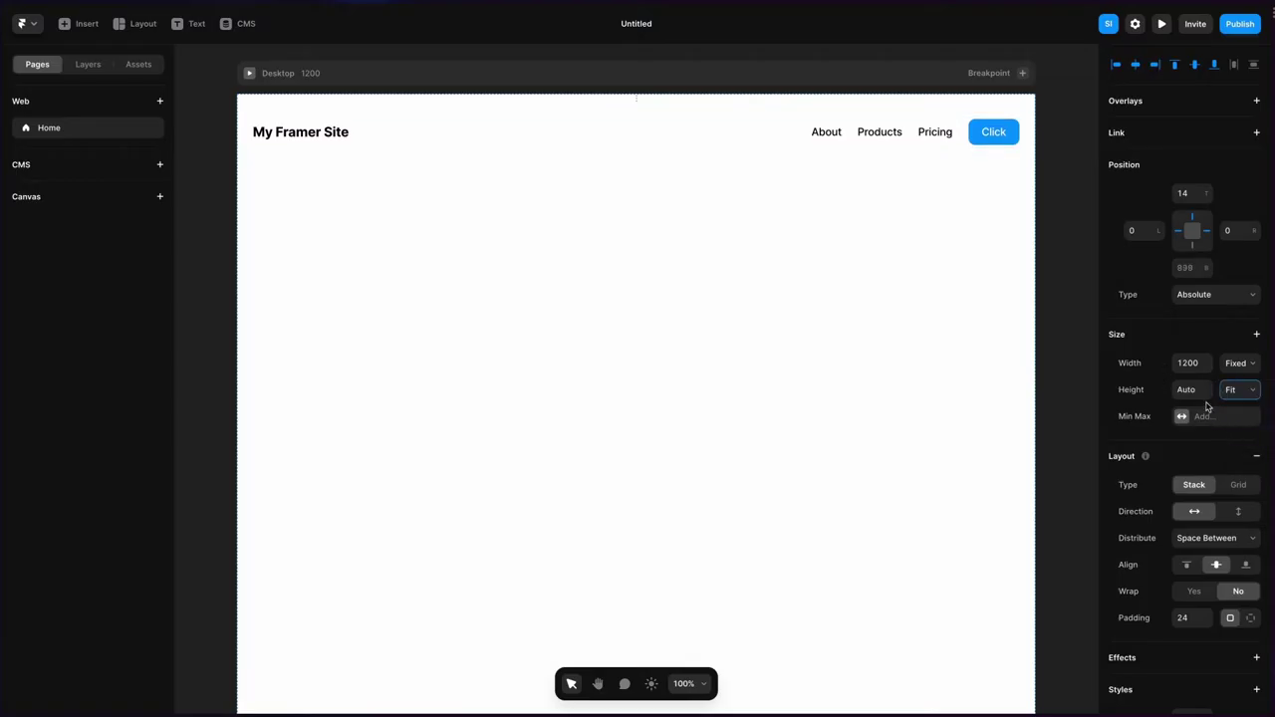
drag(764, 146, 763, 137)
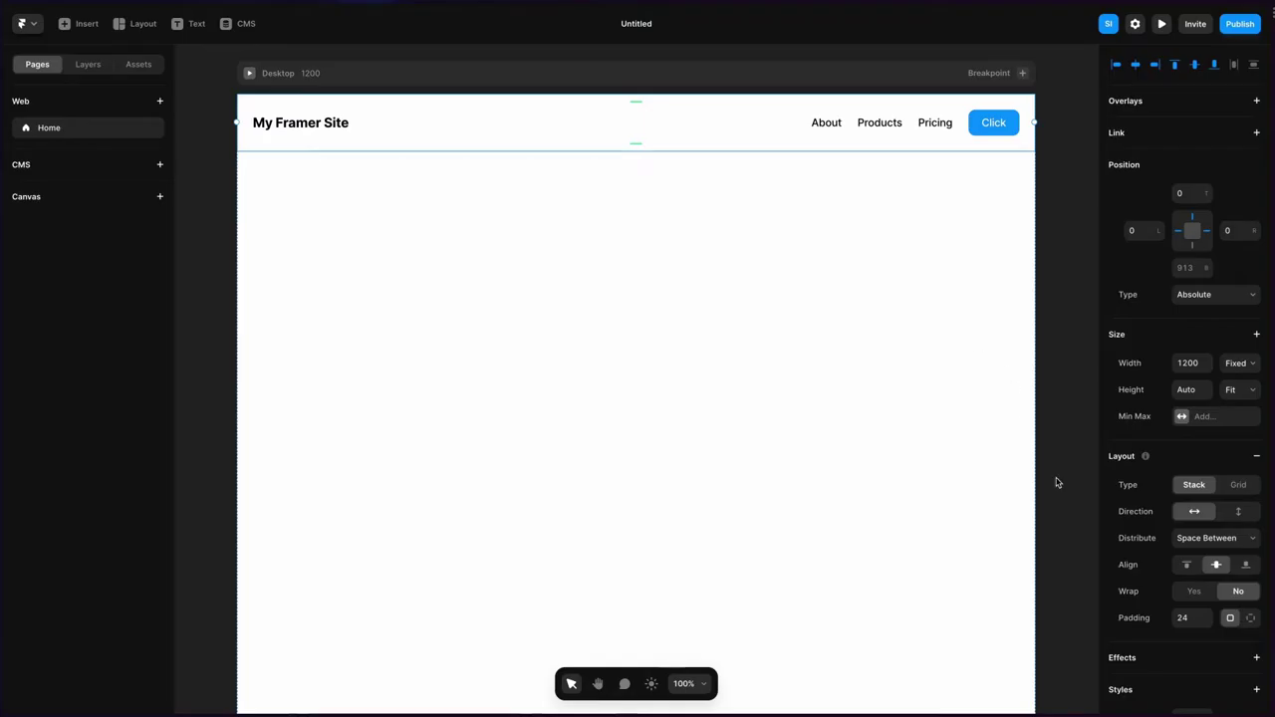
Give the header a white fill and a solid border with top, right and left widths 0
scroll(1125, 508, down, 3)
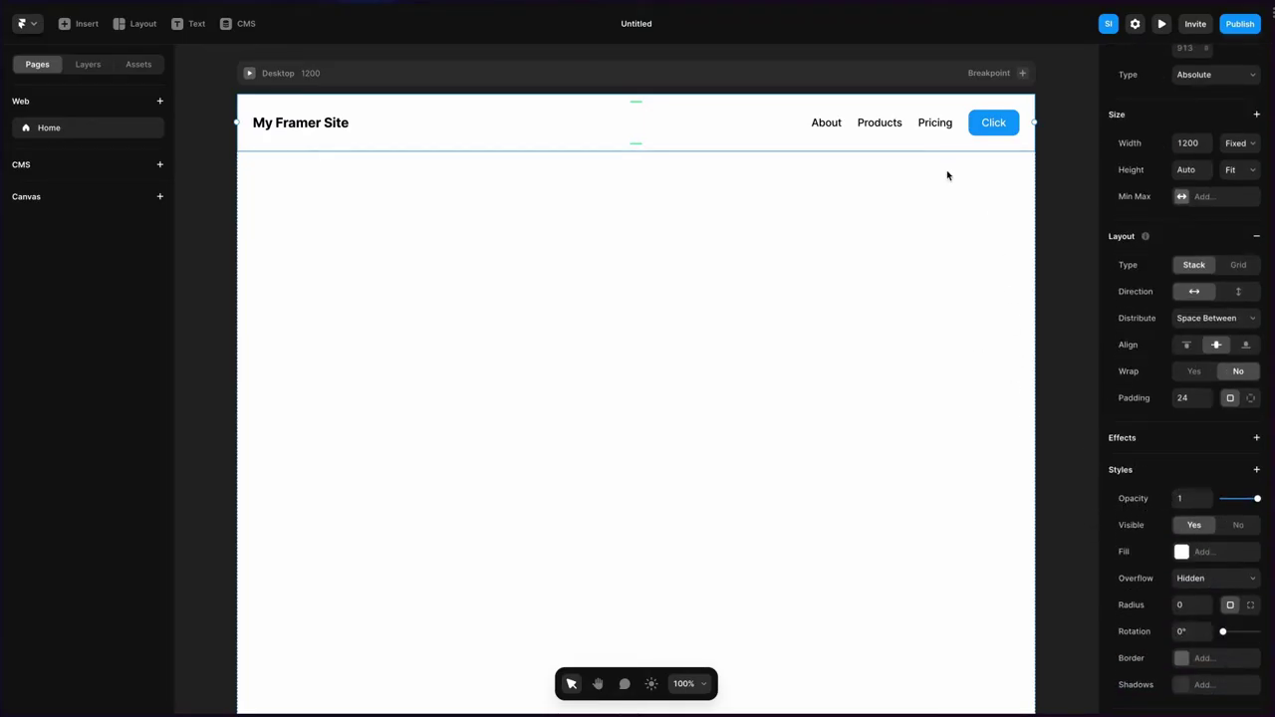
click(1181, 552)
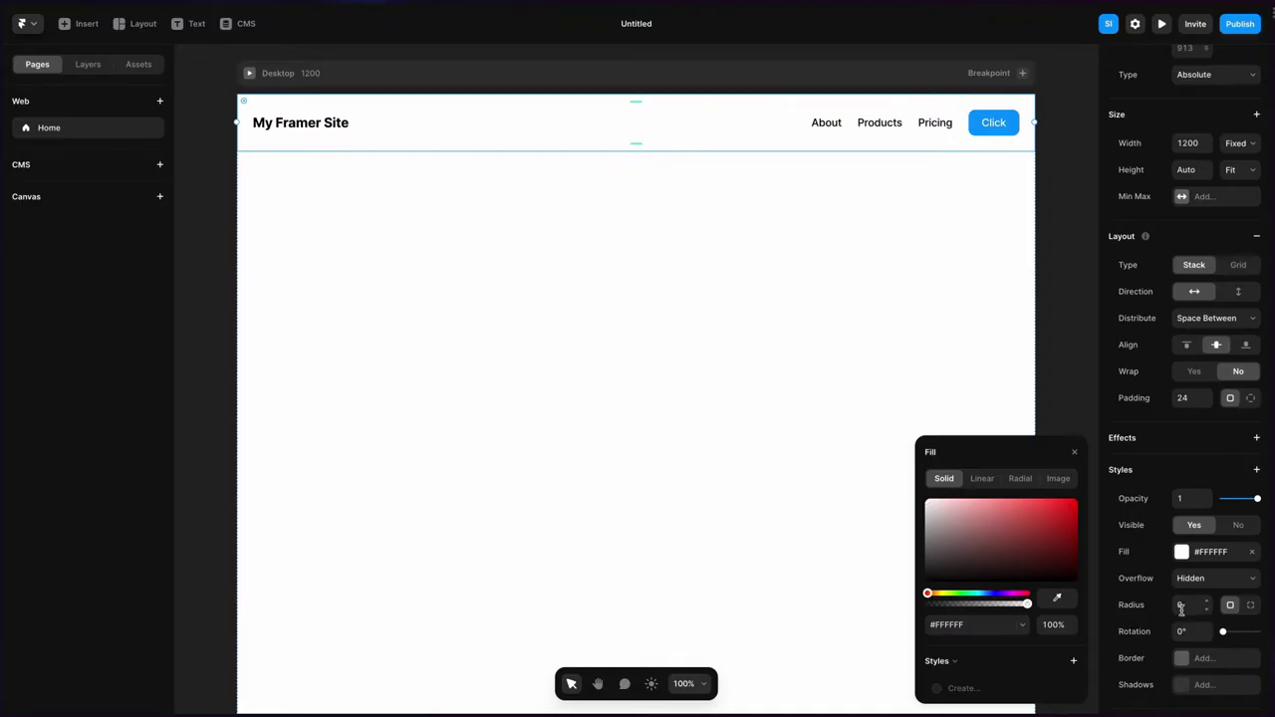
click(1195, 659)
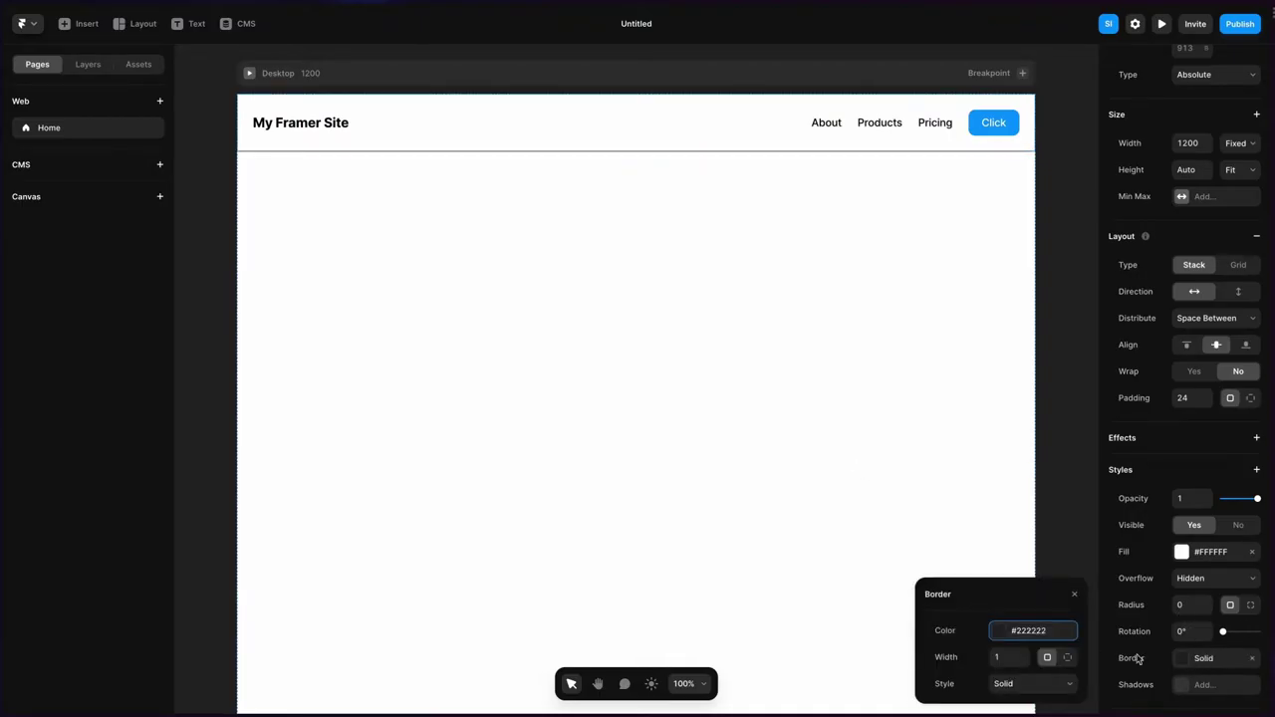
click(1064, 657)
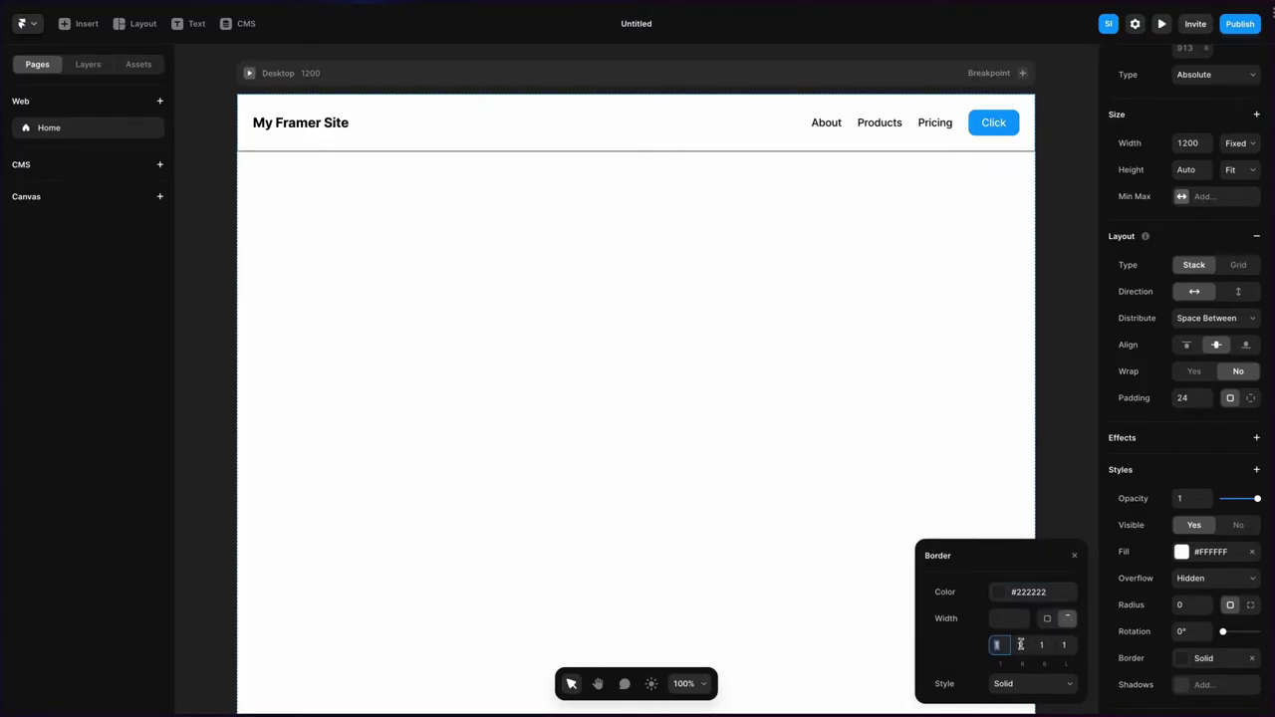
text(0)
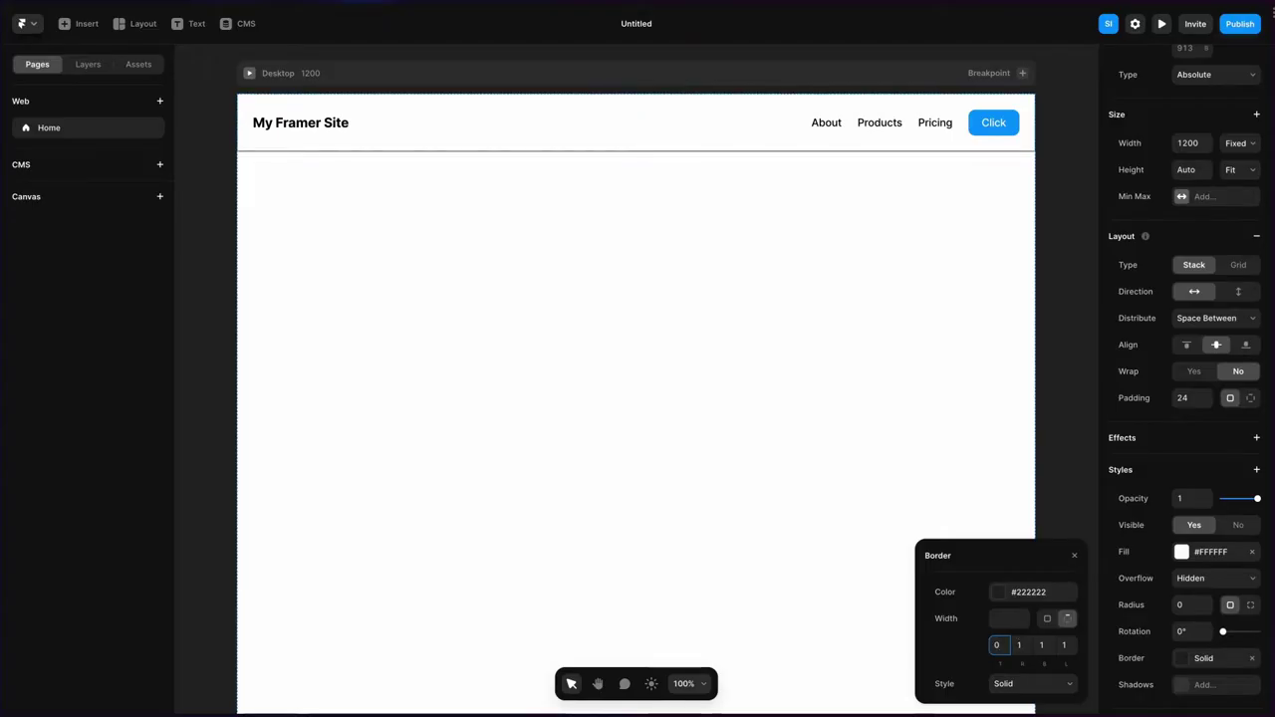
click(1019, 644)
text(0)
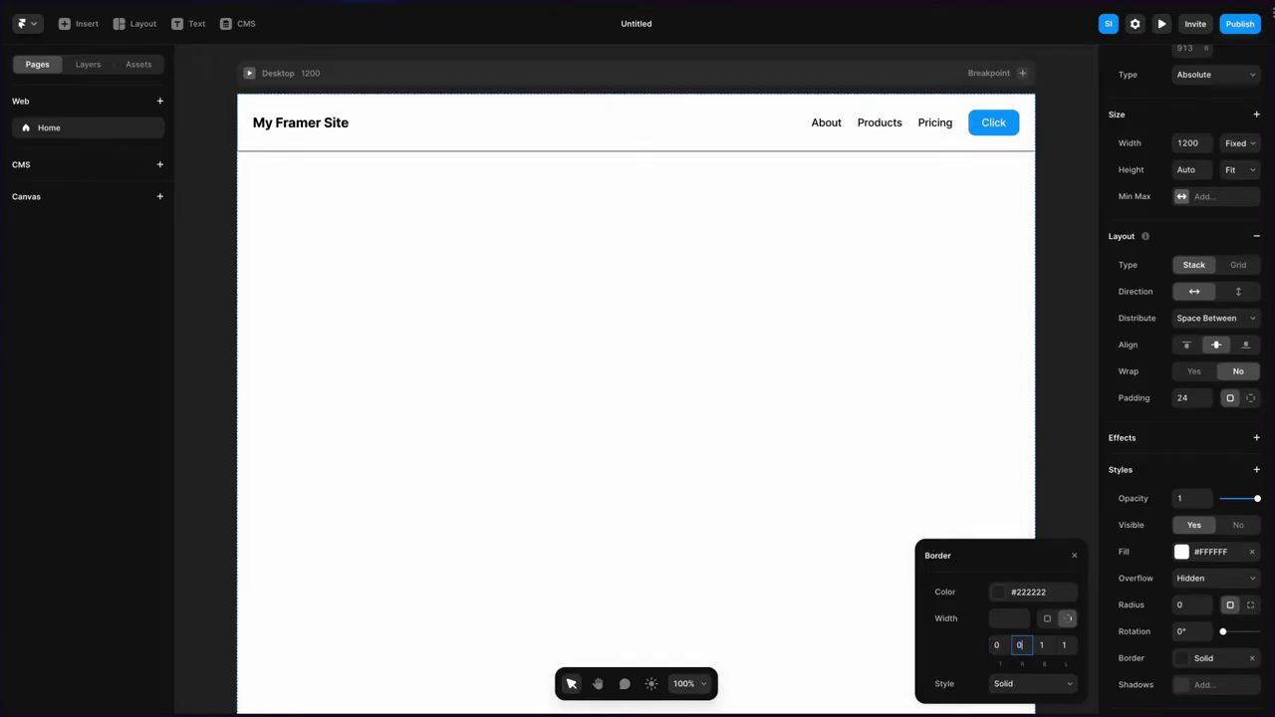
key(Tab)
key(Tab)
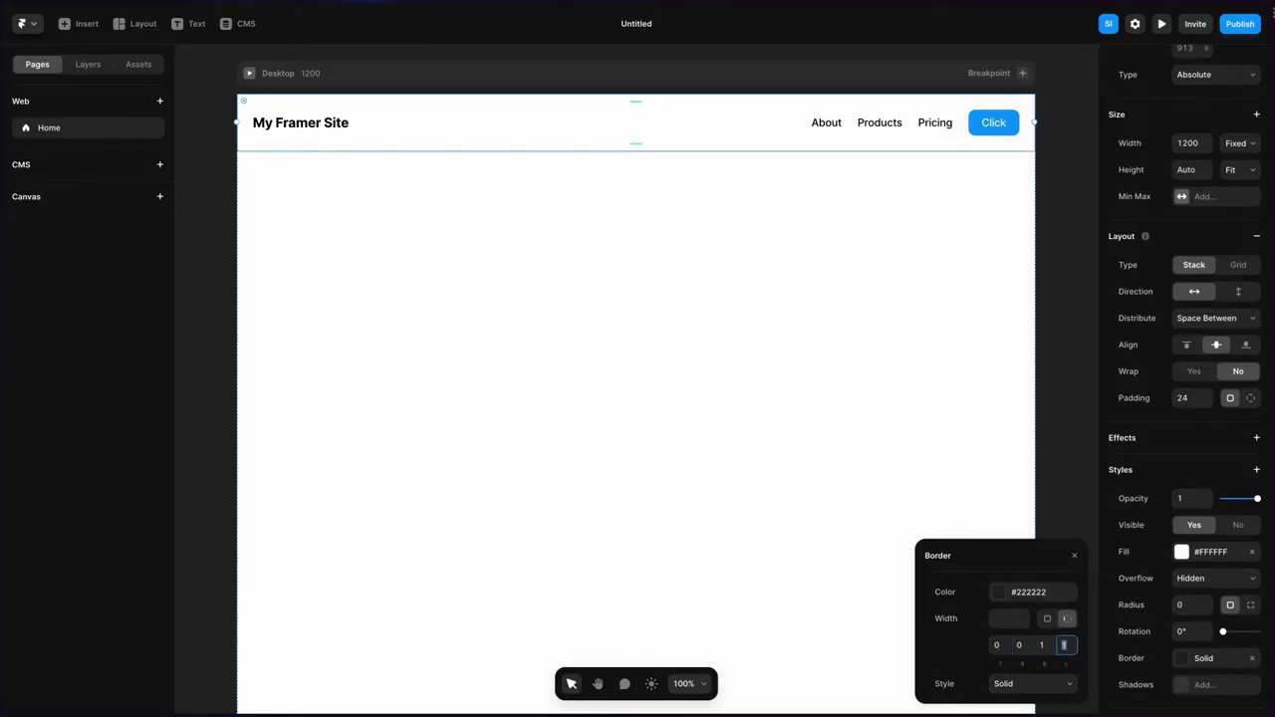
text(0)
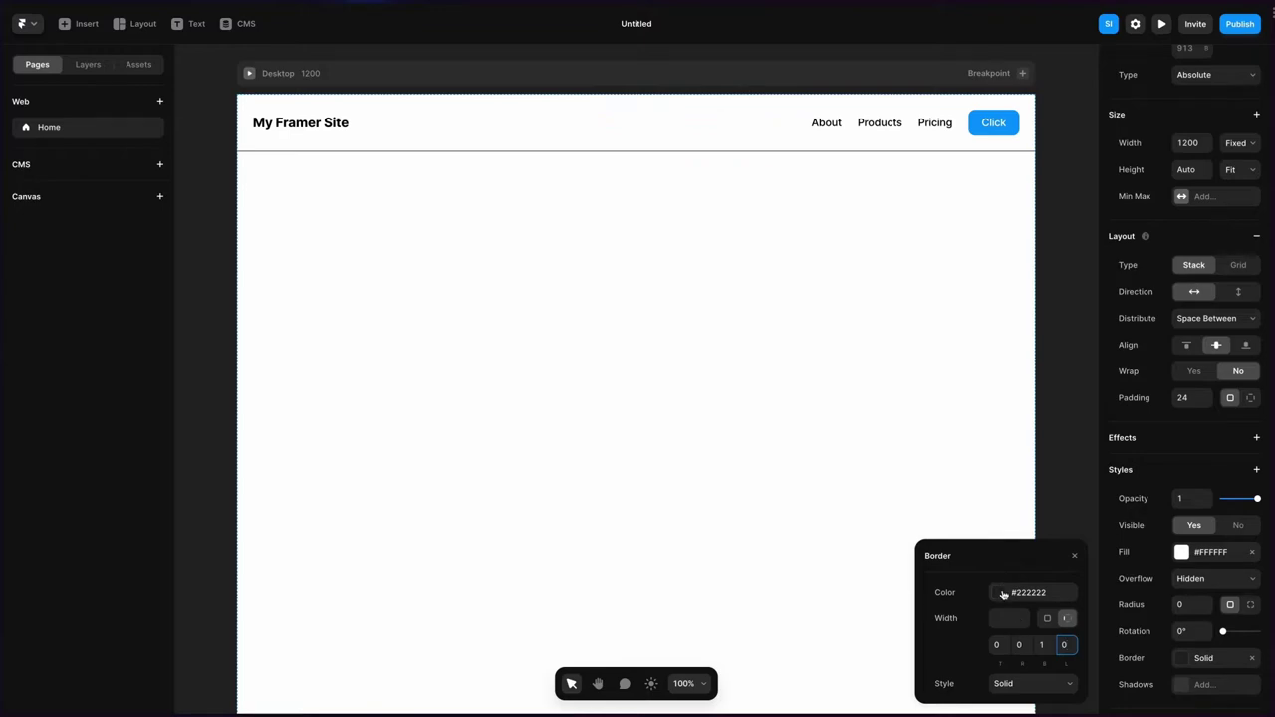
click(1044, 329)
Change the header's border colour to light grey #F2F2F2
click(707, 145)
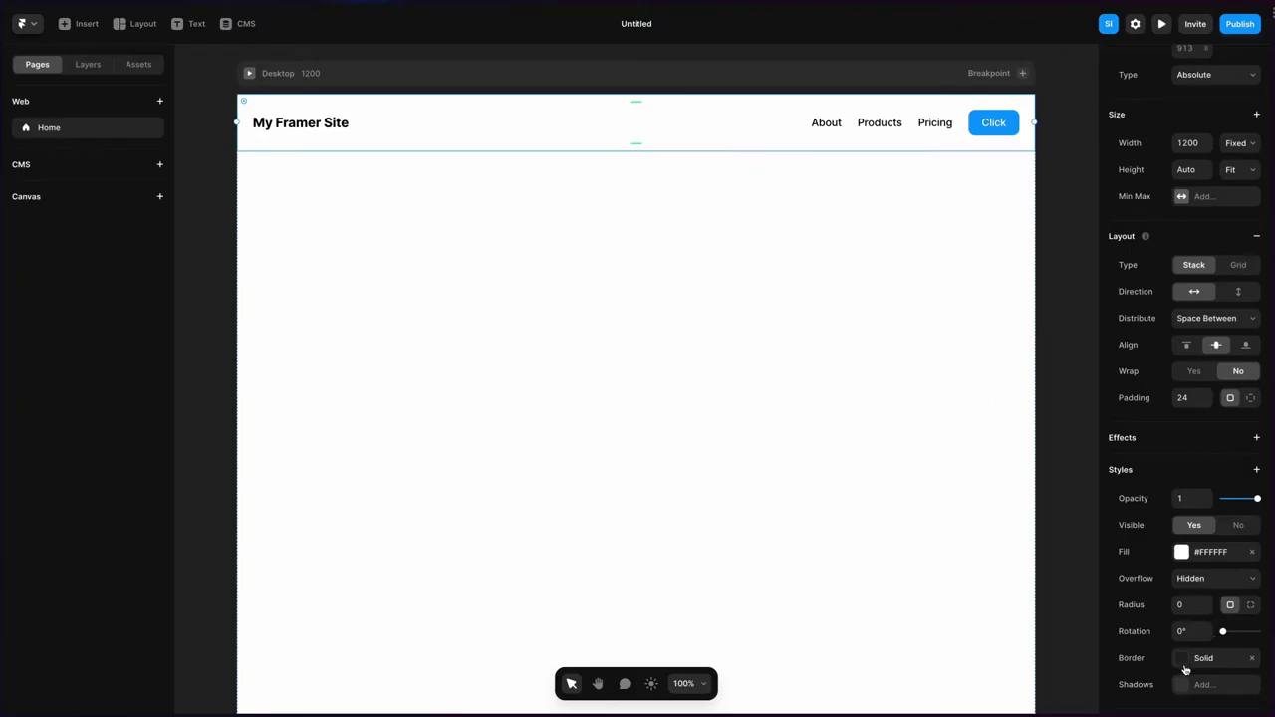
click(1183, 665)
click(999, 592)
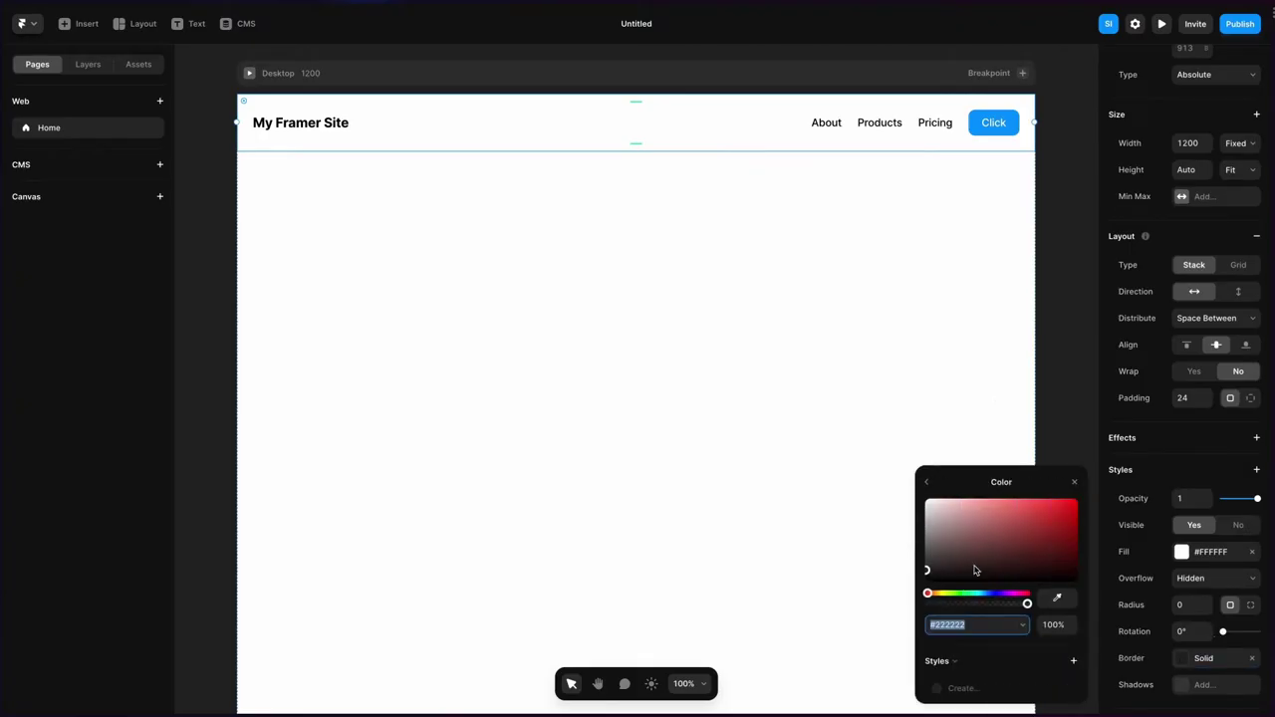
mouse_move(975, 569)
mouse_down()
mouse_move(928, 505)
mouse_move(917, 509)
mouse_up()
click(1030, 260)
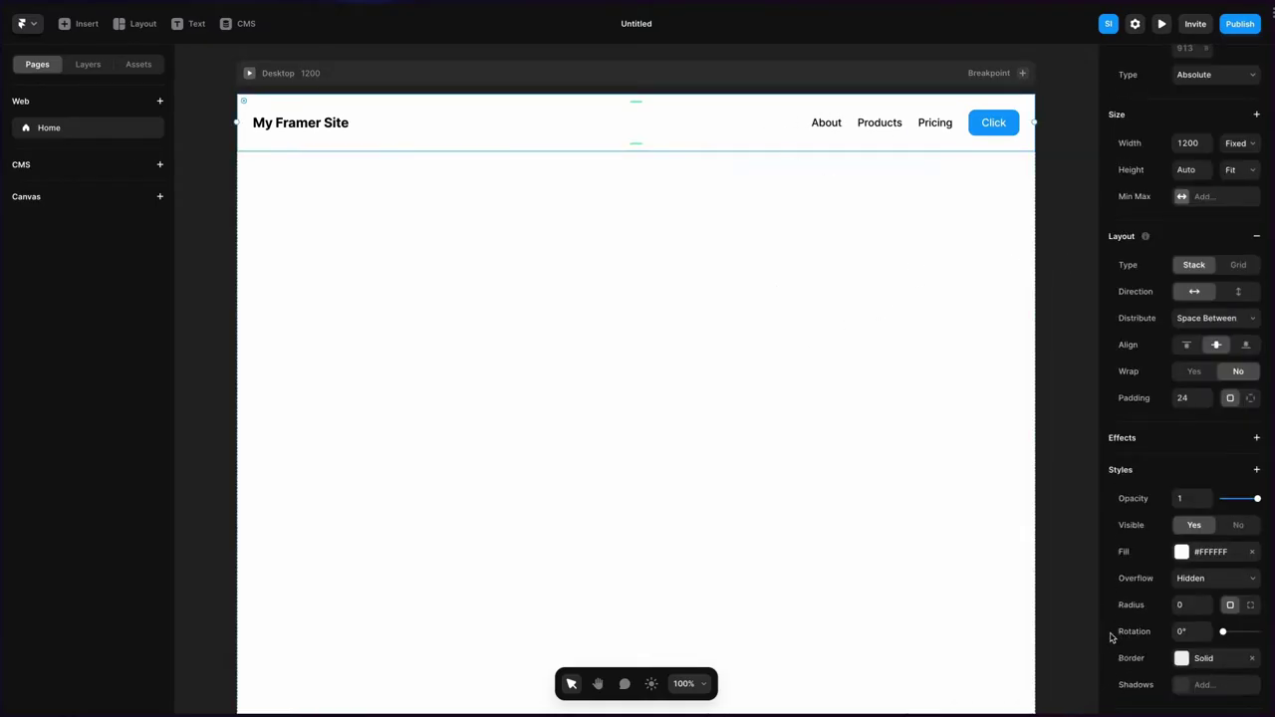
Add a black shadow to the bar with Y 4, blur 16 and 5% opacity
click(1181, 685)
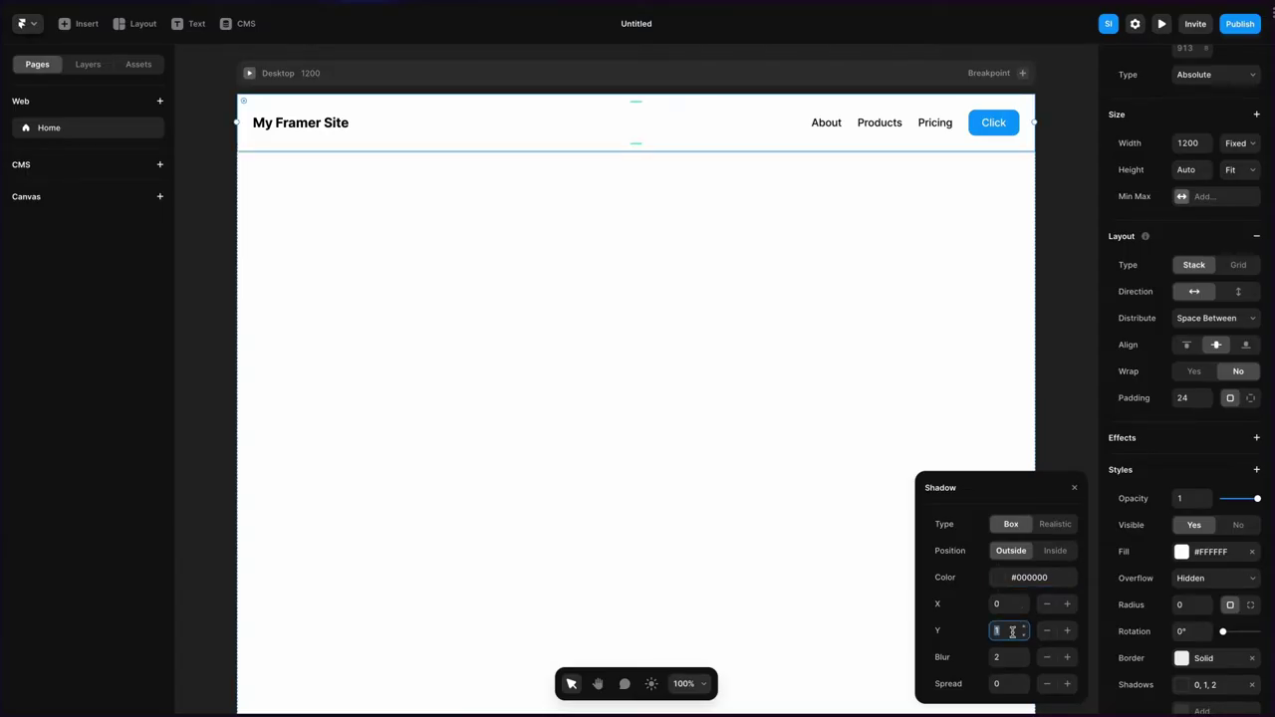
key(Tab)
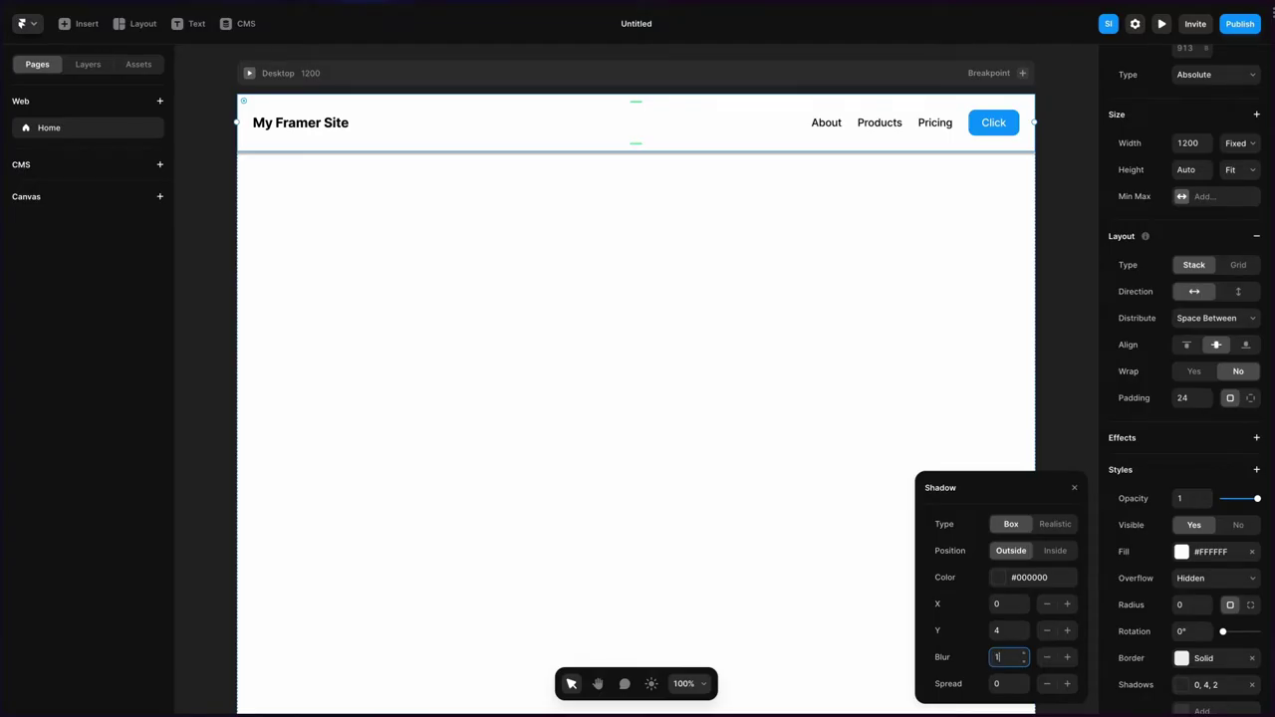
text(16)
key(Return)
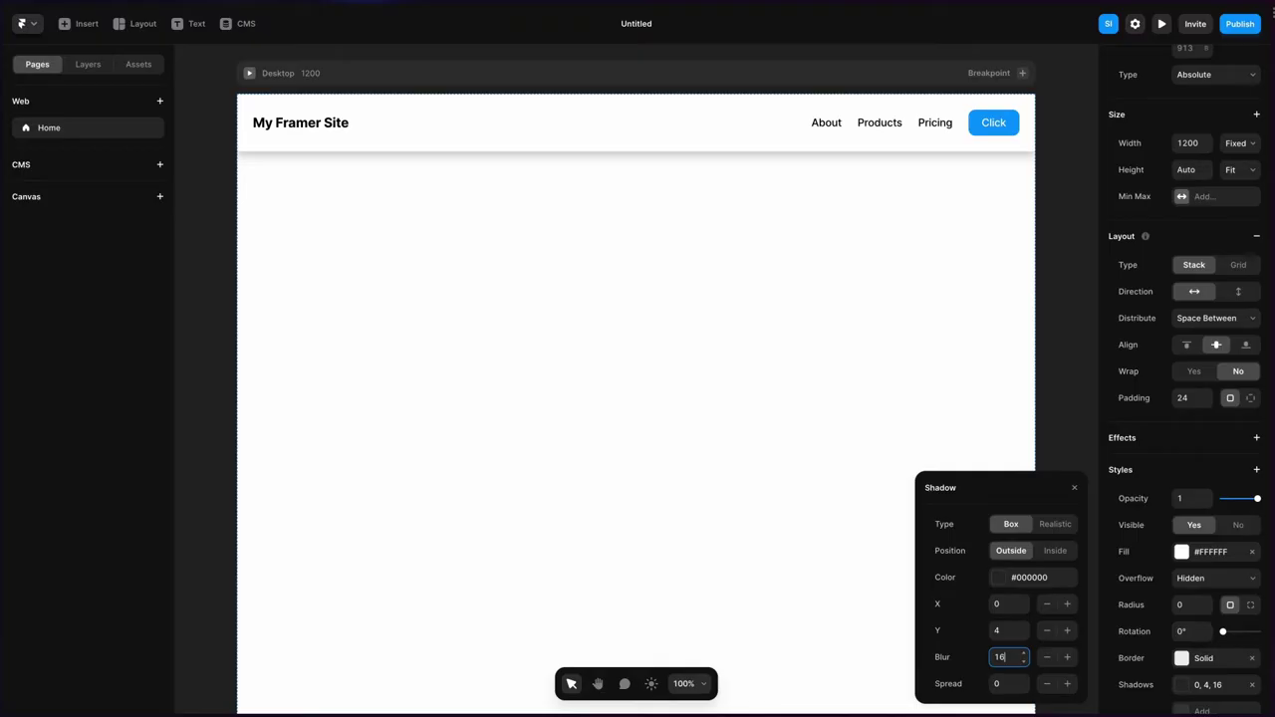
click(1001, 582)
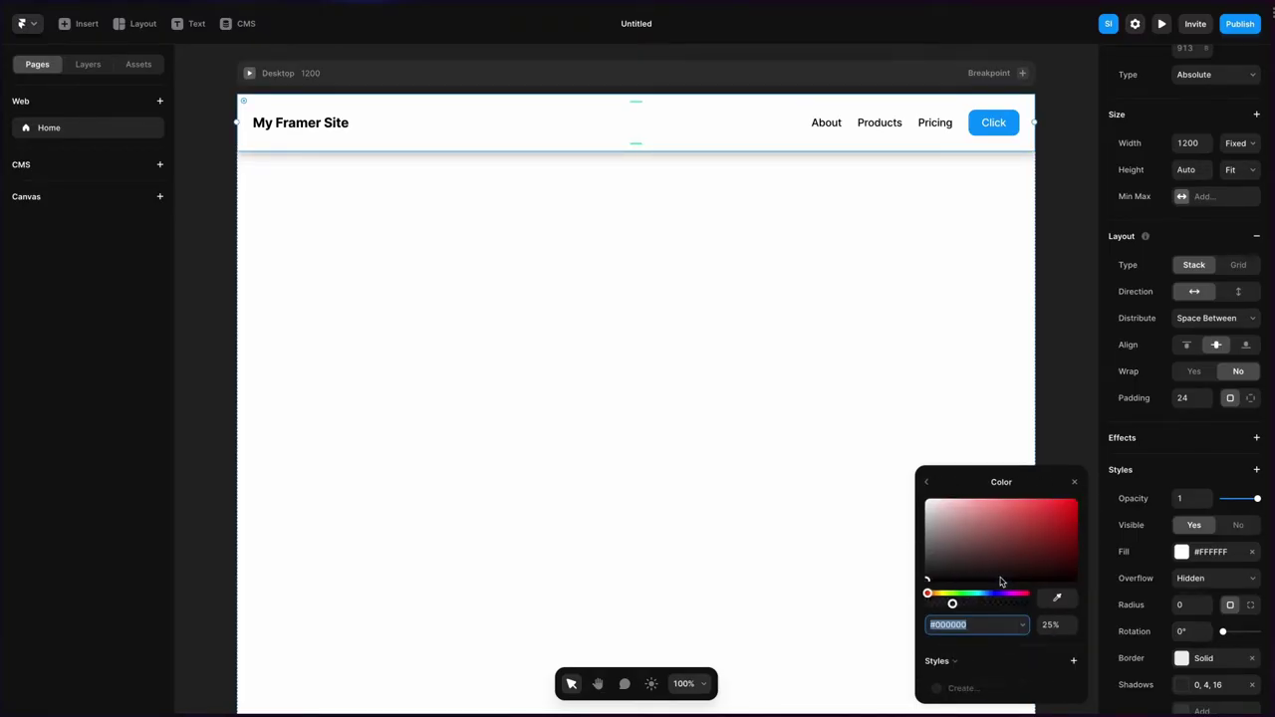
click(1056, 624)
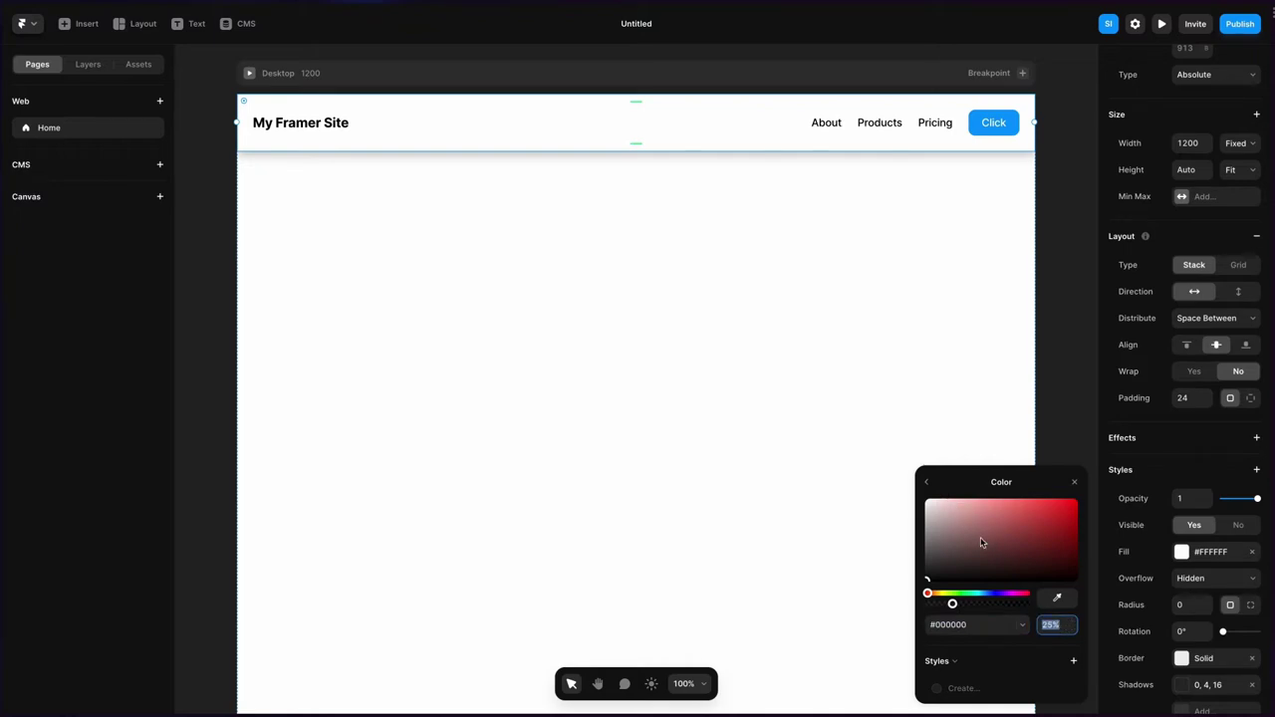
text(5)
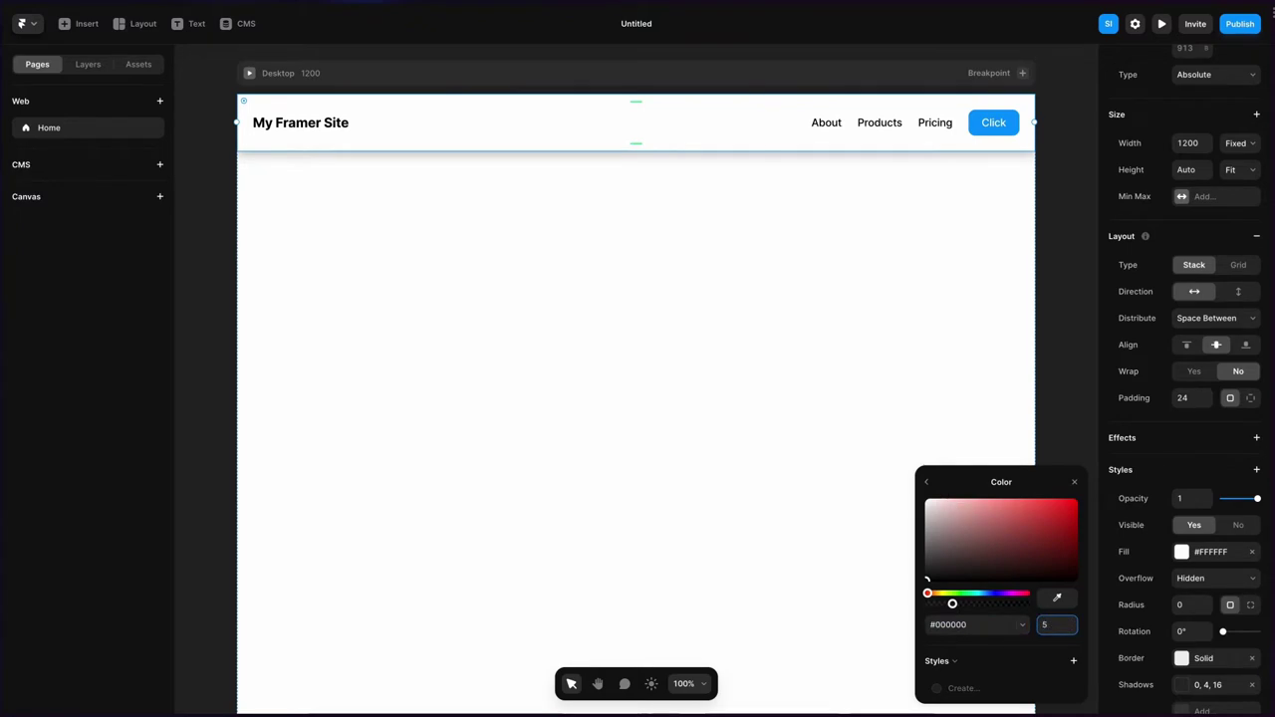
key(Return)
click(1067, 381)
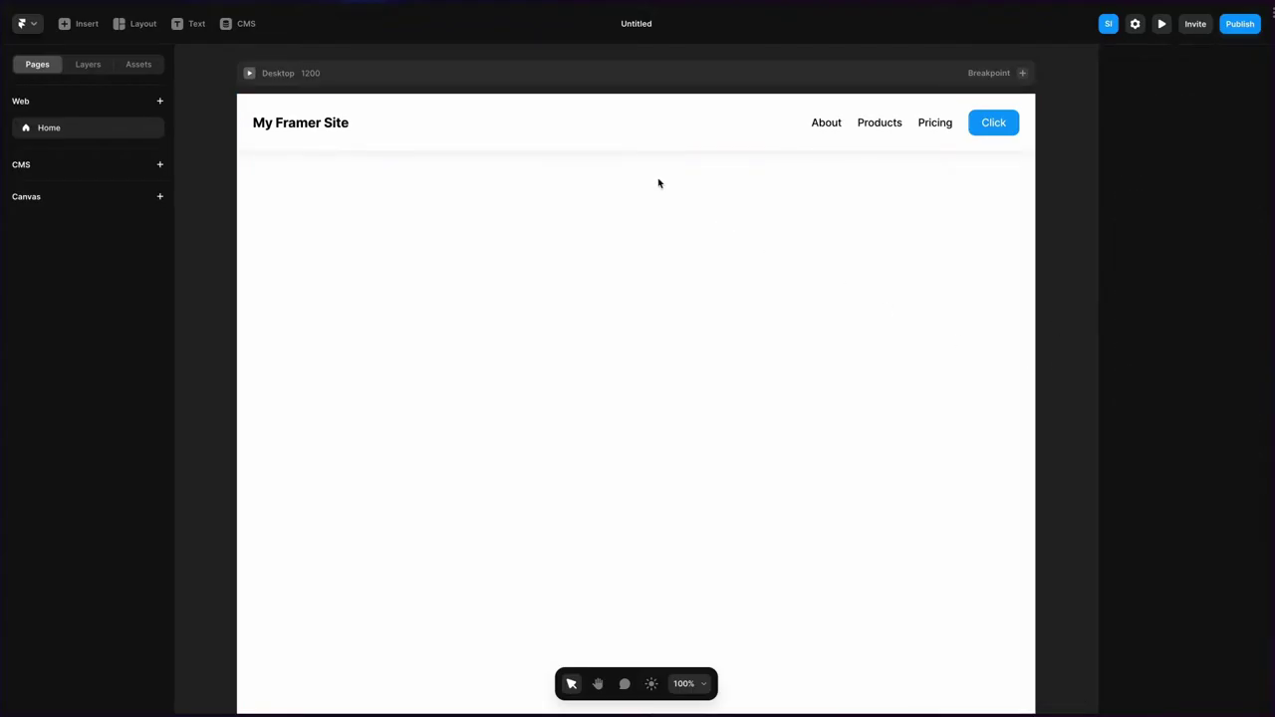
Rename the Columns layer to 'Navigation' and start Create Component on the bar
click(570, 139)
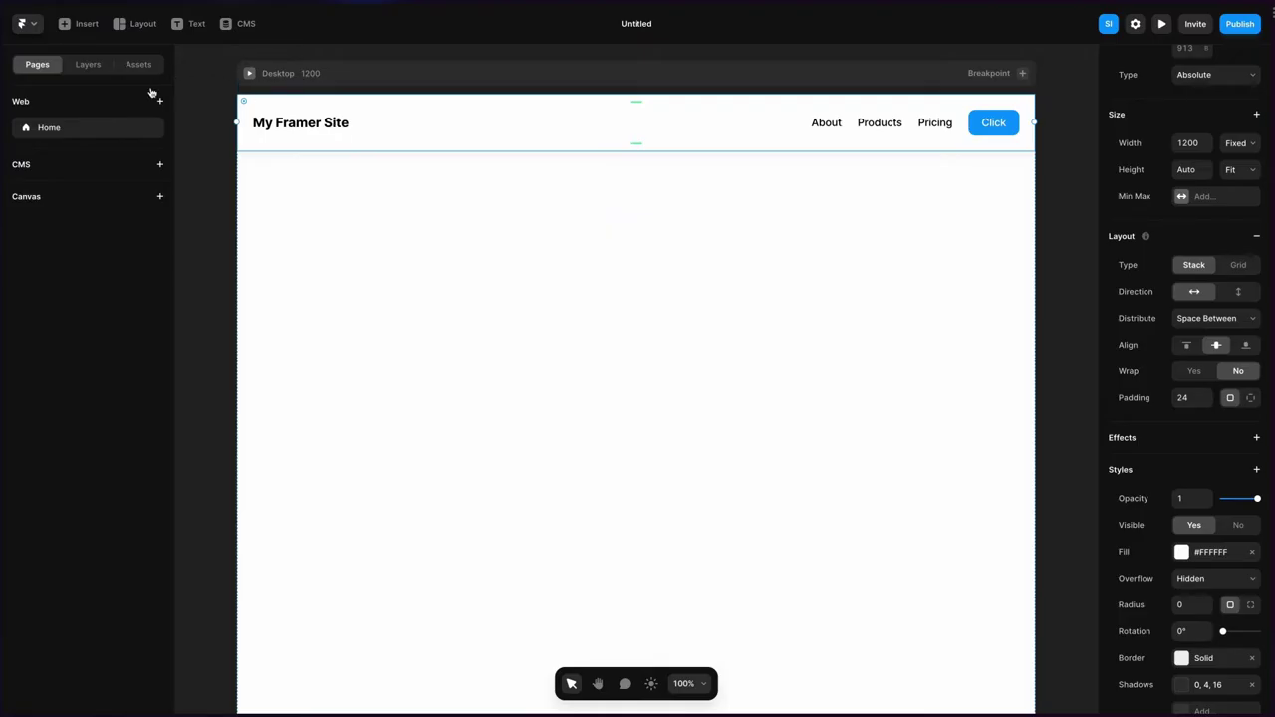
click(81, 69)
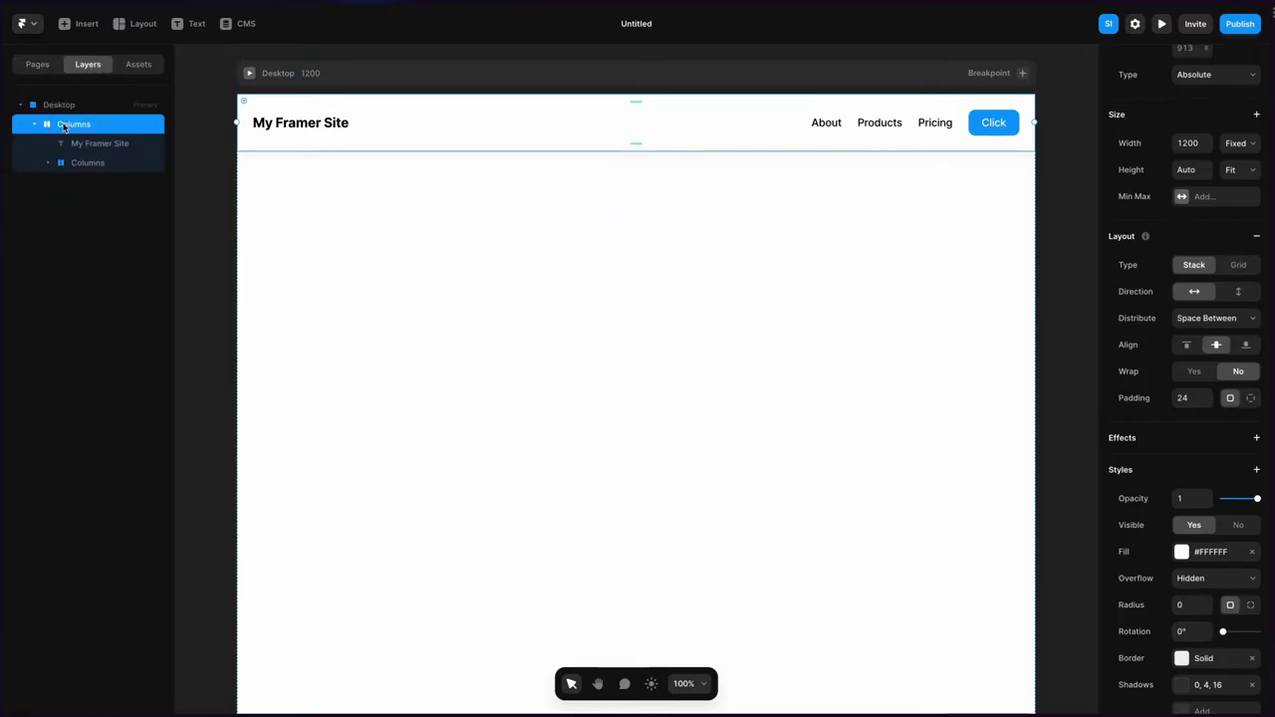
double_click(64, 125)
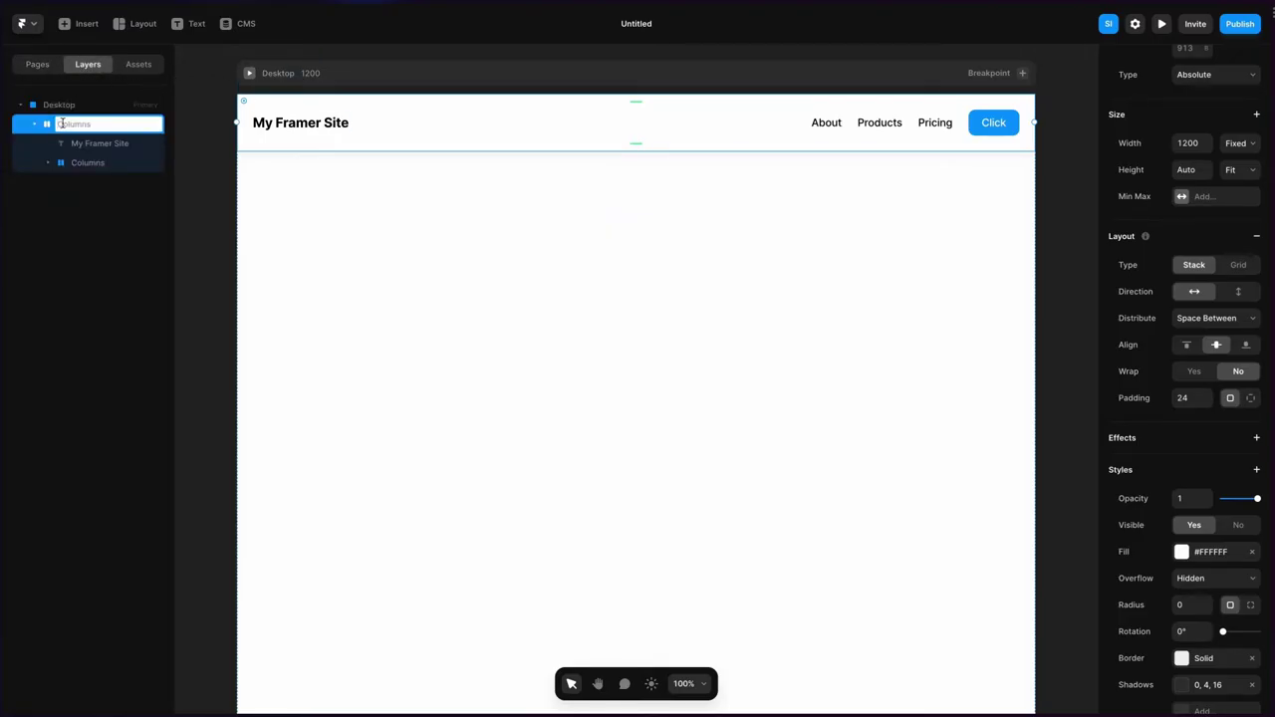
text(Navigation)
key(Return)
right_click(408, 137)
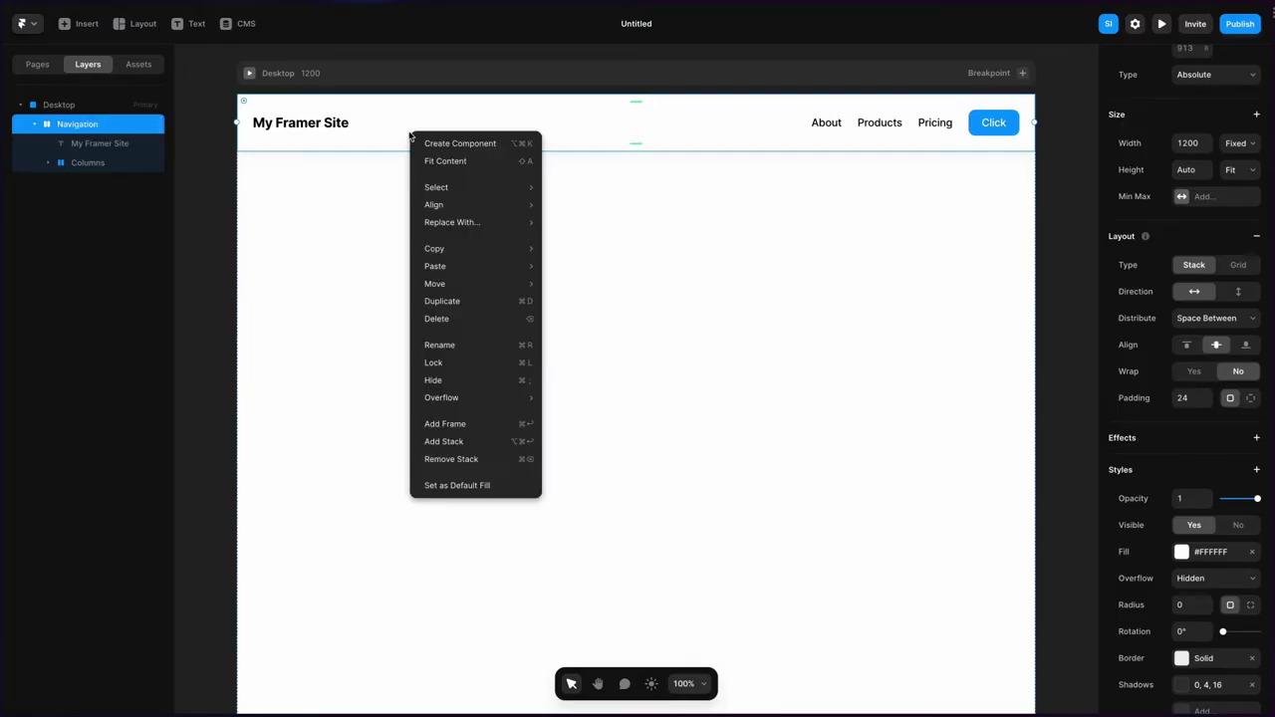
click(454, 144)
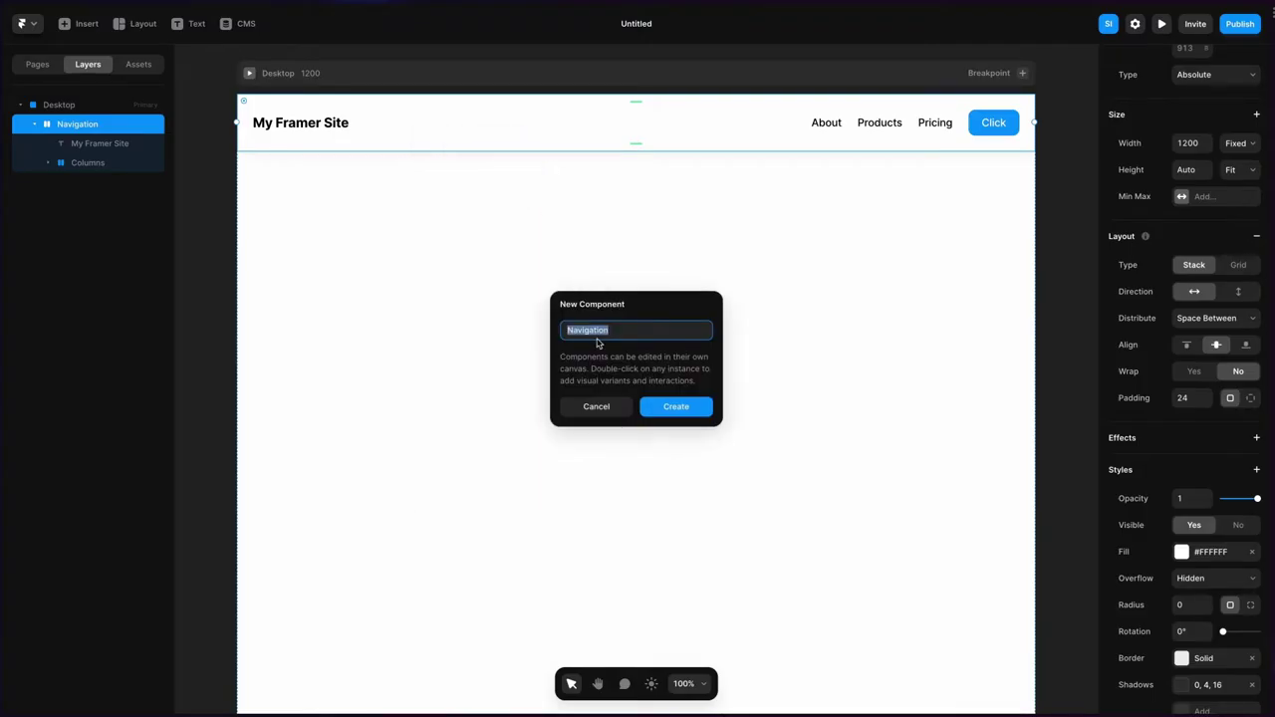
Create the Navigation component, rename its Variant 1 to Desktop, and return to Home
click(656, 404)
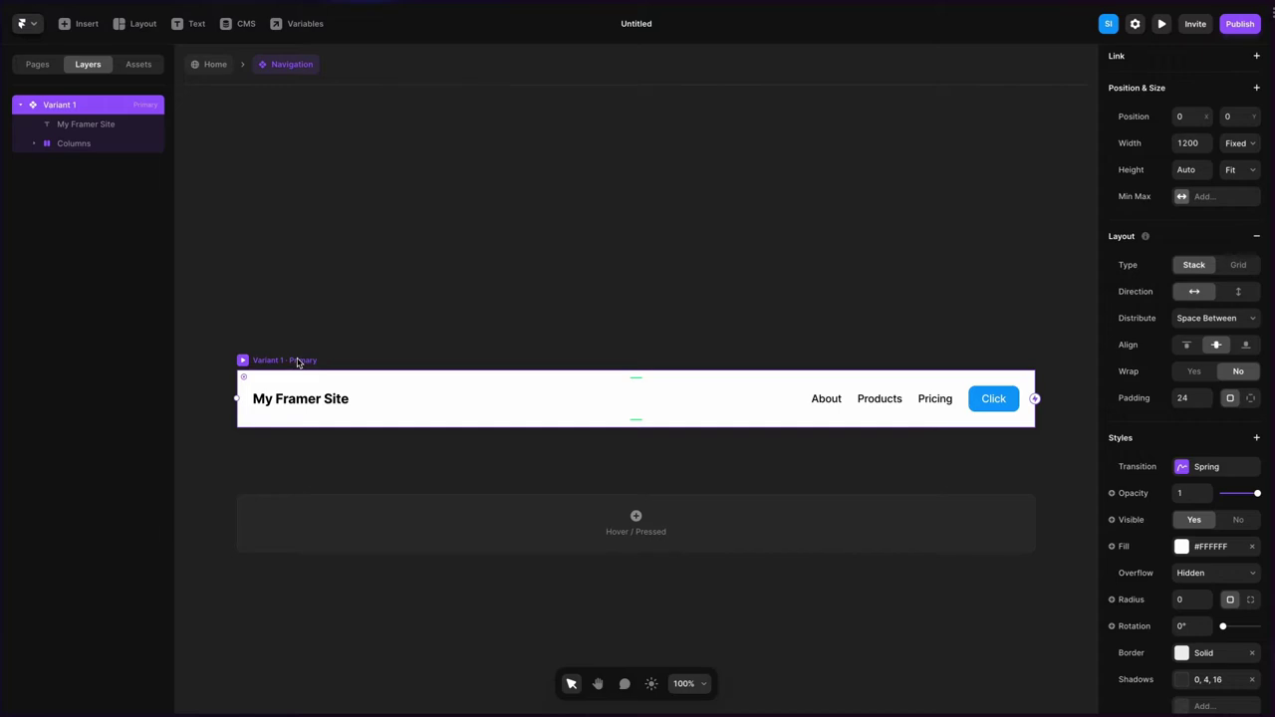
key(ctrl+r)
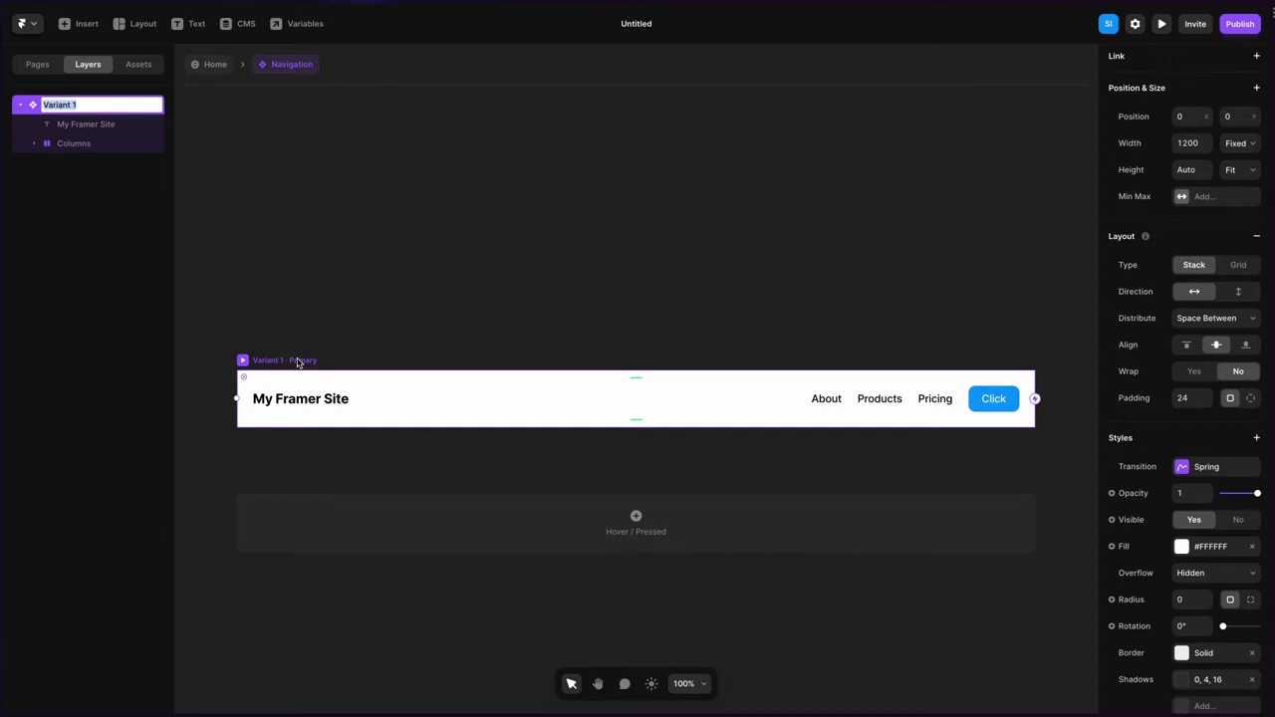
text(Desktop)
click(487, 334)
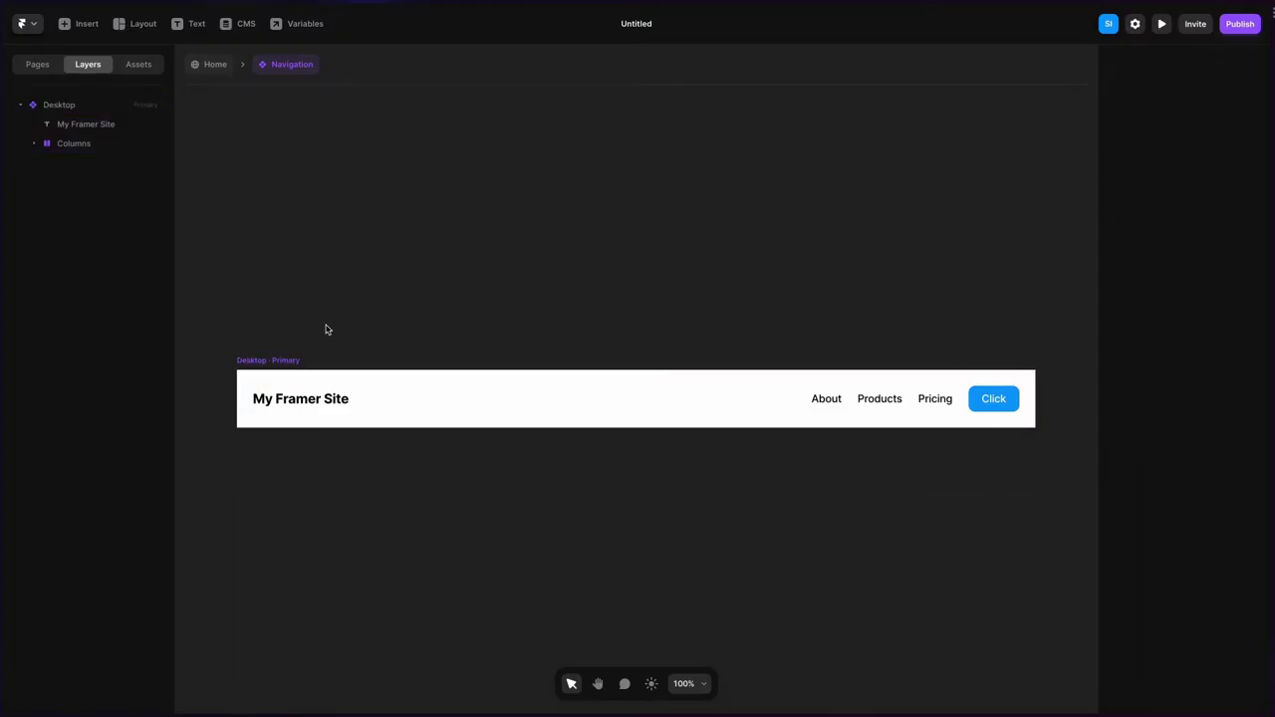
click(214, 66)
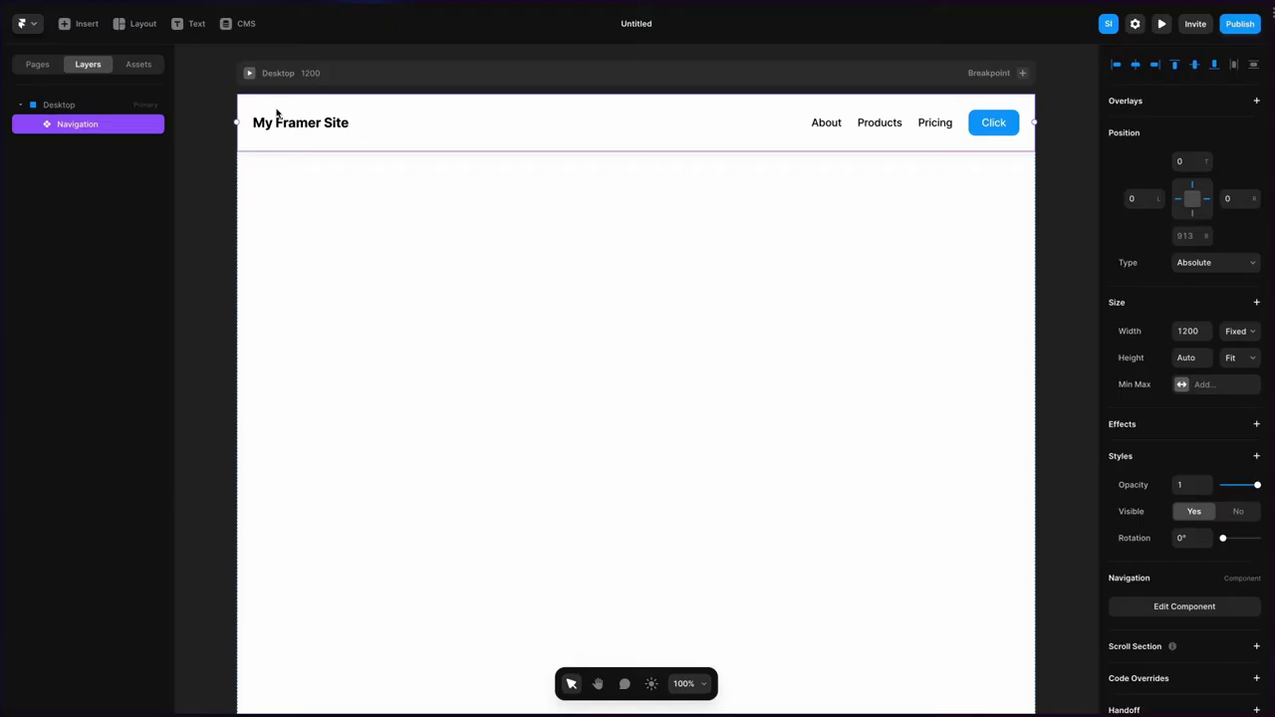
Zoom out to 50% and add a Tablet breakpoint to the Home page
key(ctrl+minus)
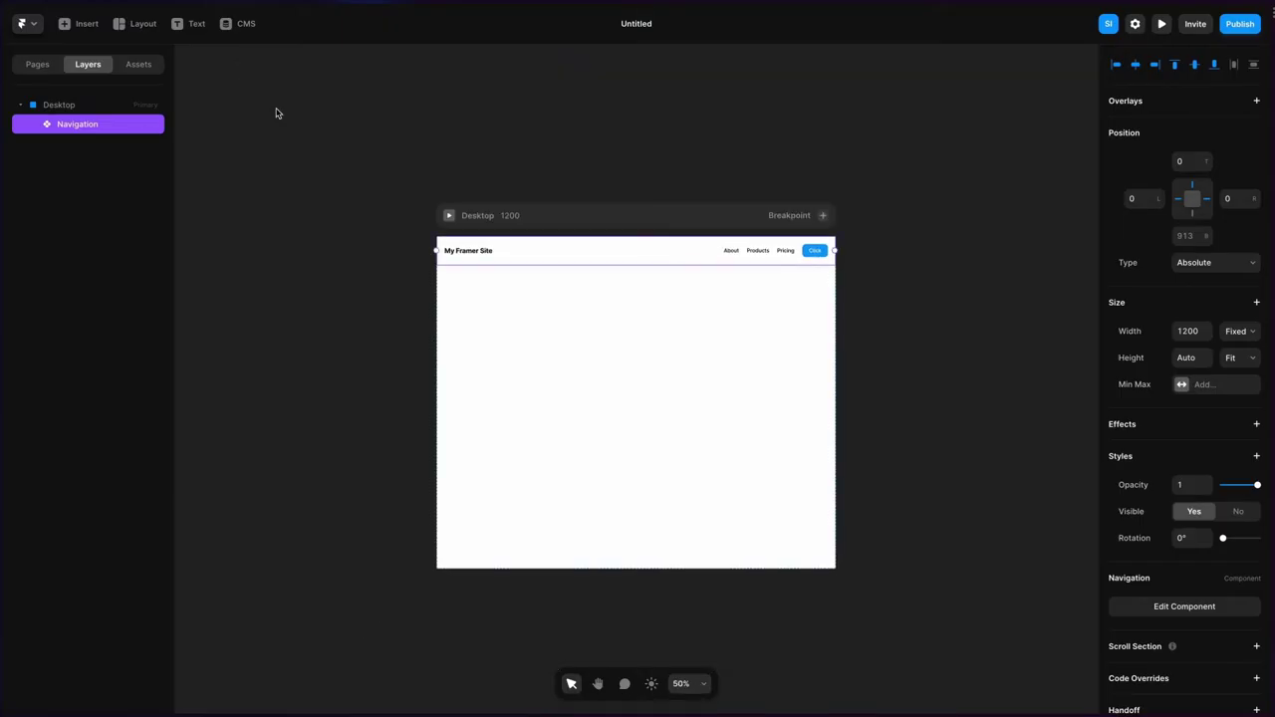
click(822, 215)
click(793, 246)
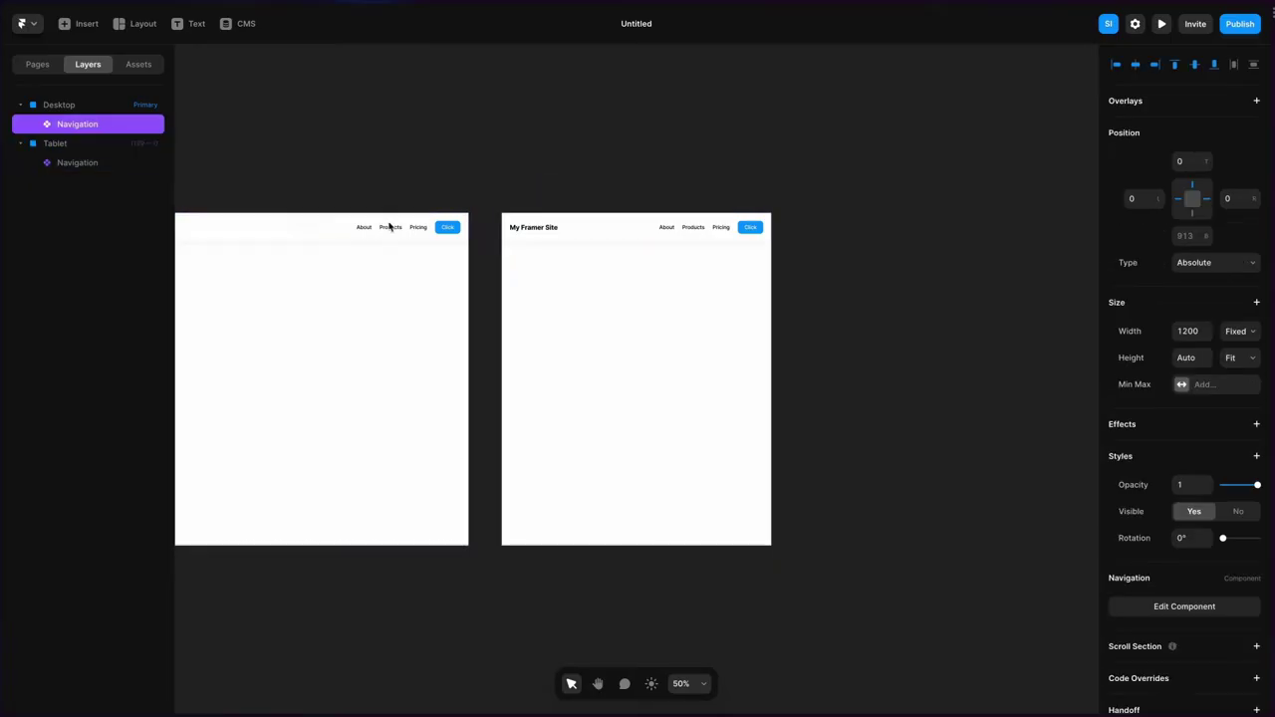
Add a second Navigation variant named Tablet with an 810 width
double_click(389, 226)
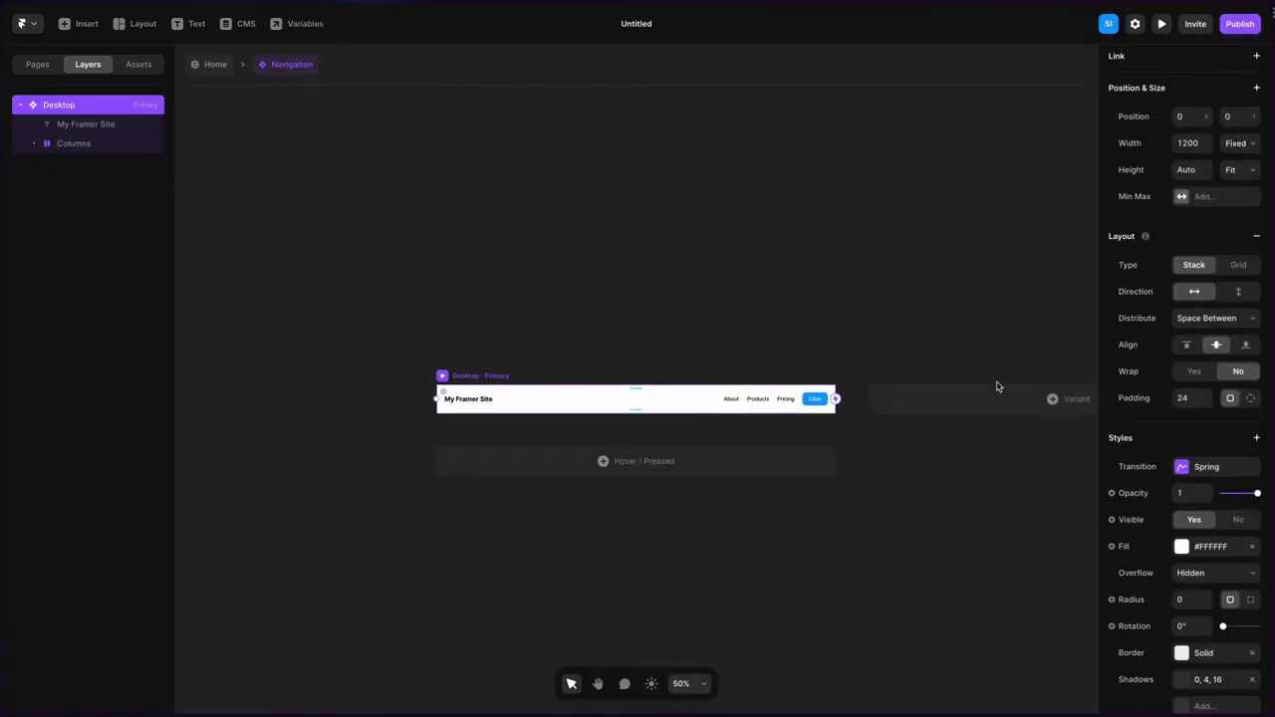
click(996, 401)
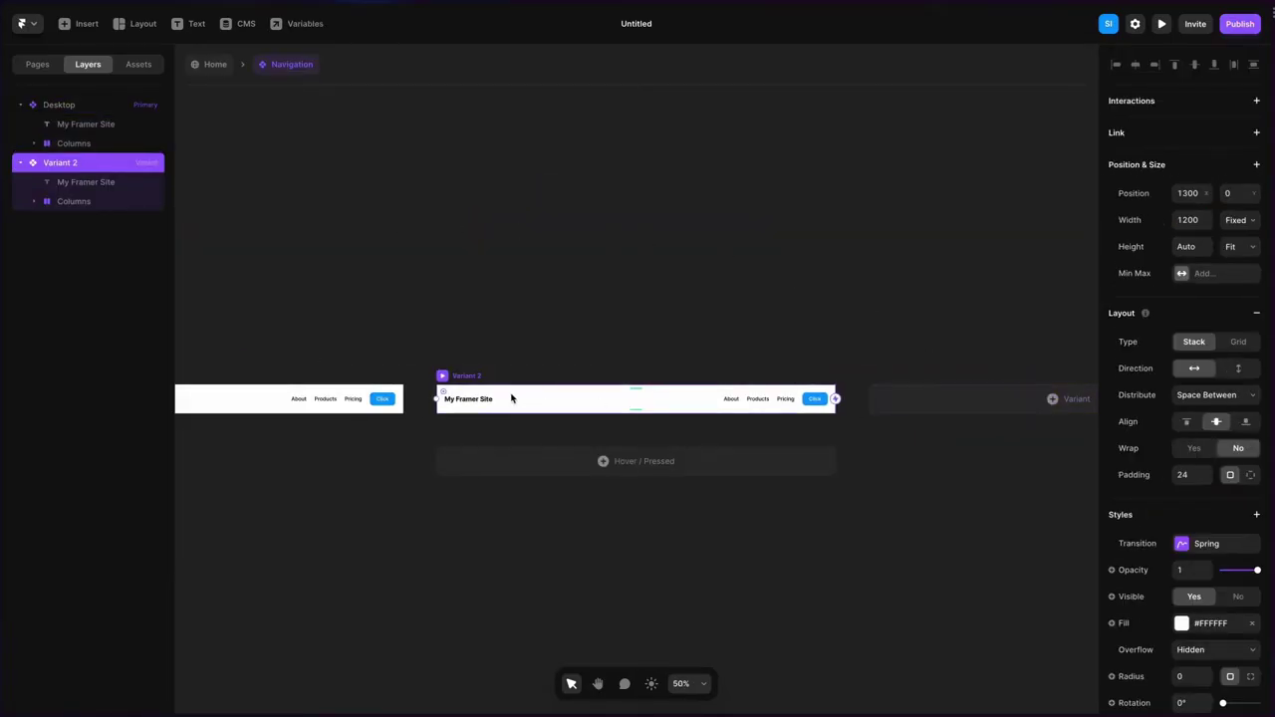
mouse_move(34, 153)
key(ctrl+r)
text(T)
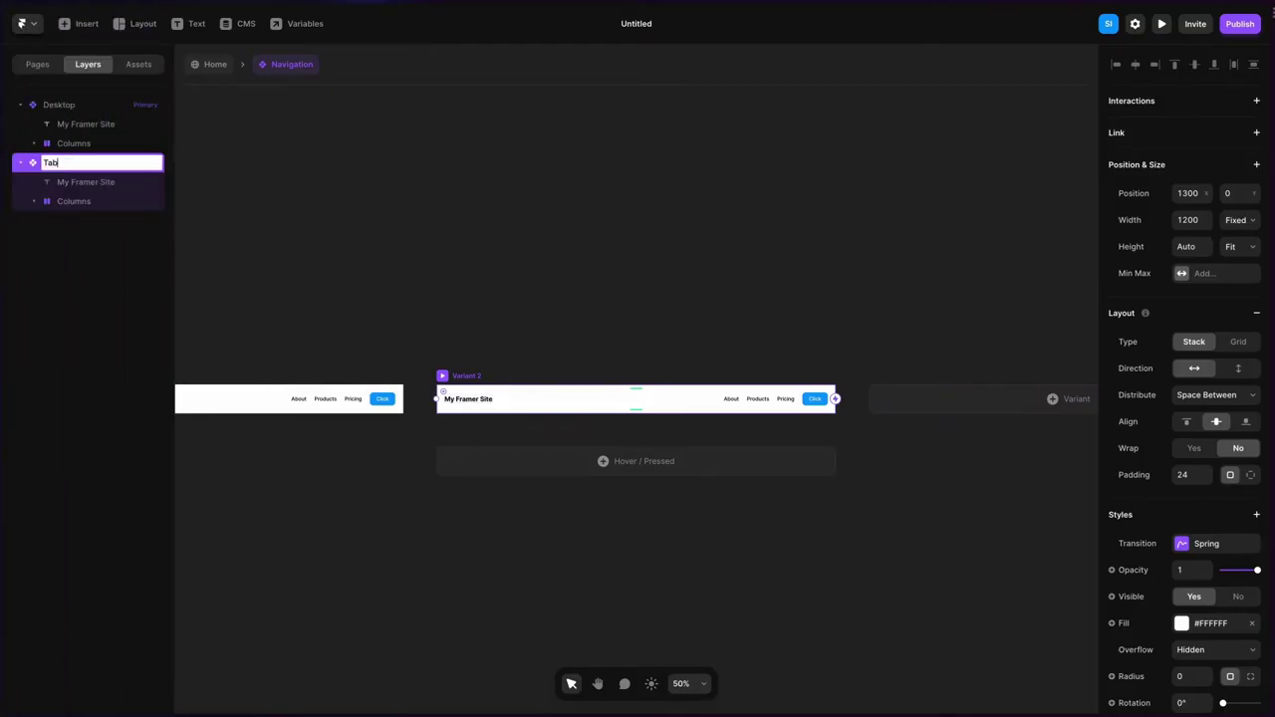
text(ablet)
click(1187, 219)
text(8)
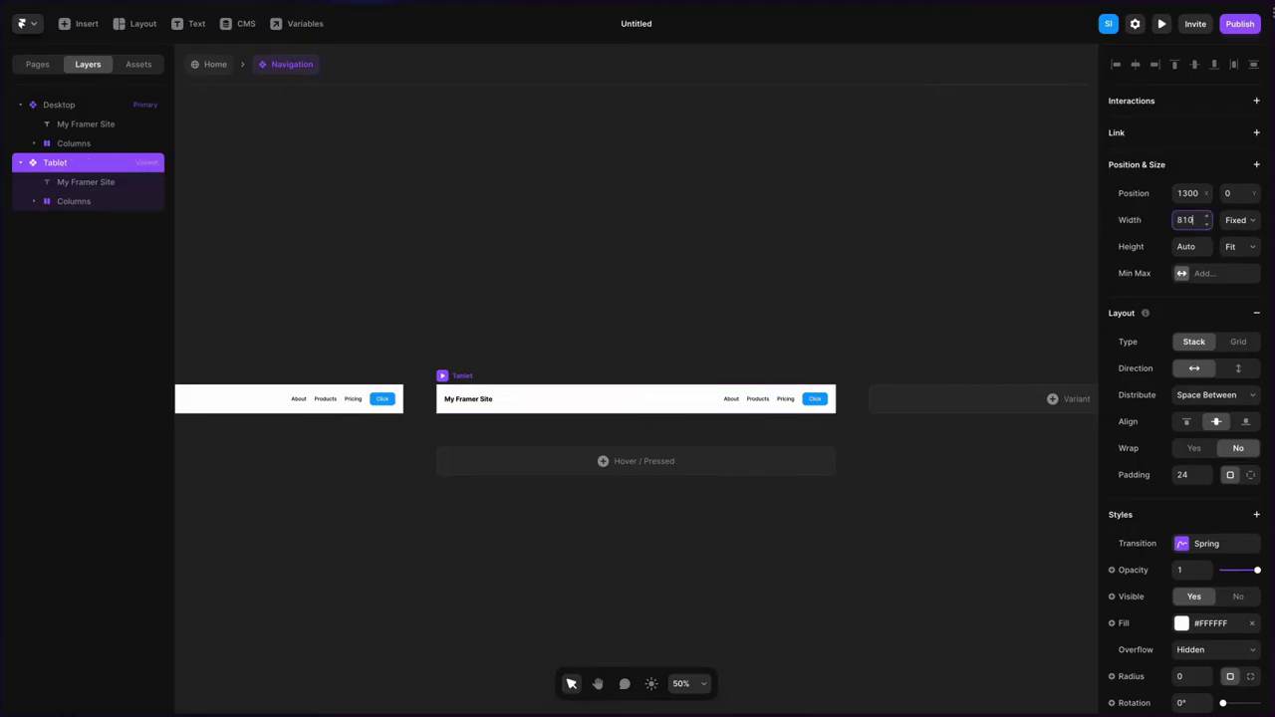
text(10)
key(Return)
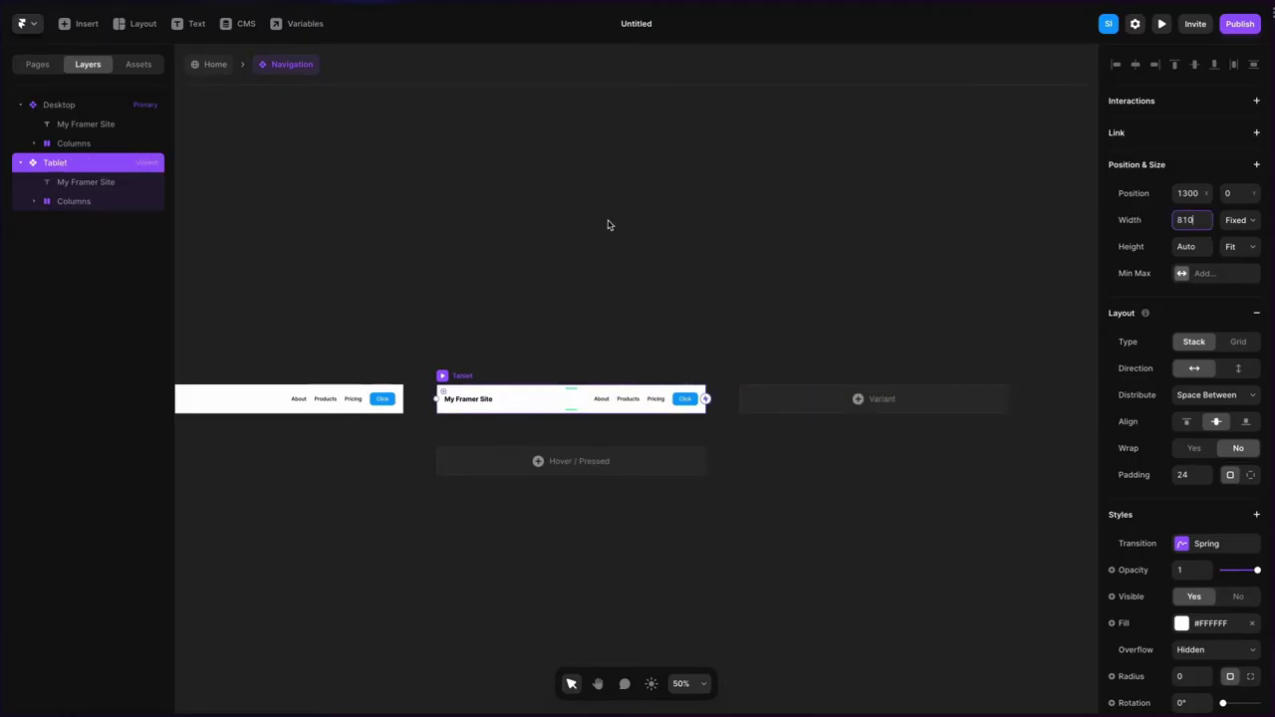
click(607, 225)
Switch the Tablet breakpoint's Navigation instance to the Tablet variant and reopen the component
click(198, 61)
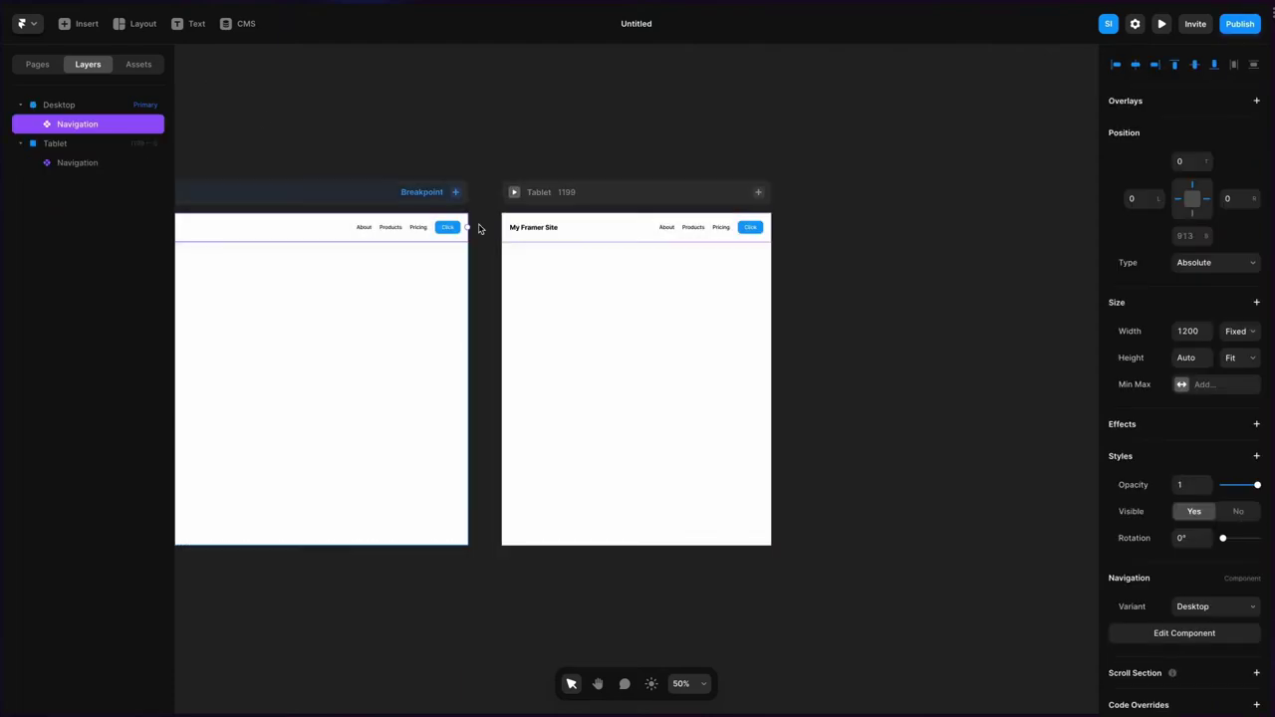
click(589, 239)
click(1190, 606)
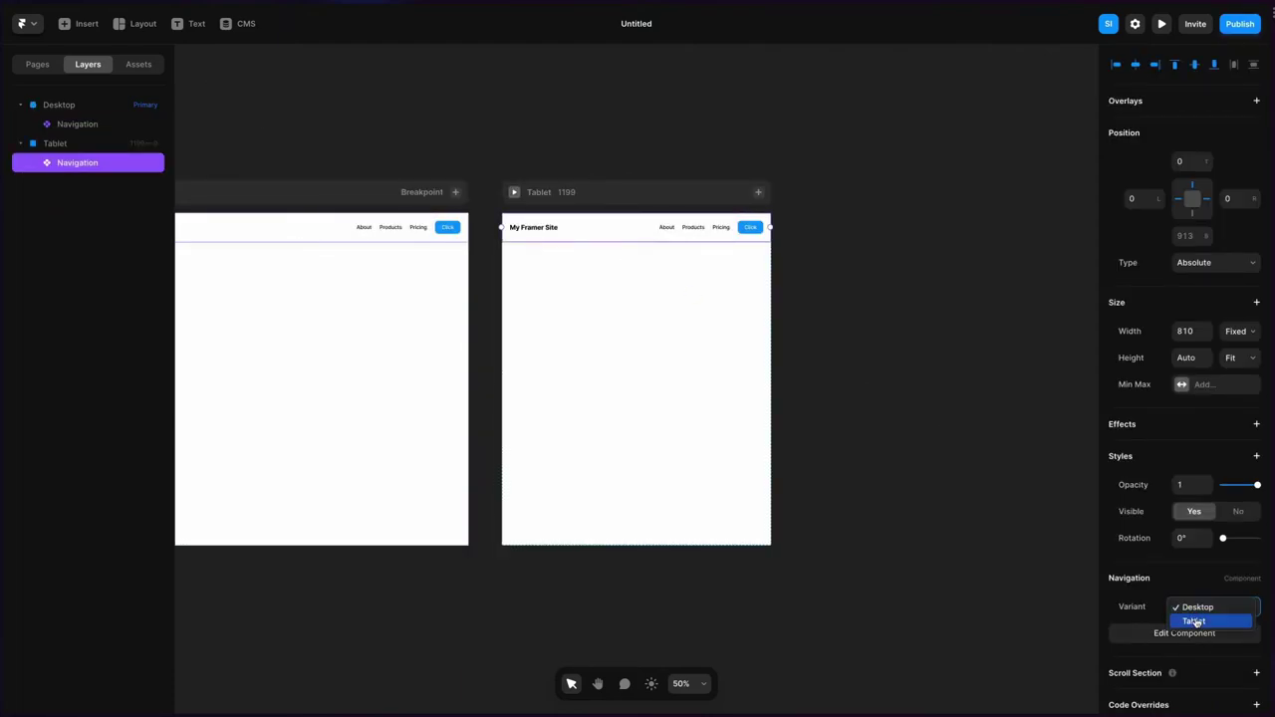
click(1190, 620)
double_click(628, 232)
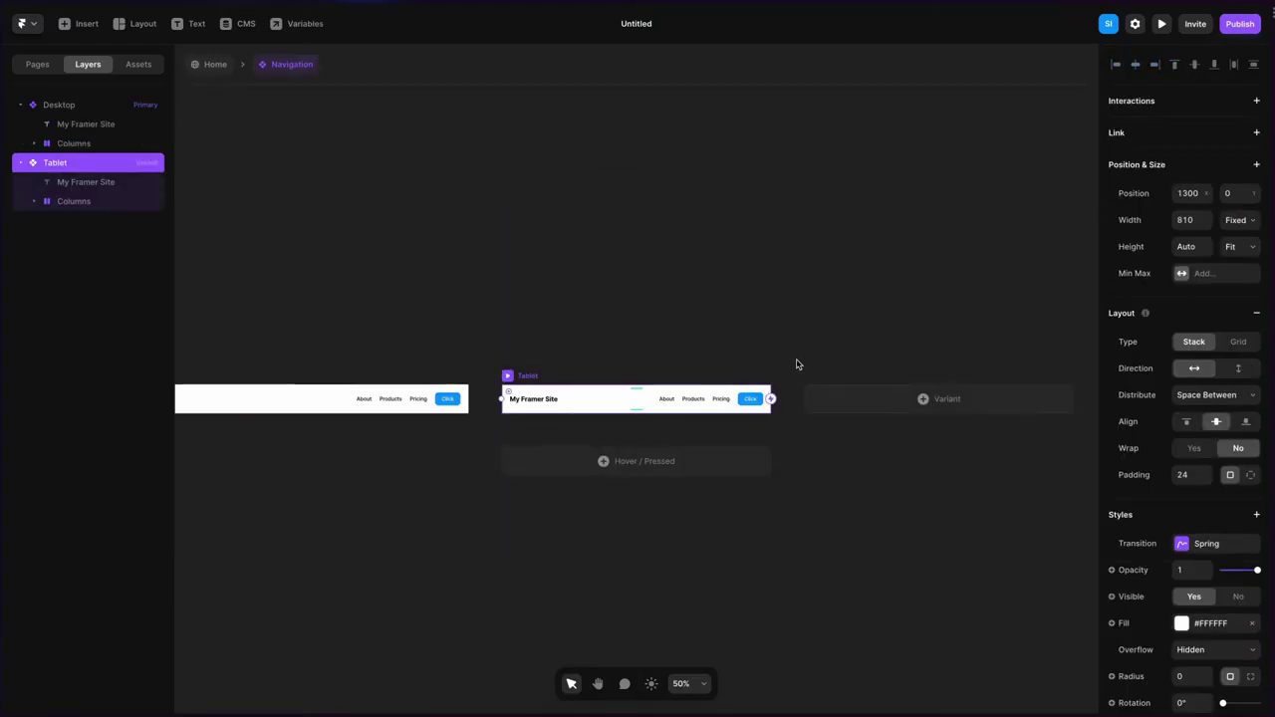
Add a Mobile Open variant stacked vertically with a 390 width
click(833, 398)
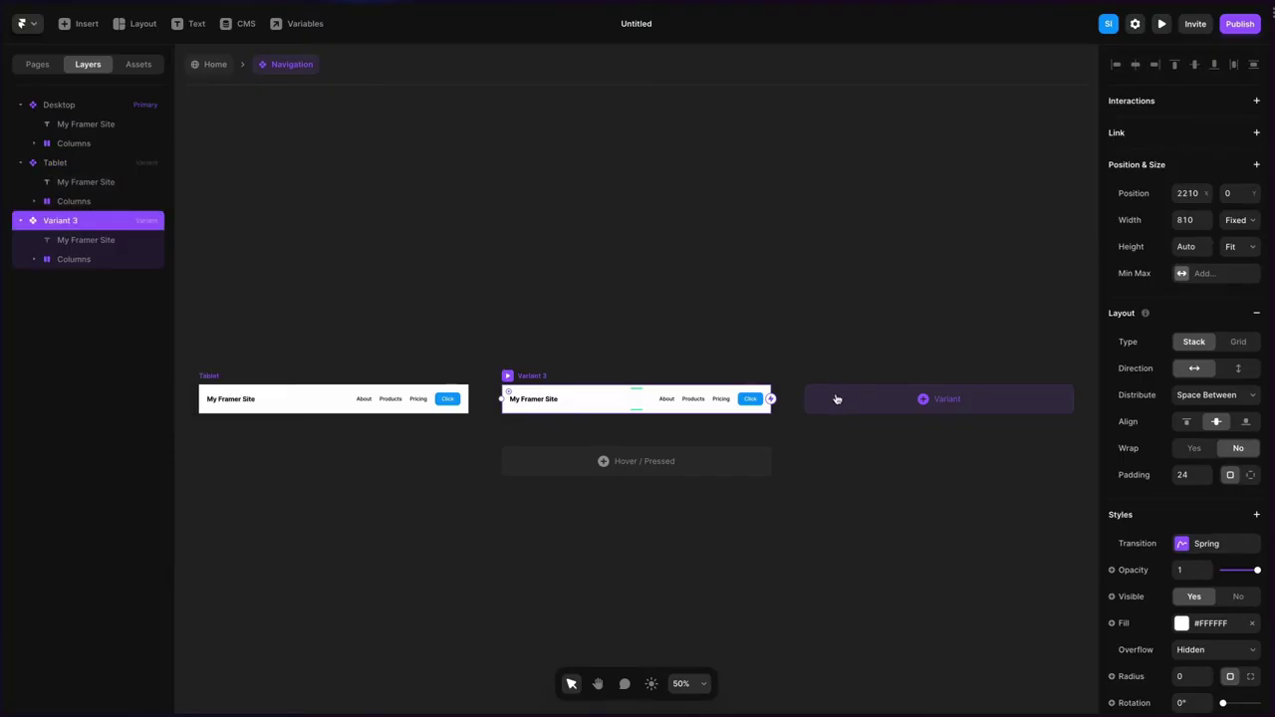
text(Mobi)
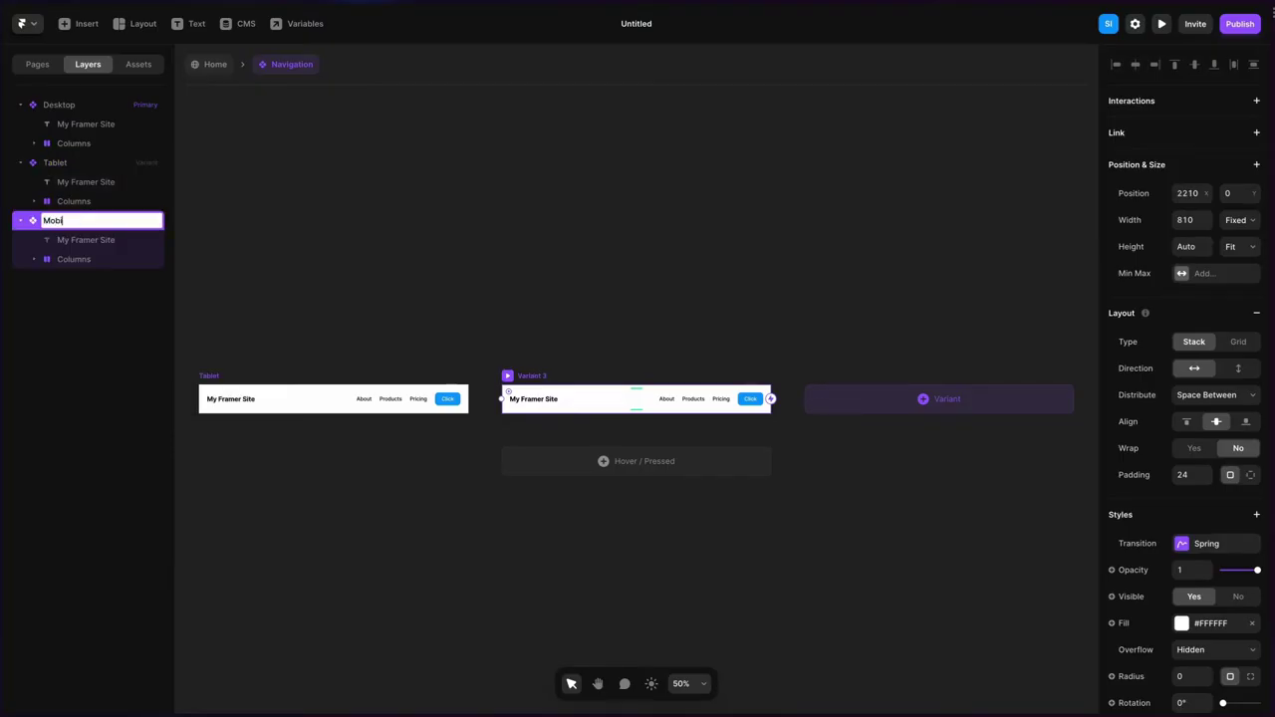
text(le Opemn)
key(BackSpace)
key(BackSpace)
text(n)
key(Return)
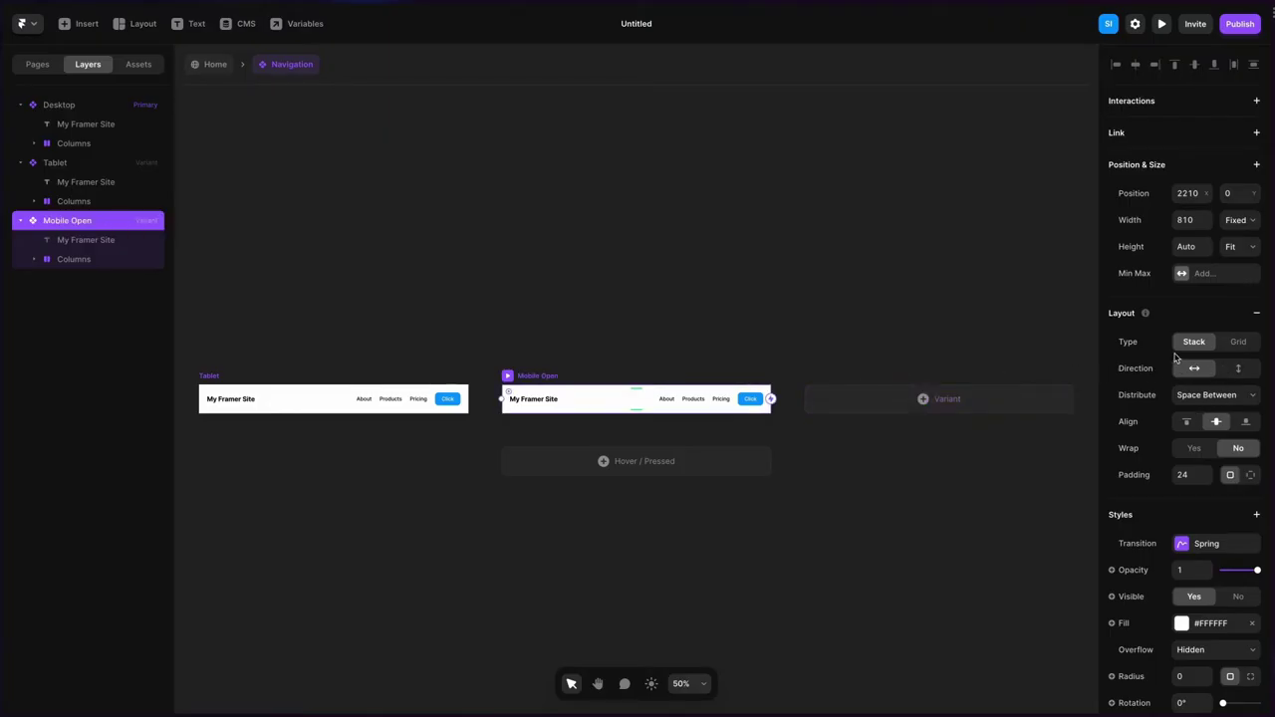
click(1233, 368)
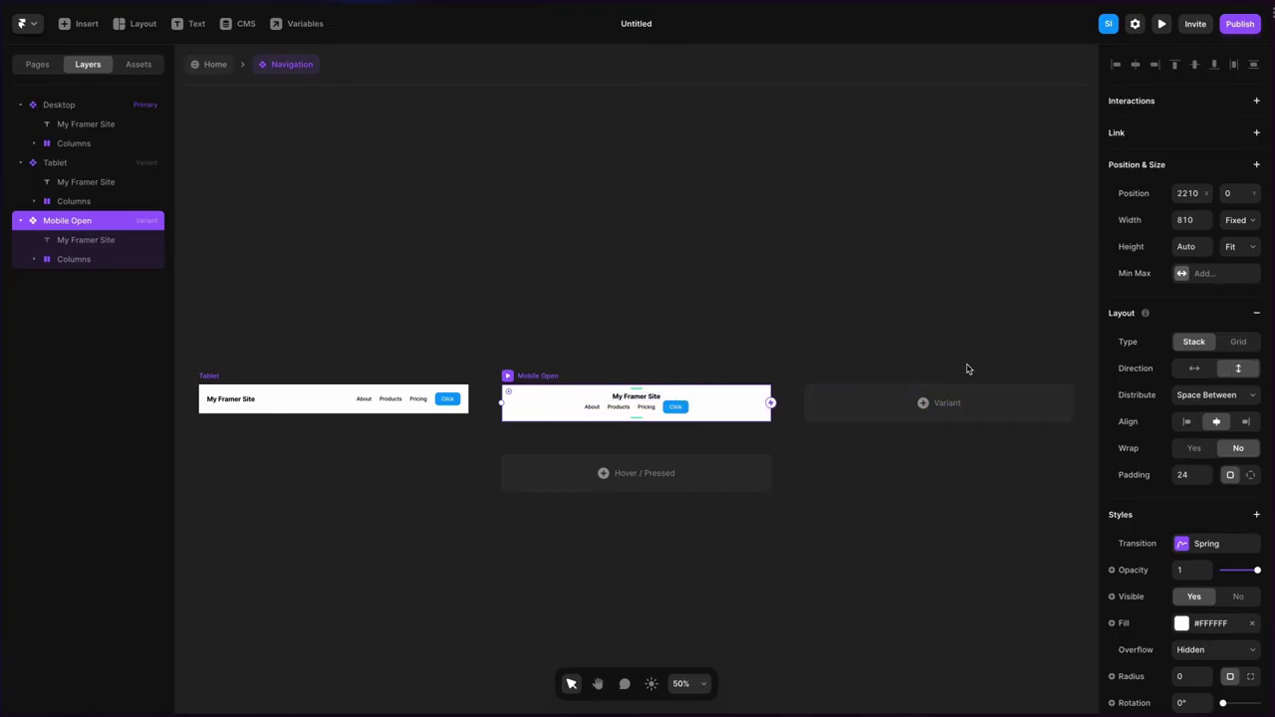
click(1187, 219)
text(390)
Stack the Columns nav links vertically and give them 24 top padding
click(564, 412)
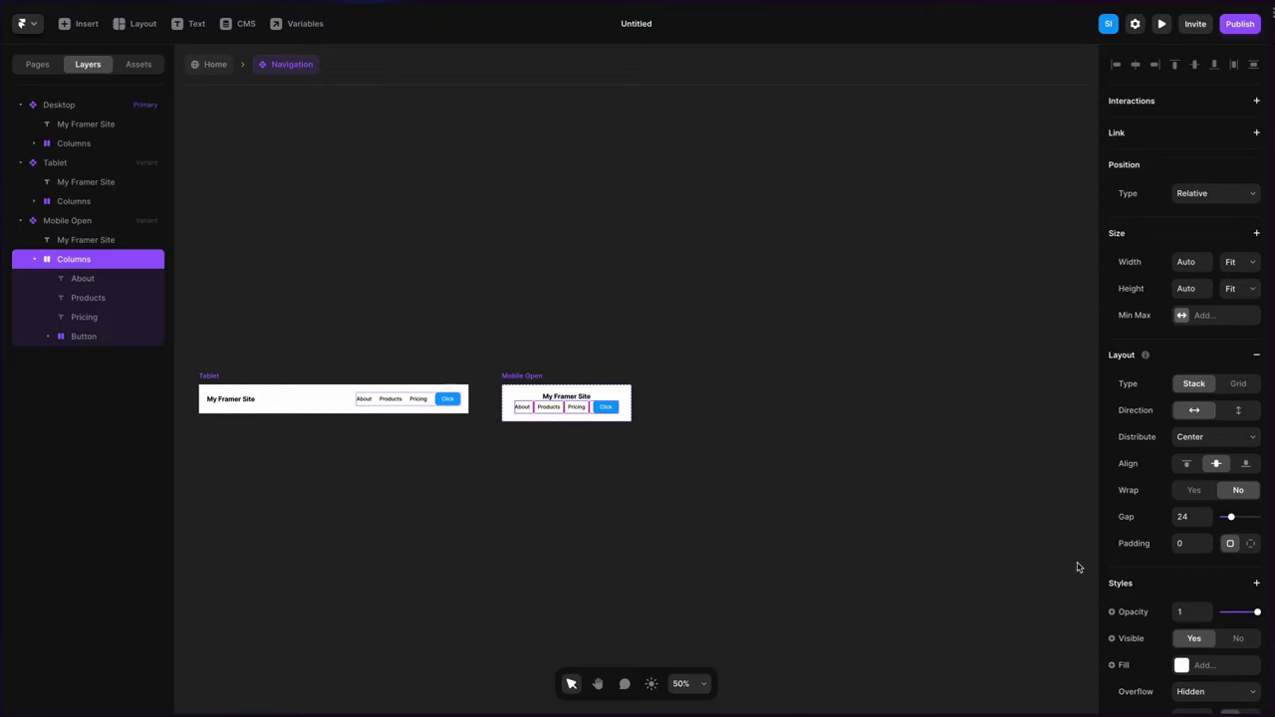
click(1236, 412)
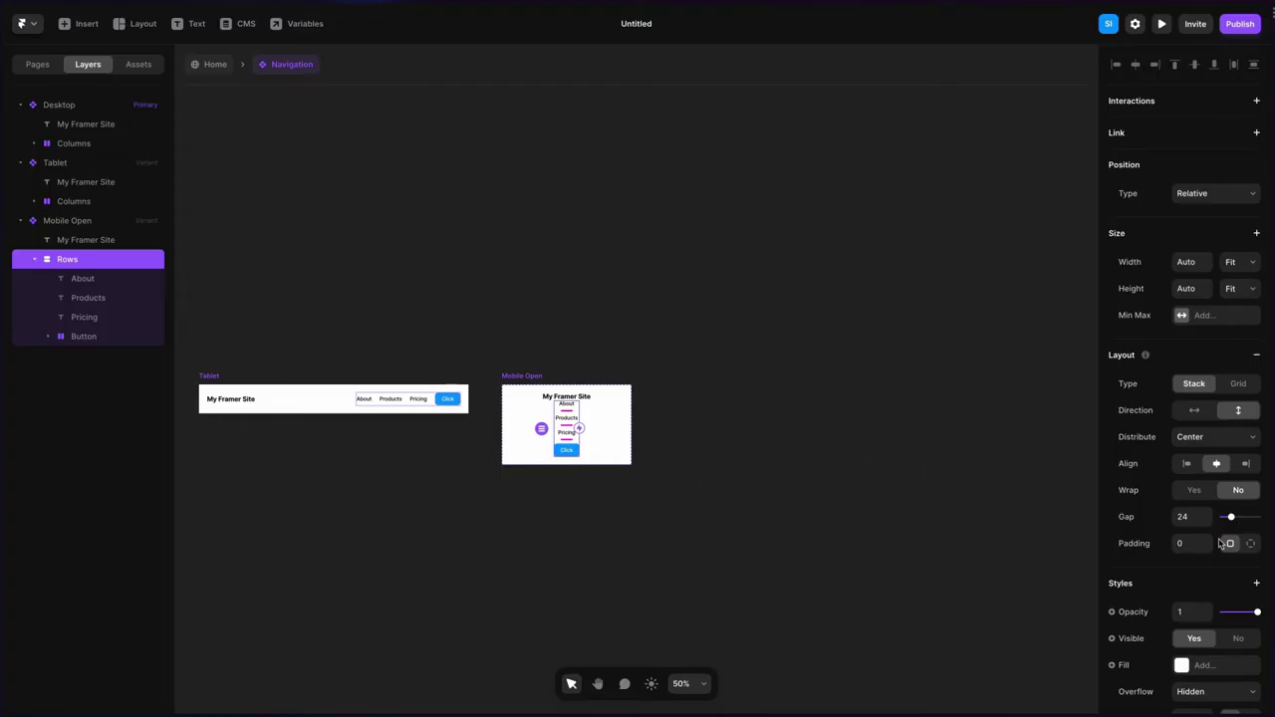
click(1250, 543)
click(1186, 571)
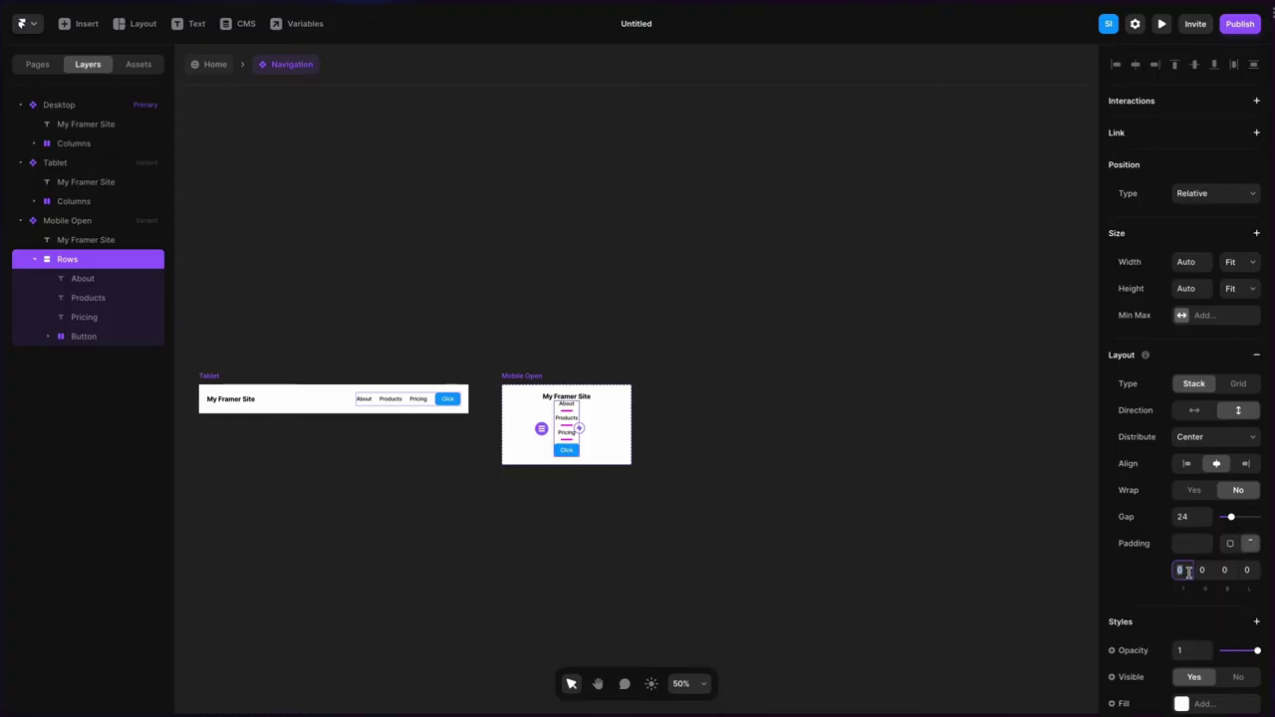
text(24)
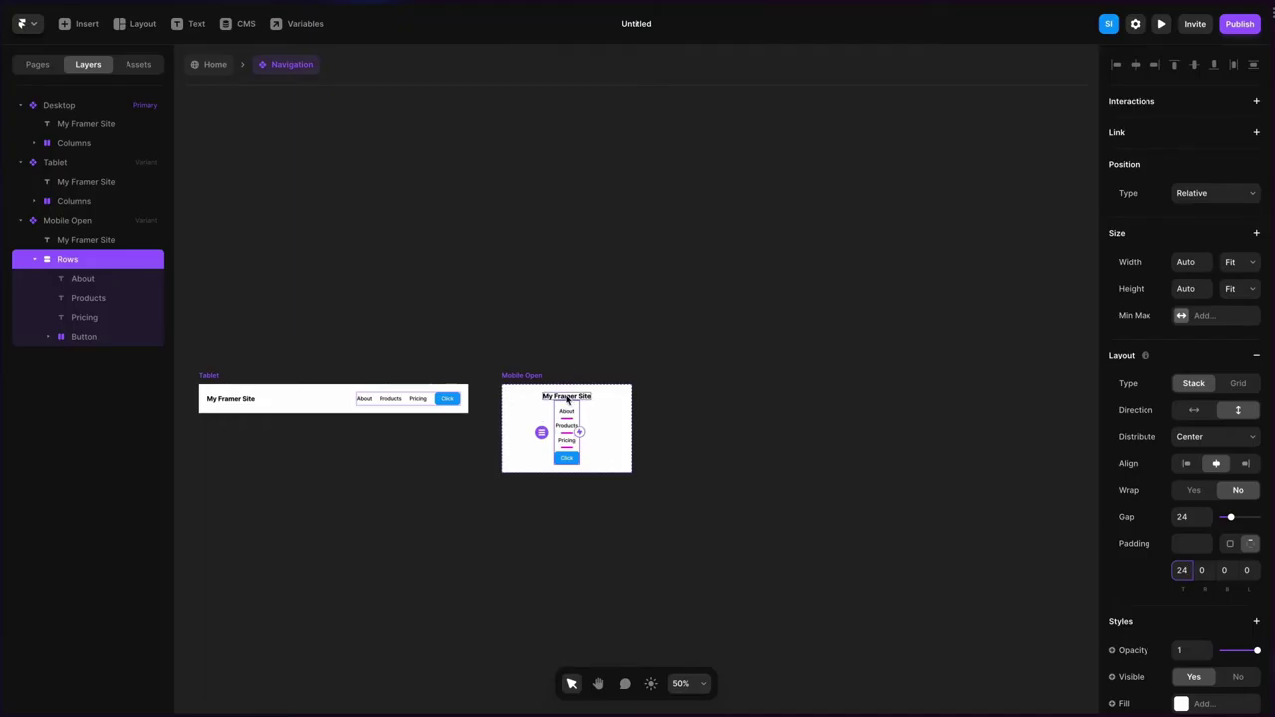
Insert a Feather icon on the canvas and set its width to 32
click(663, 339)
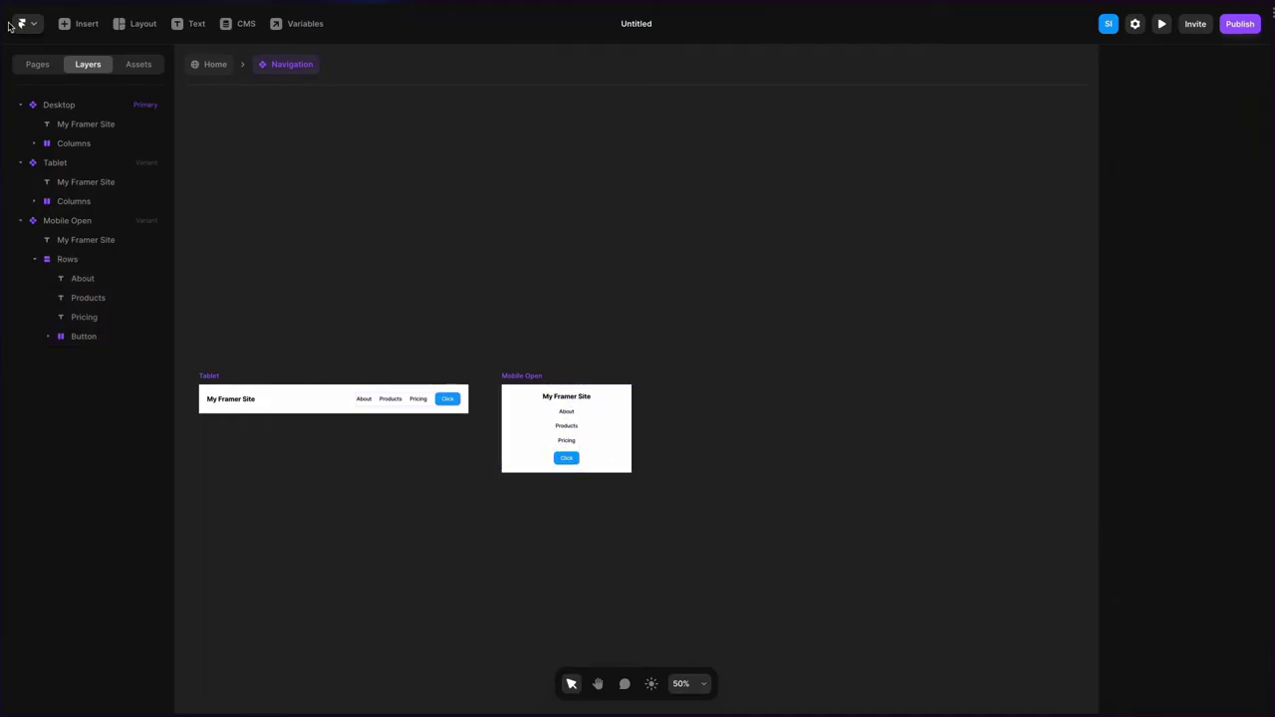
click(84, 25)
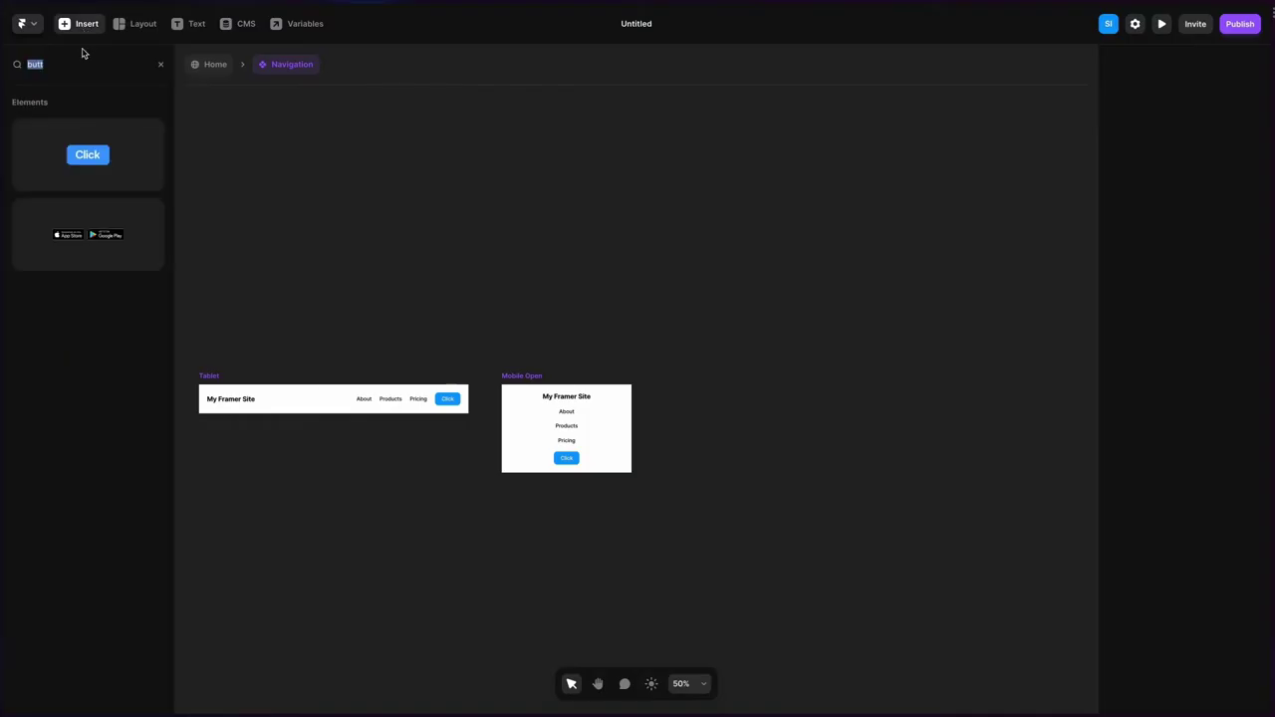
text(icon)
drag(79, 144, 732, 329)
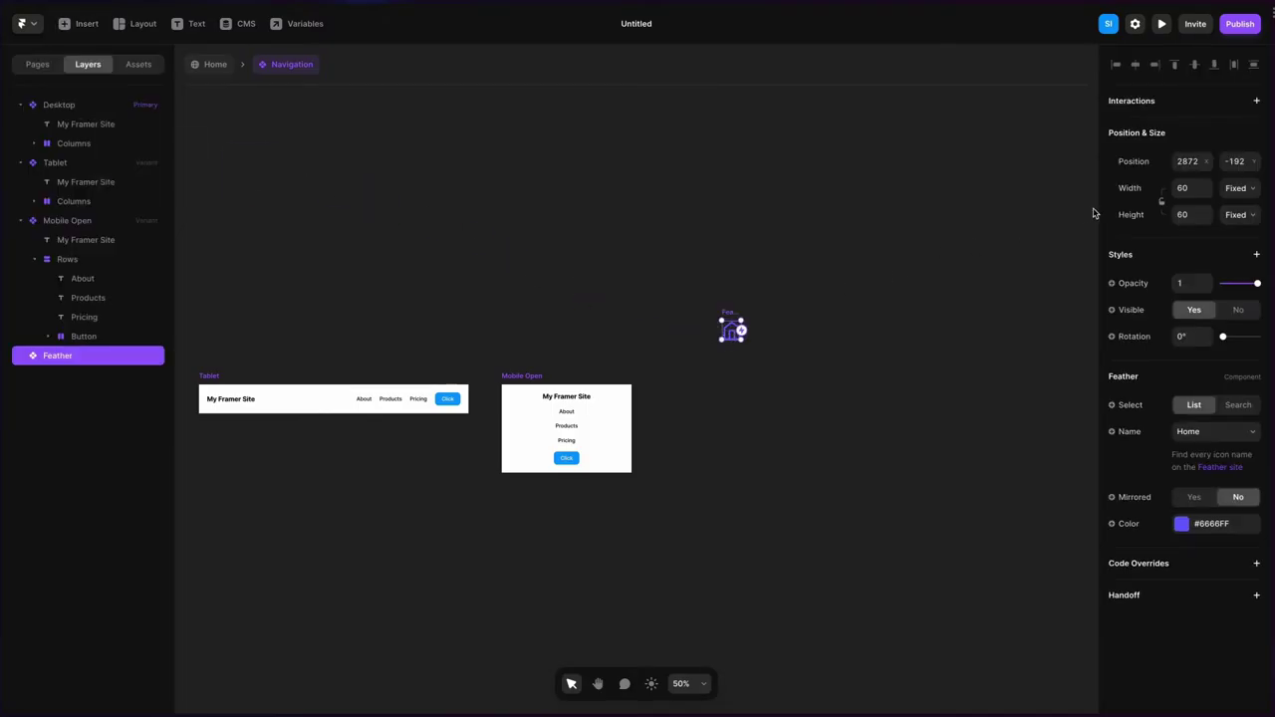
click(1194, 189)
text(32)
key(Tab)
key(Tab)
Colour the icon black and move it into Mobile Open above the title
click(1181, 523)
drag(1014, 548, 926, 580)
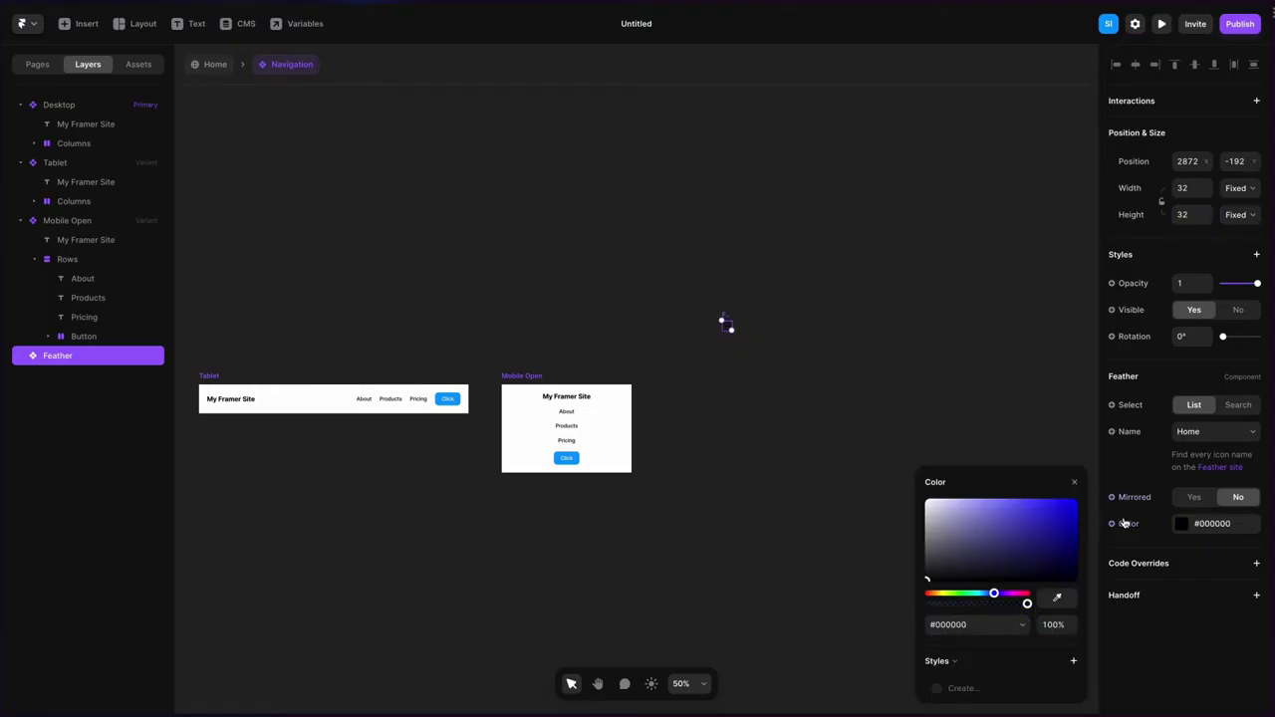
key(shift+0)
drag(730, 276, 546, 379)
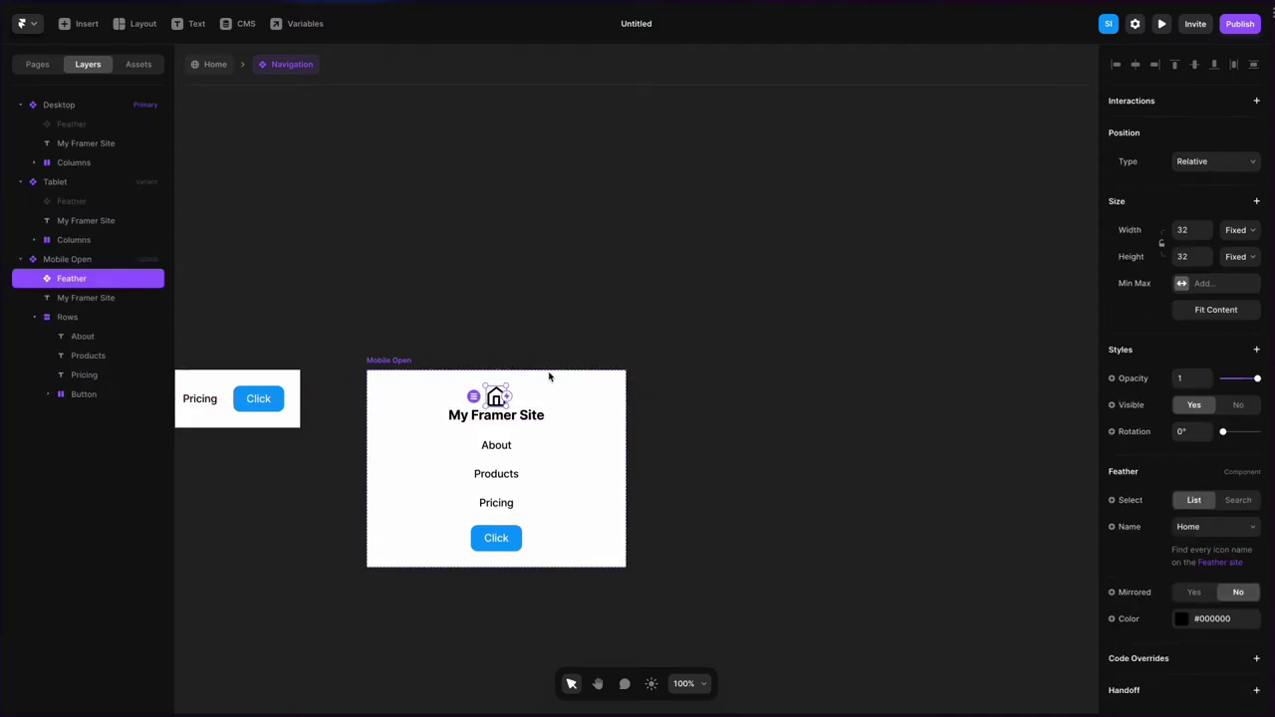
Change the Feather icon's name to X
click(1200, 526)
scroll(1205, 525, down, 14)
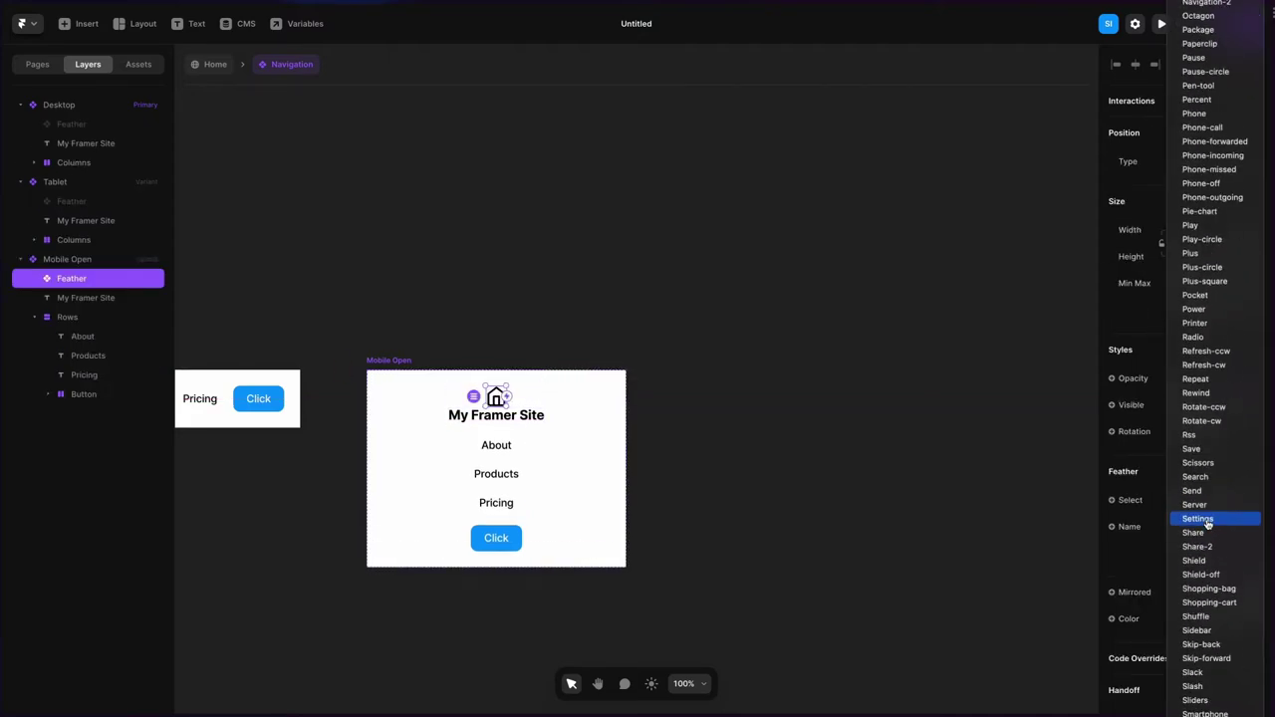
scroll(1208, 525, down, 10)
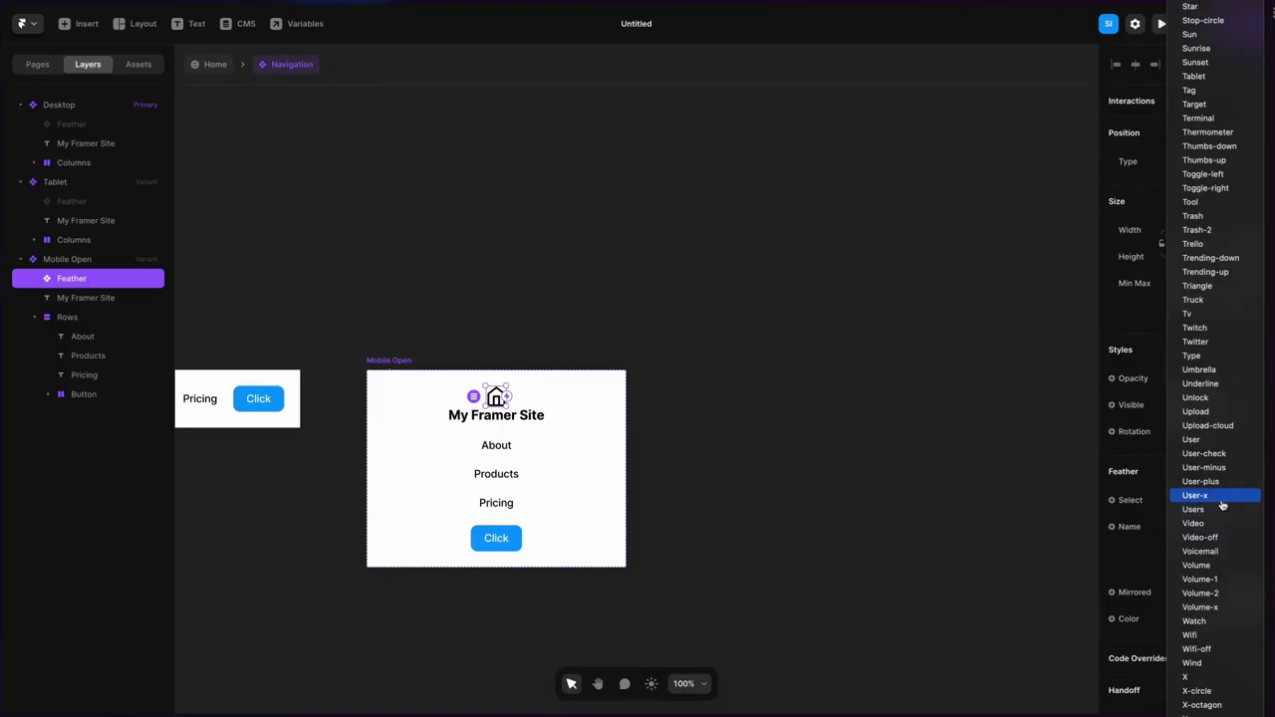
click(1213, 680)
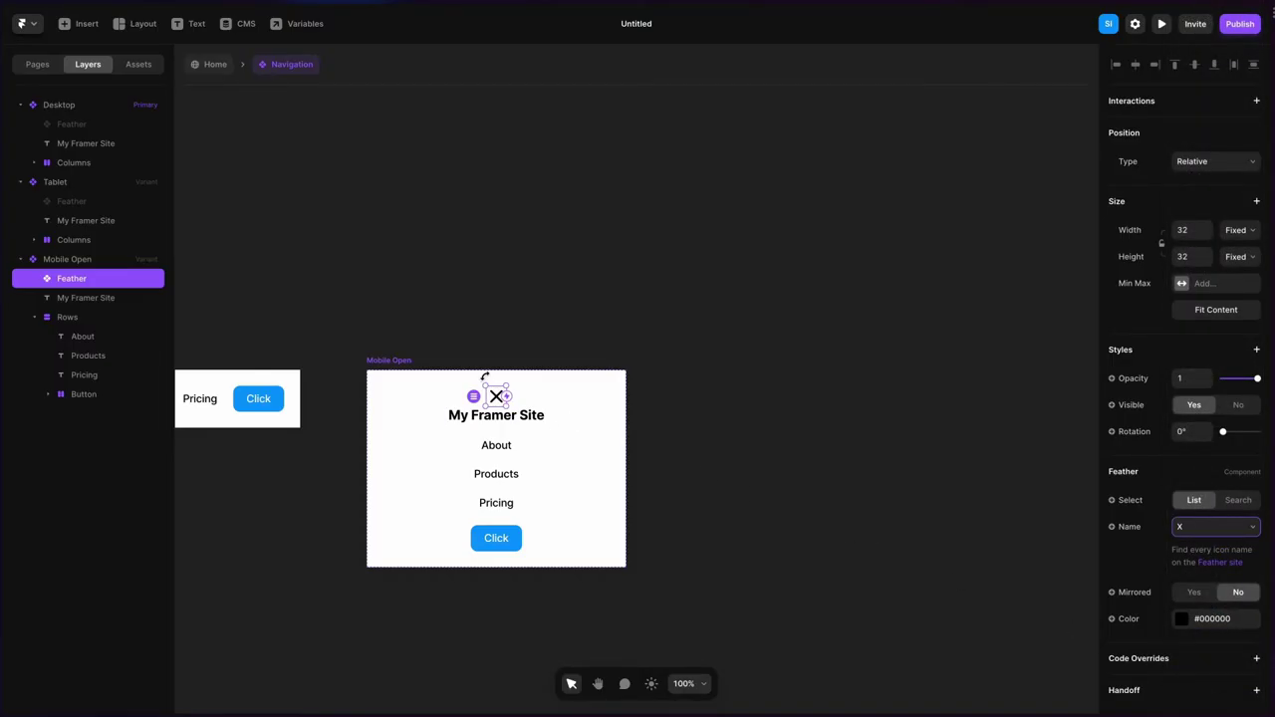
Wrap the X icon and site title in a horizontal stack distributed Space Between
click(529, 423)
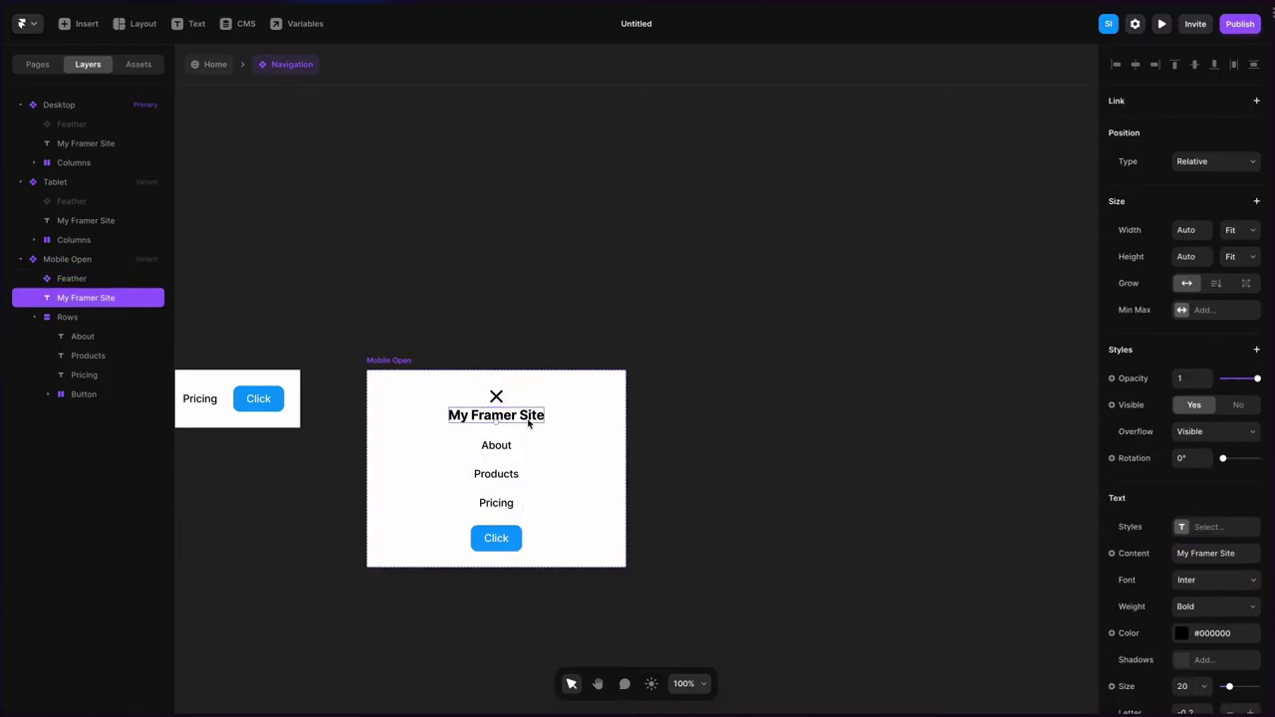
shift+click(496, 398)
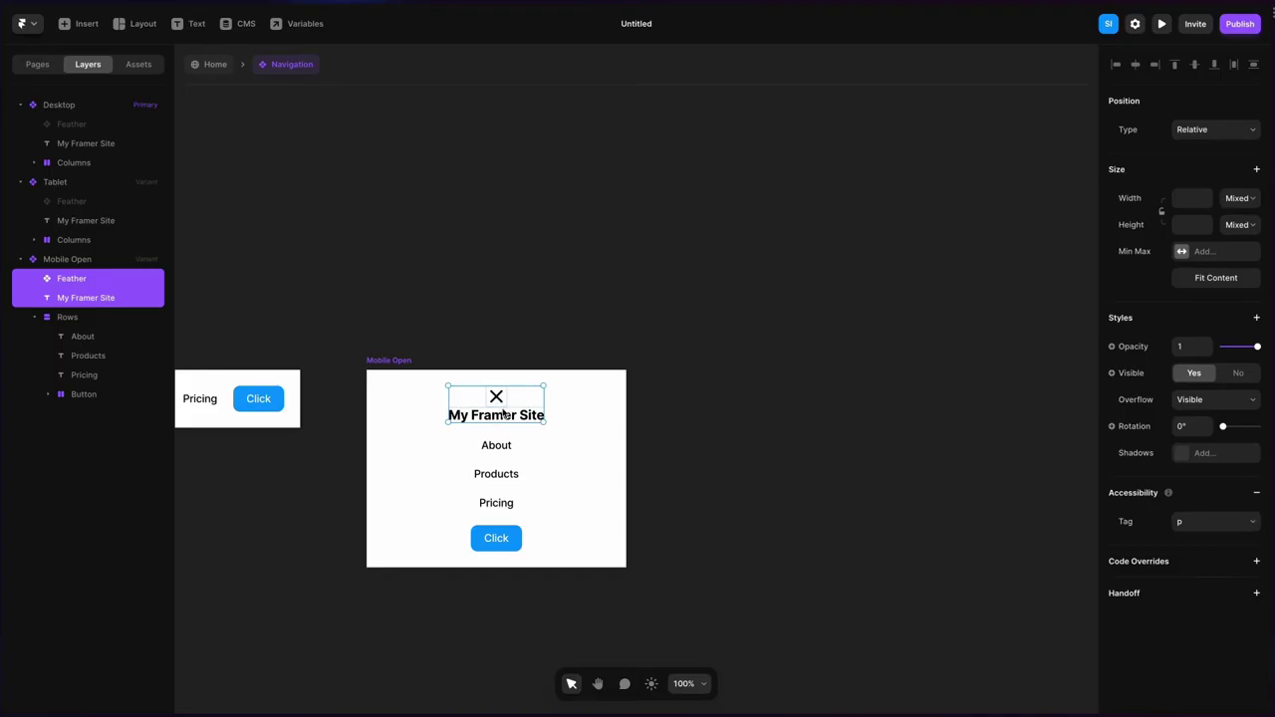
right_click(529, 400)
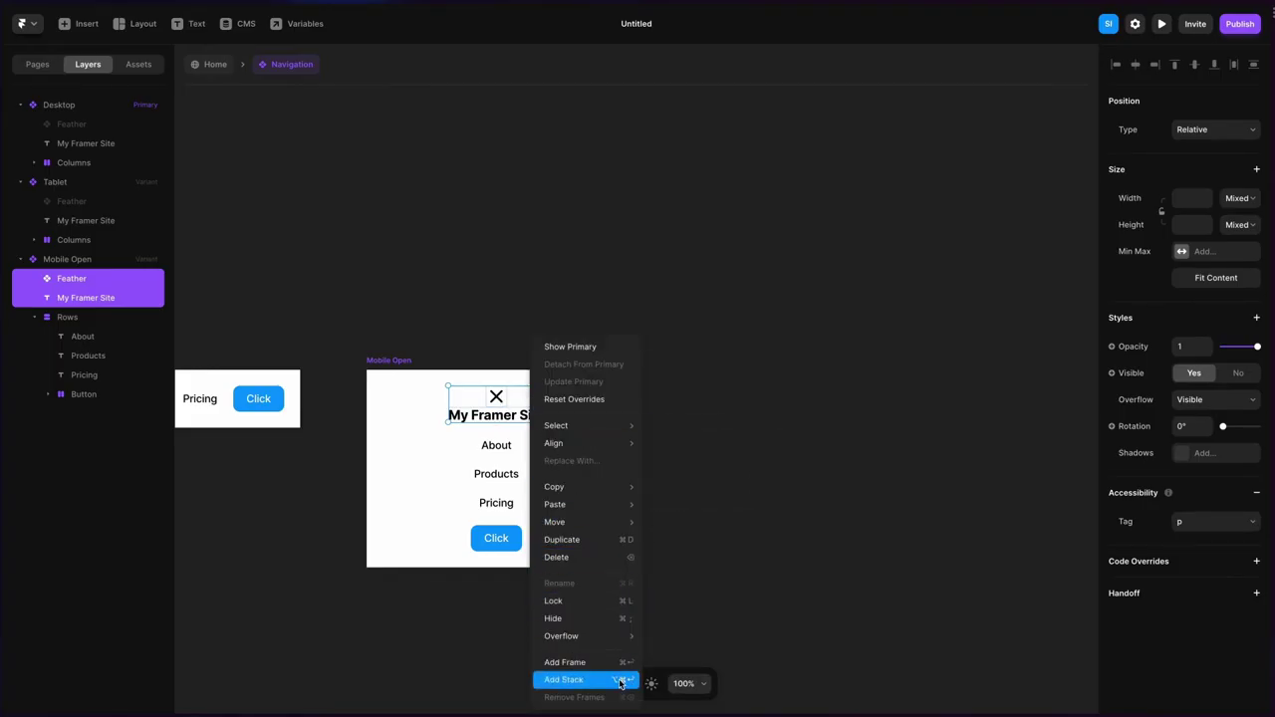
click(564, 680)
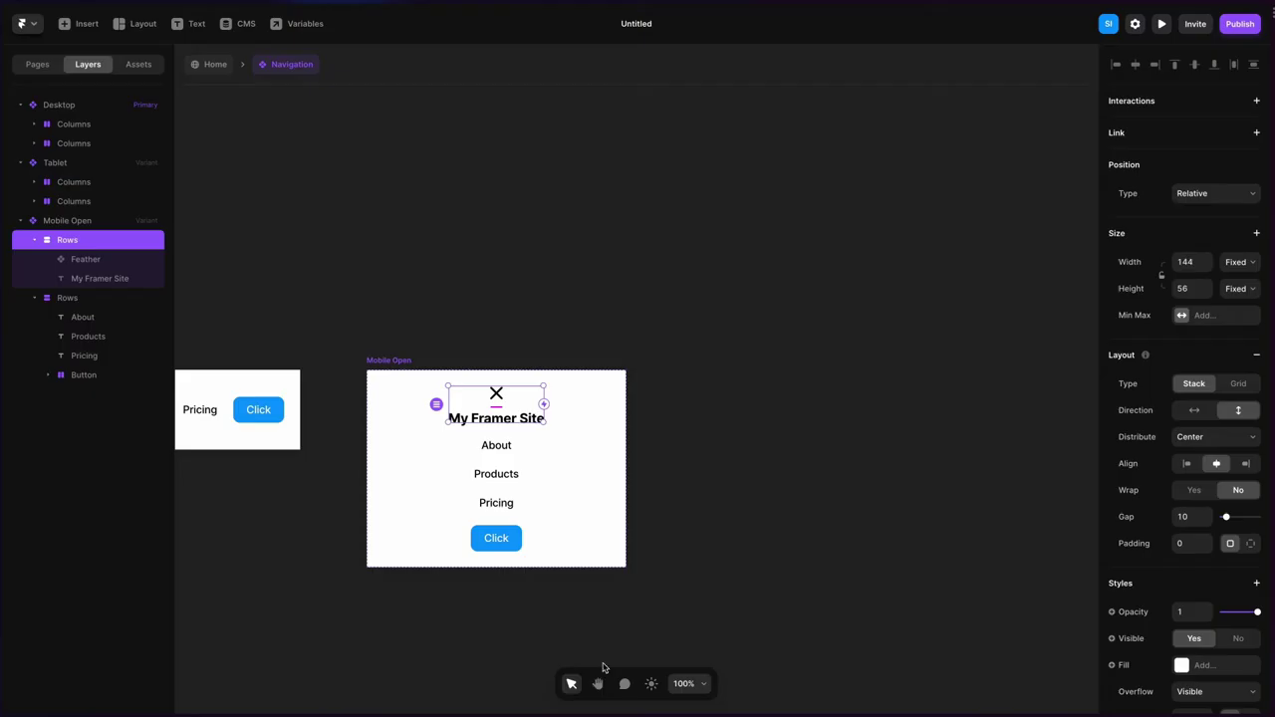
click(1195, 410)
click(1207, 438)
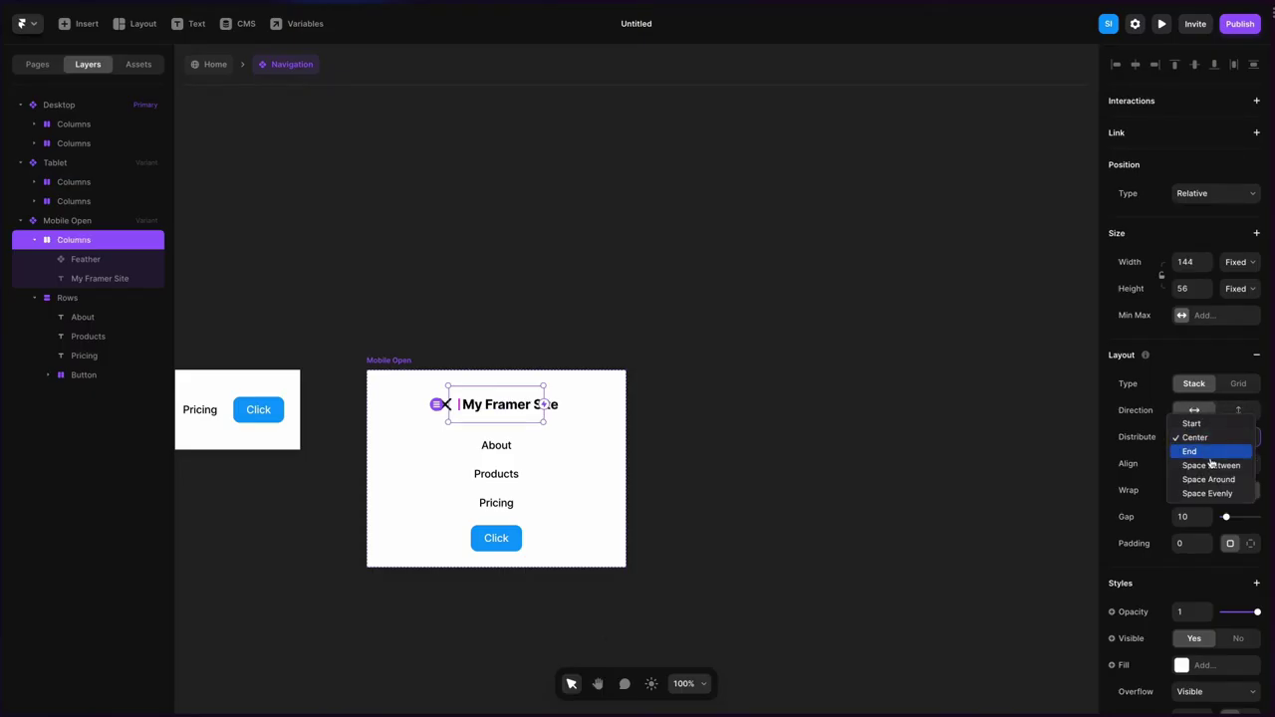
click(1211, 464)
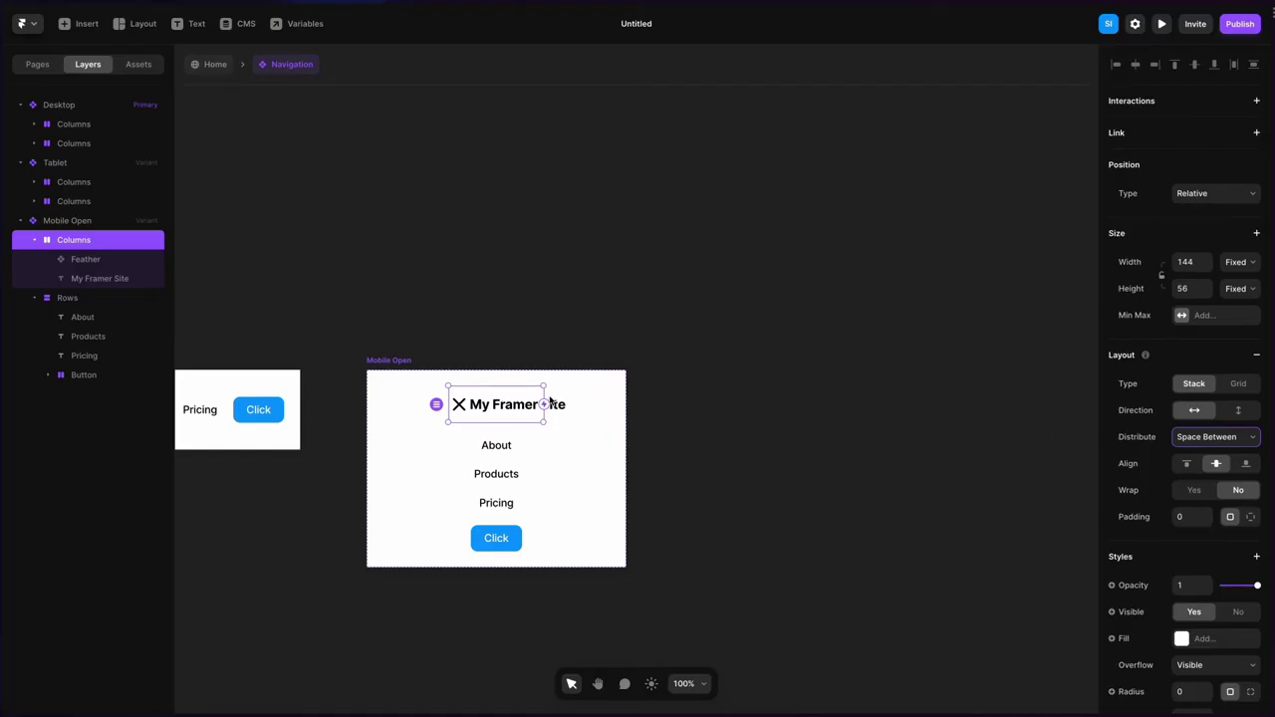
Set the title row's width to Fill with Space Between distribution
click(1238, 263)
click(1242, 306)
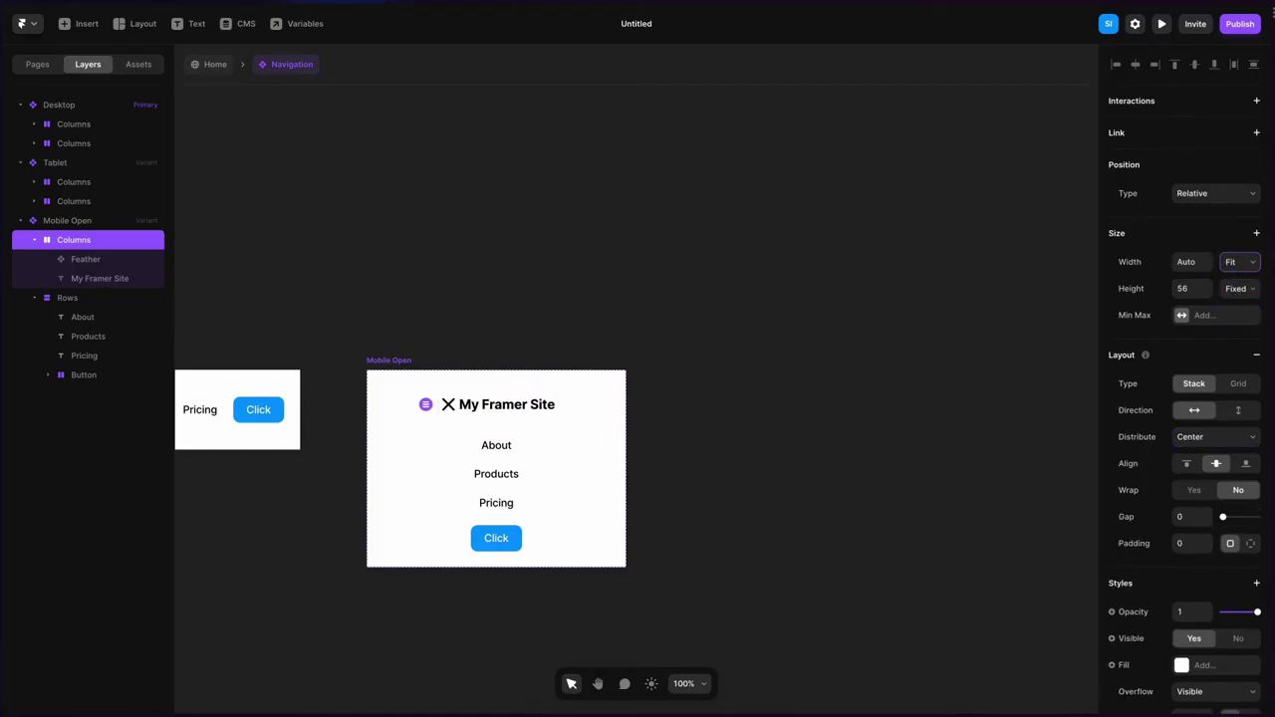
click(1238, 289)
click(1242, 333)
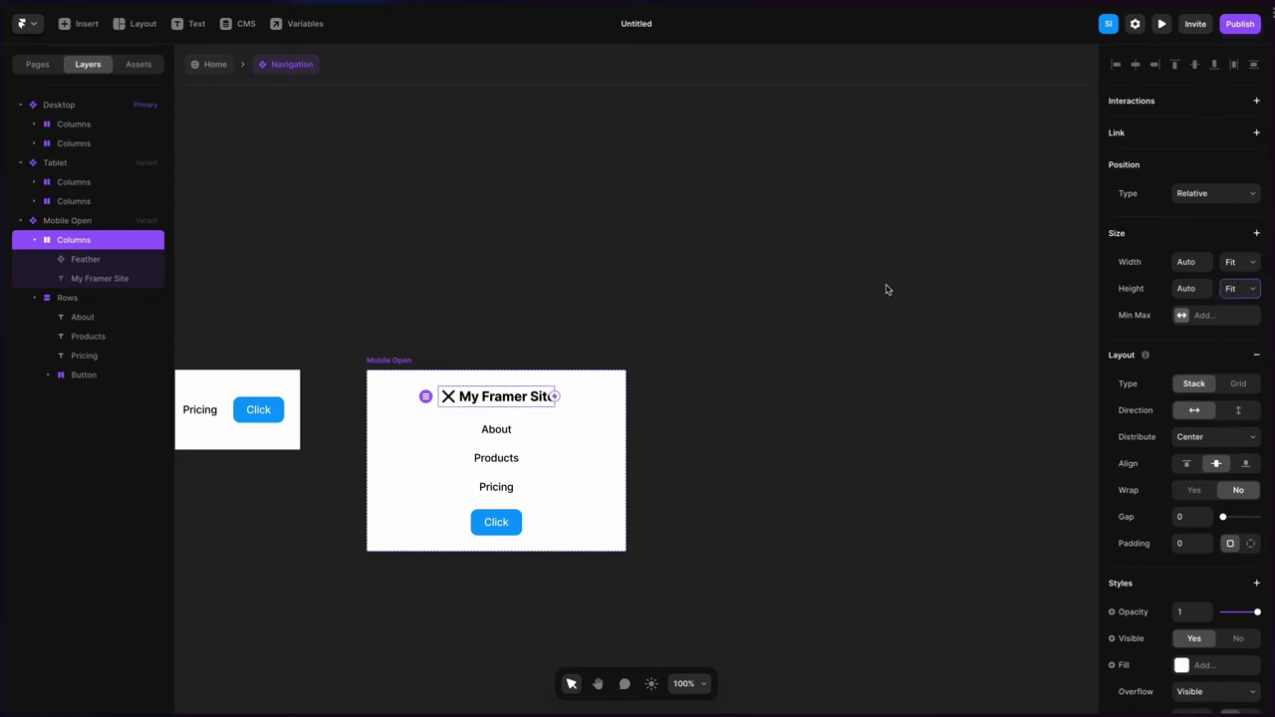
click(1233, 263)
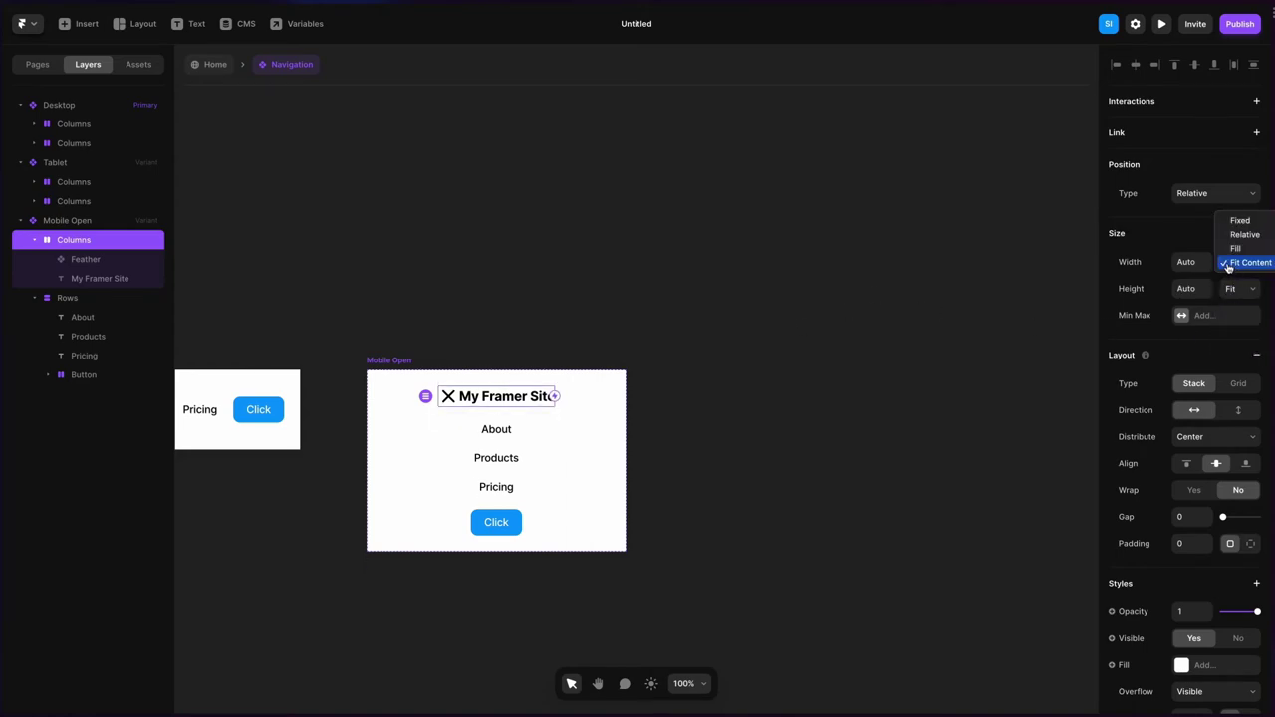
click(1234, 248)
click(1208, 436)
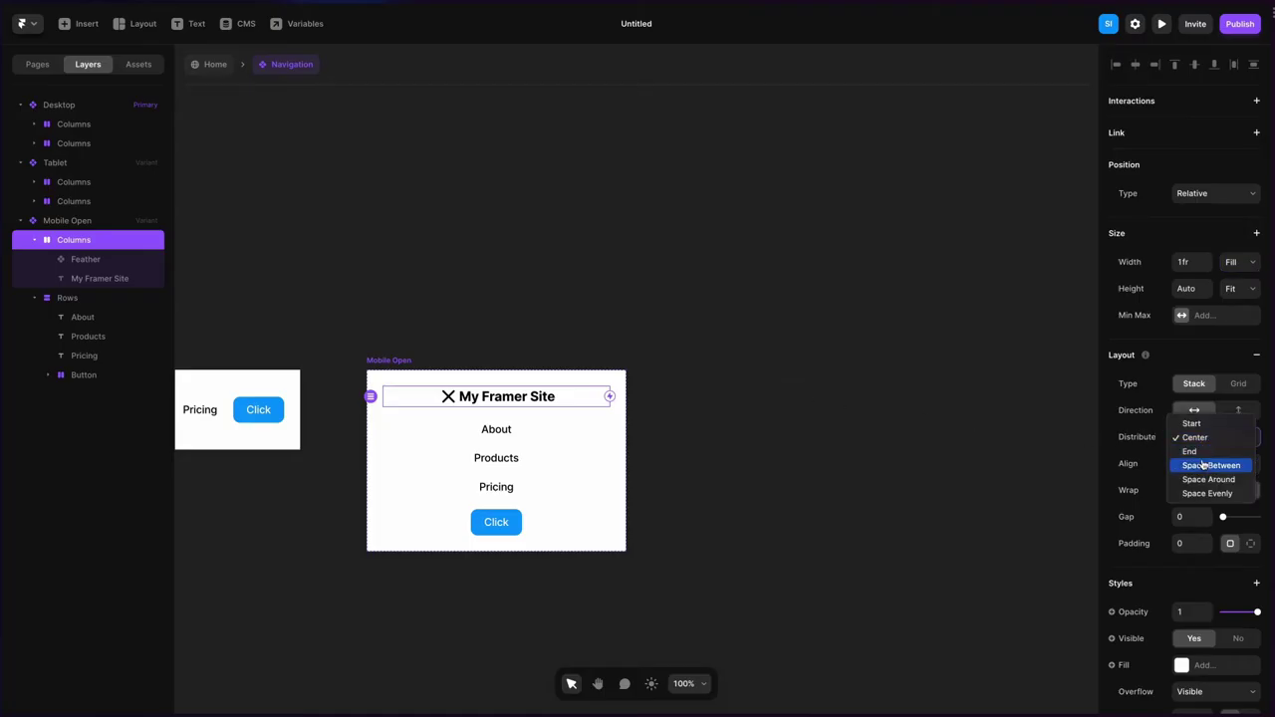
click(1198, 461)
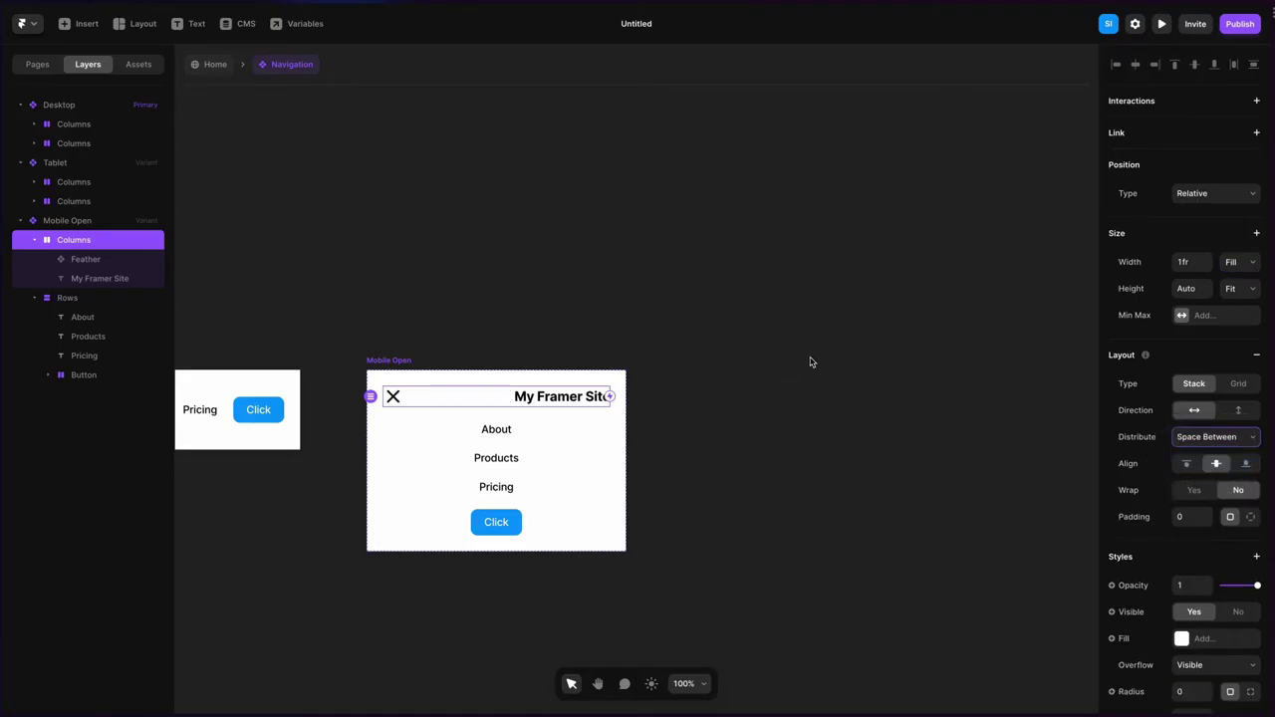
Move the site title before the X icon and set the Click button's width to Fill
click(581, 400)
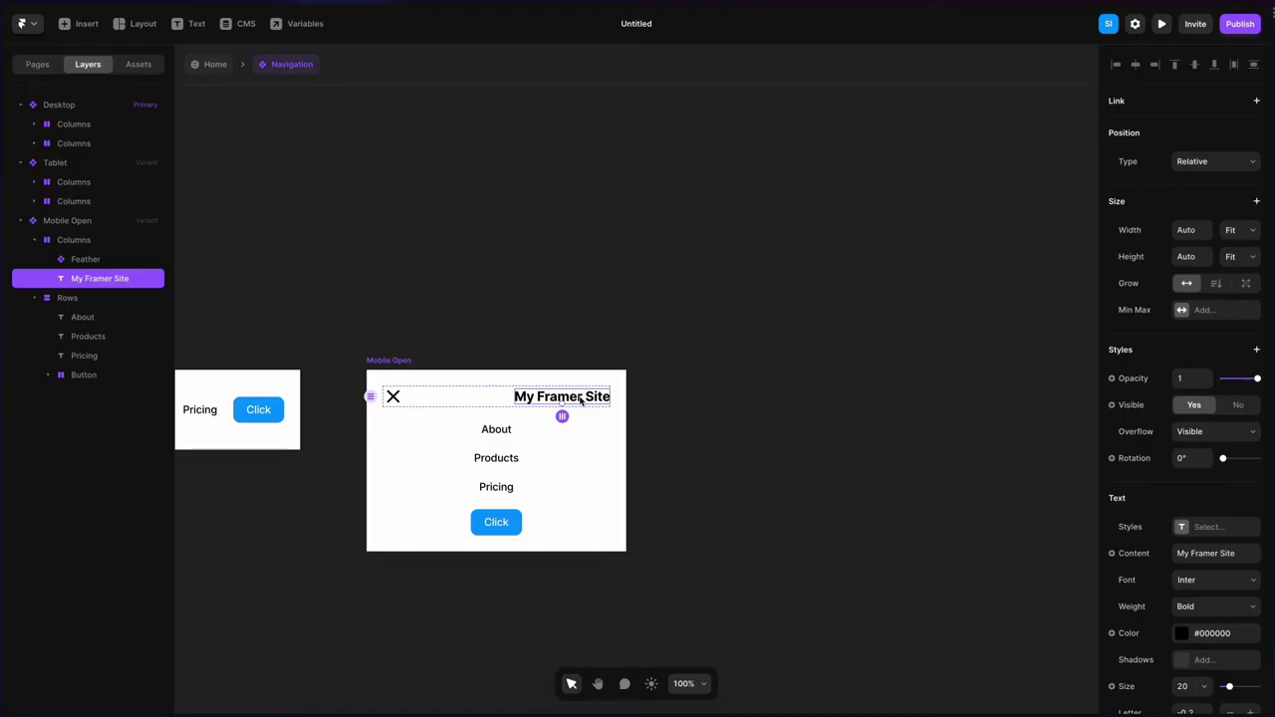
key(ctrl+])
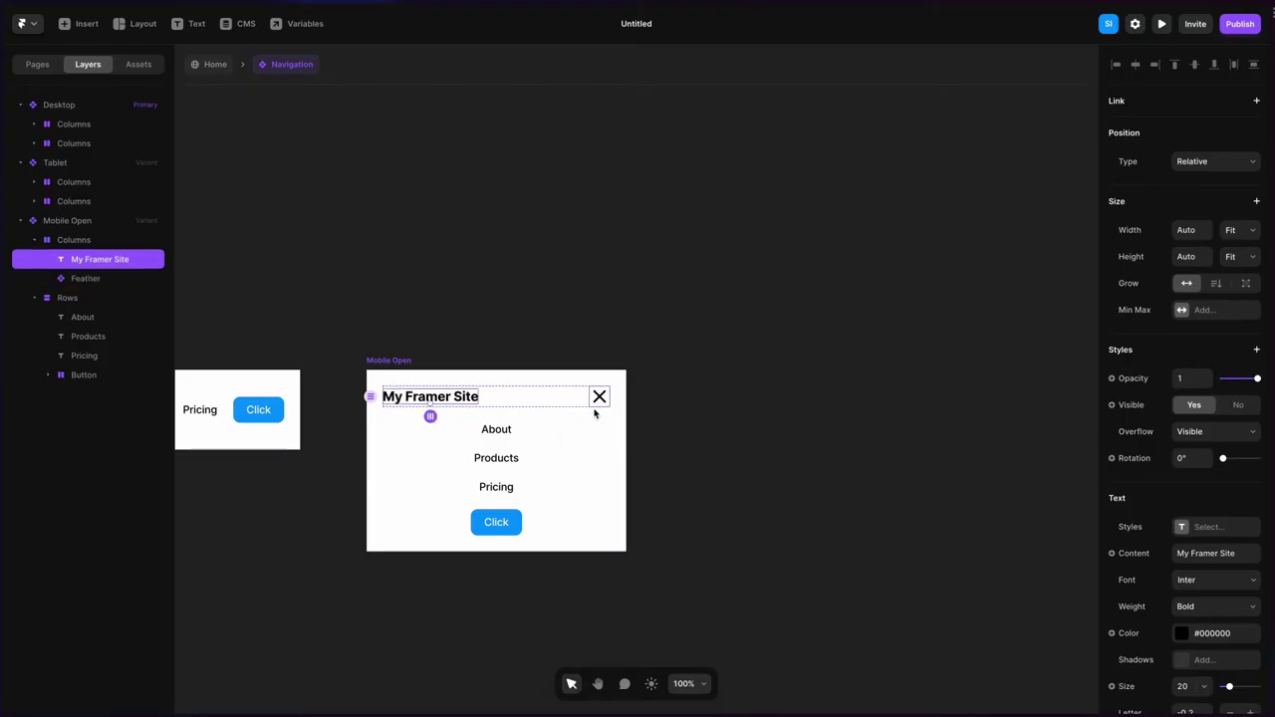
click(516, 522)
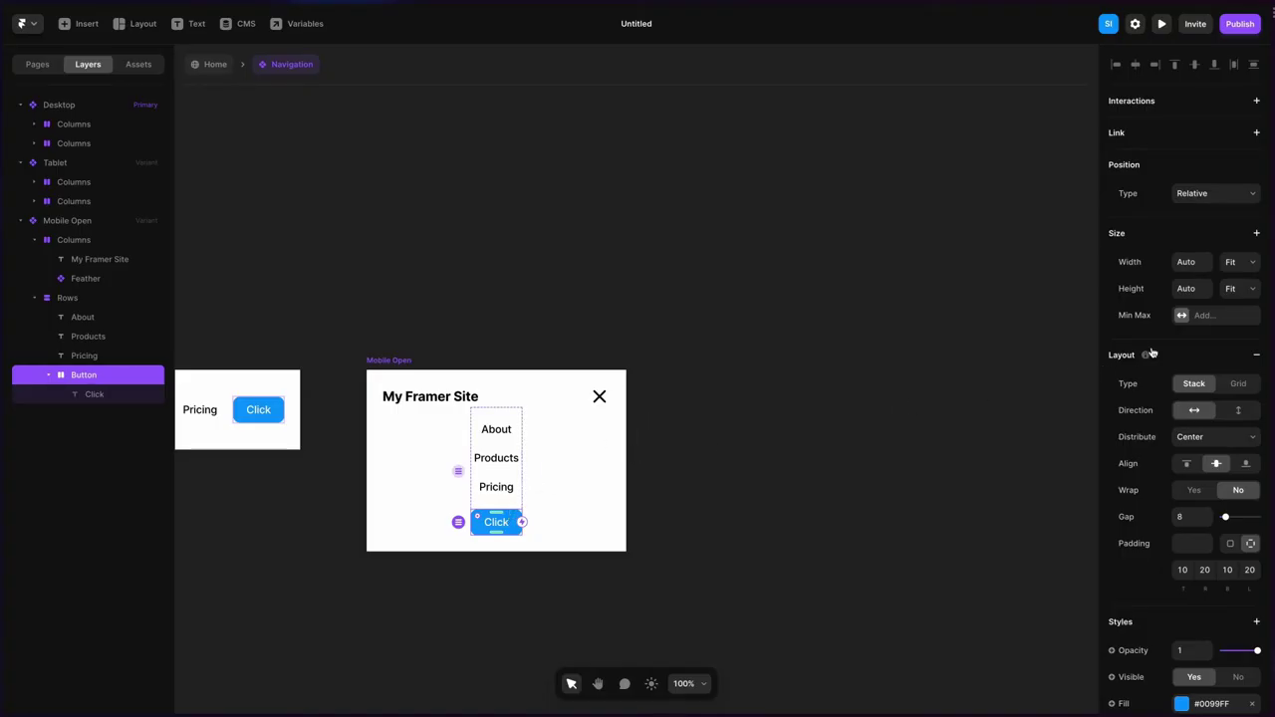
click(1233, 264)
click(1235, 248)
Set the Rows stack of menu links to Fill width
click(511, 420)
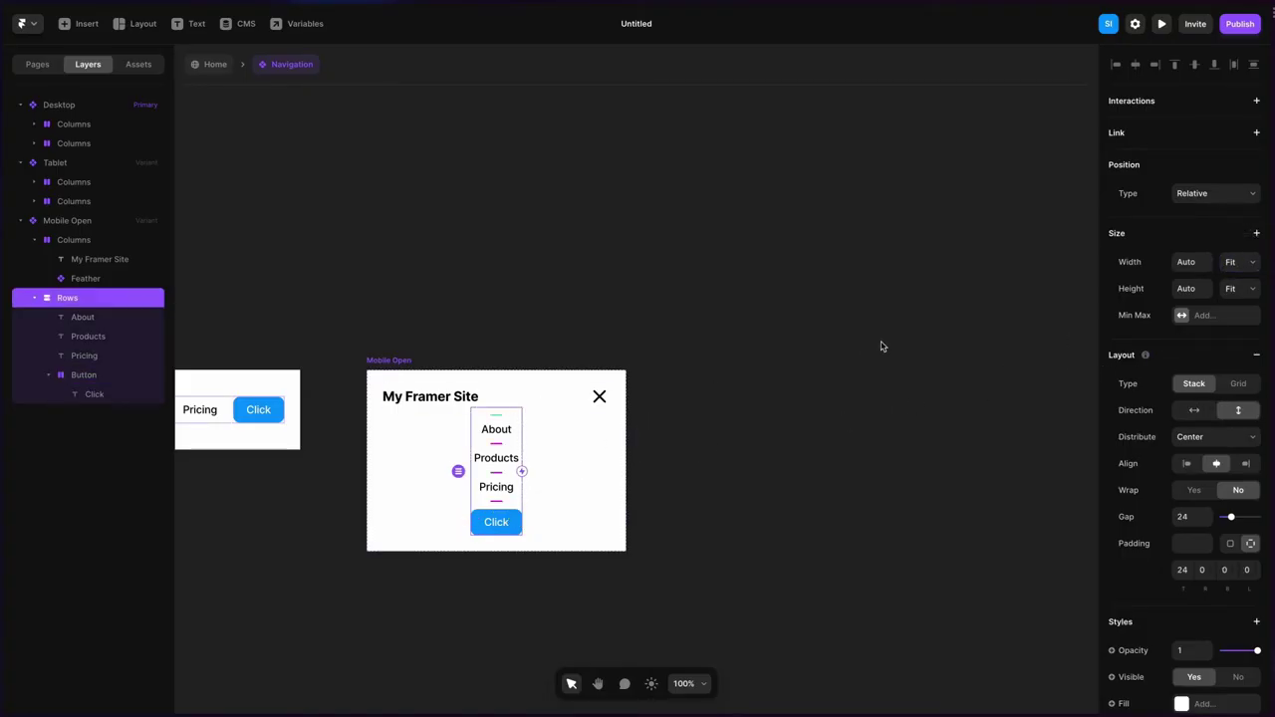
click(1233, 263)
click(1235, 248)
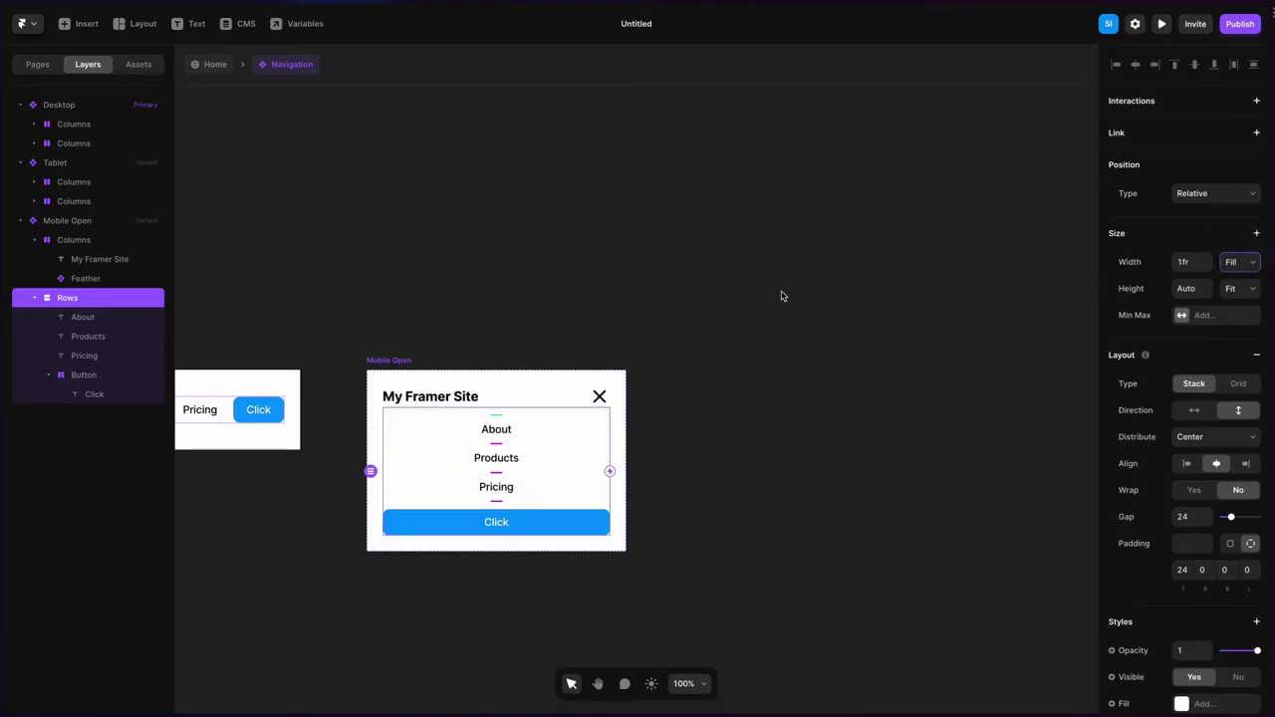
click(734, 475)
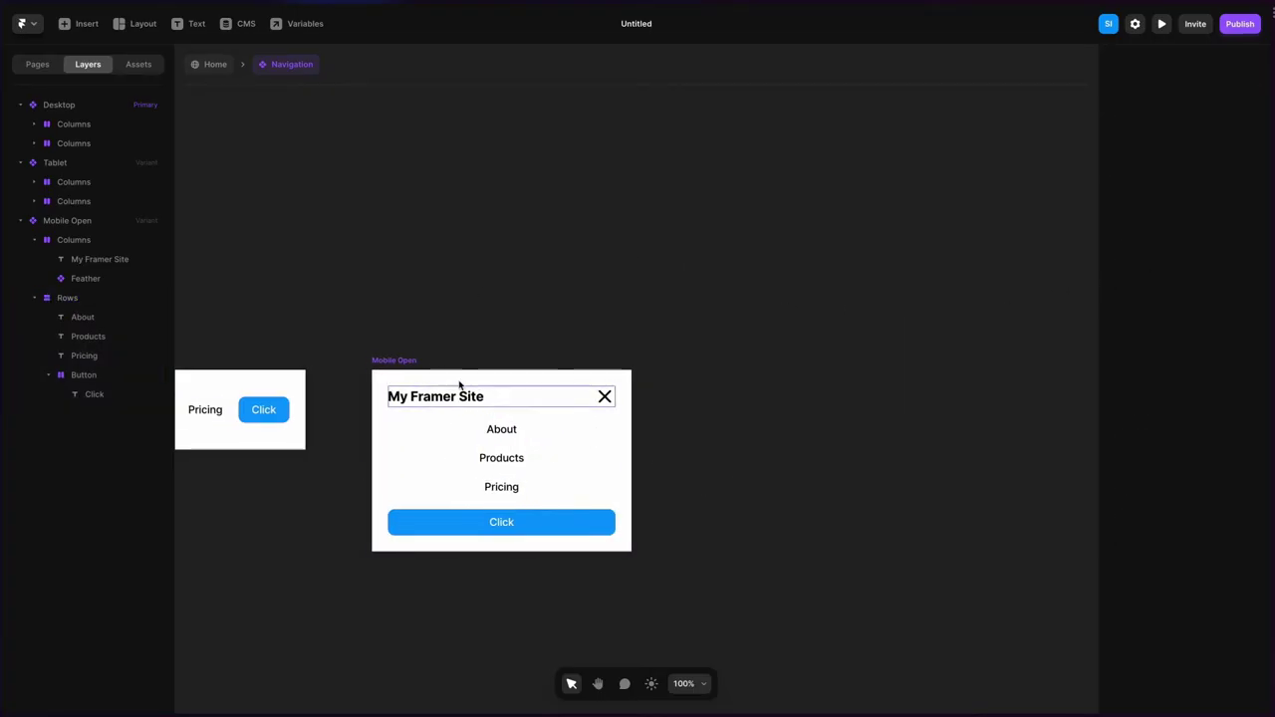
click(390, 359)
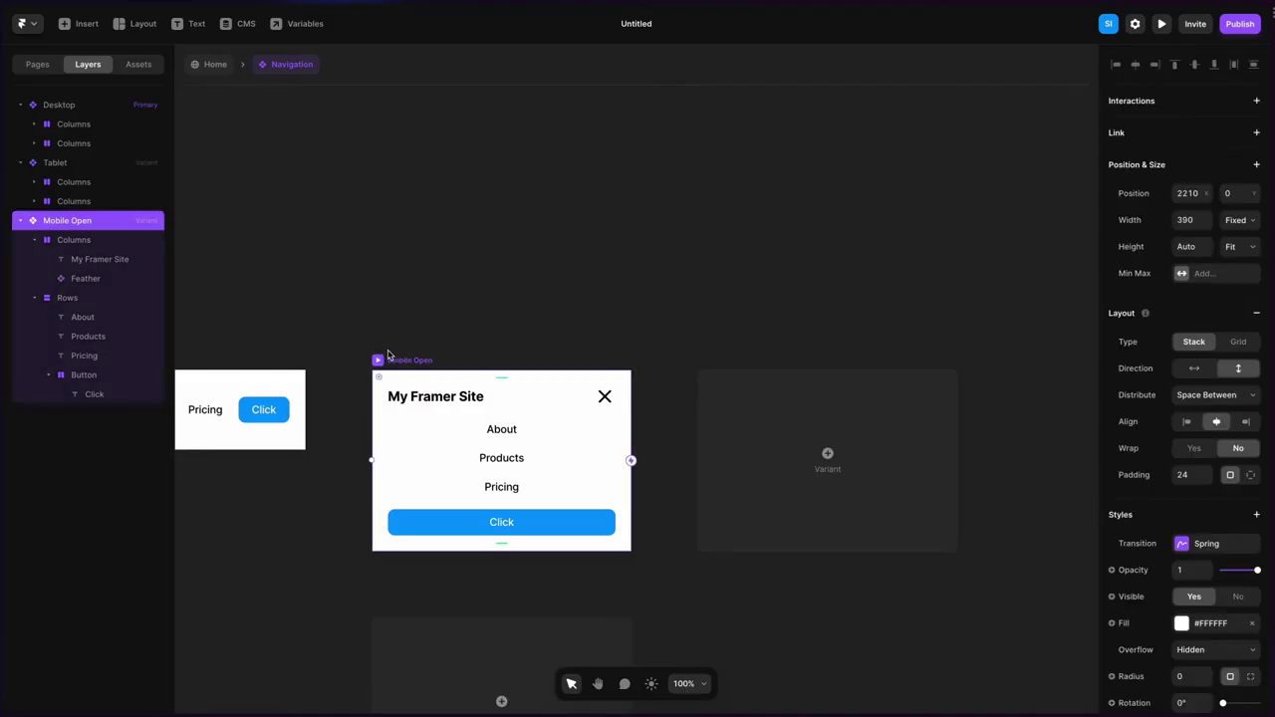
Add Variant 4 from Mobile Open and hide its links and button at 0 opacity
click(782, 440)
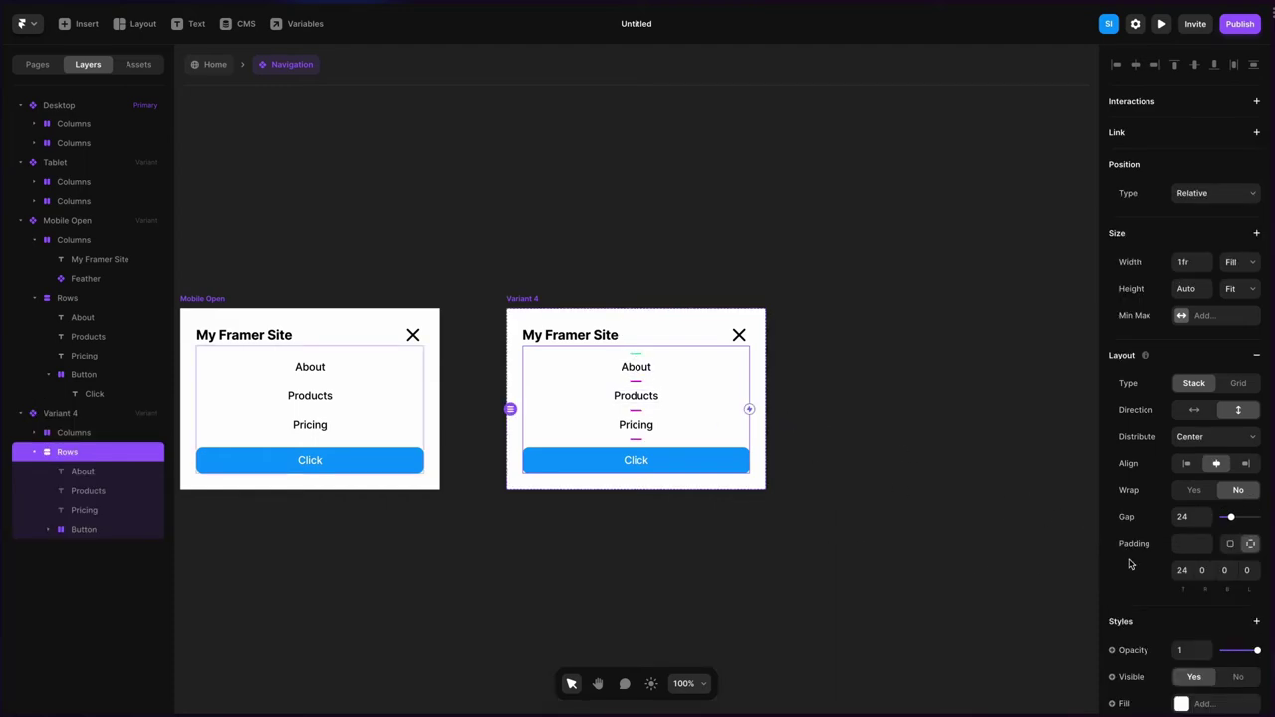
scroll(1135, 552, down, 5)
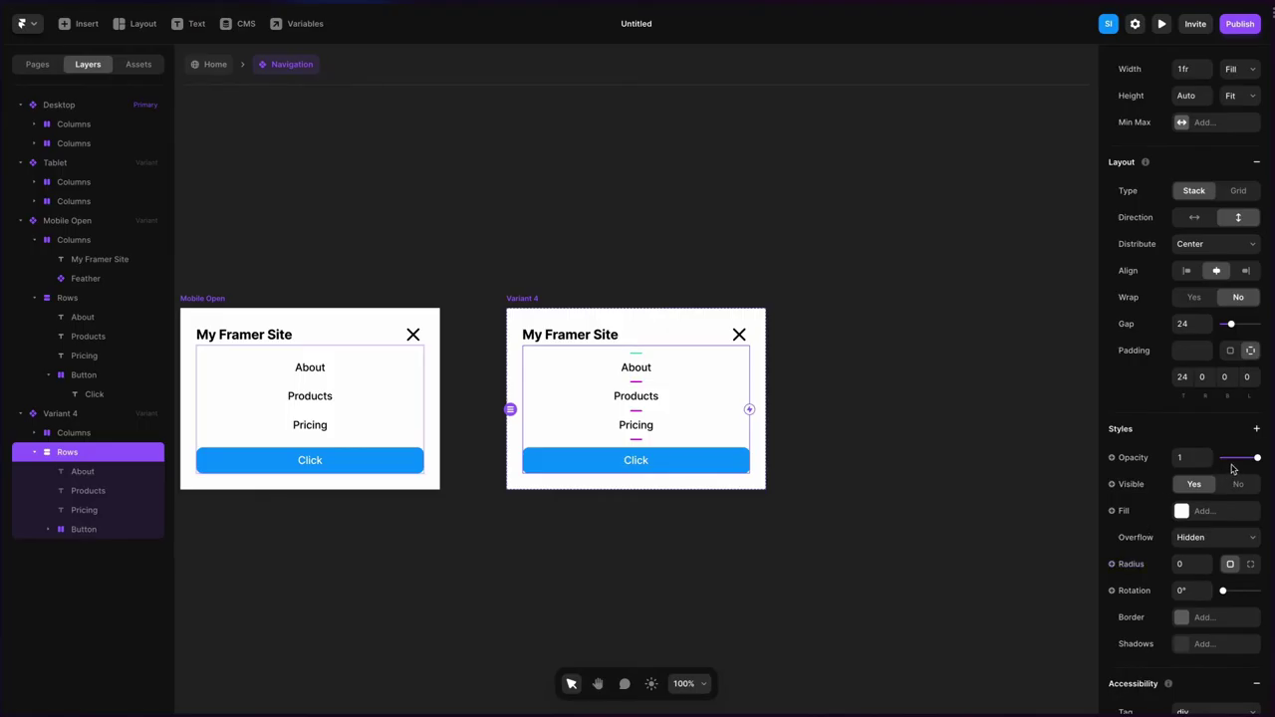
drag(1255, 458, 1196, 462)
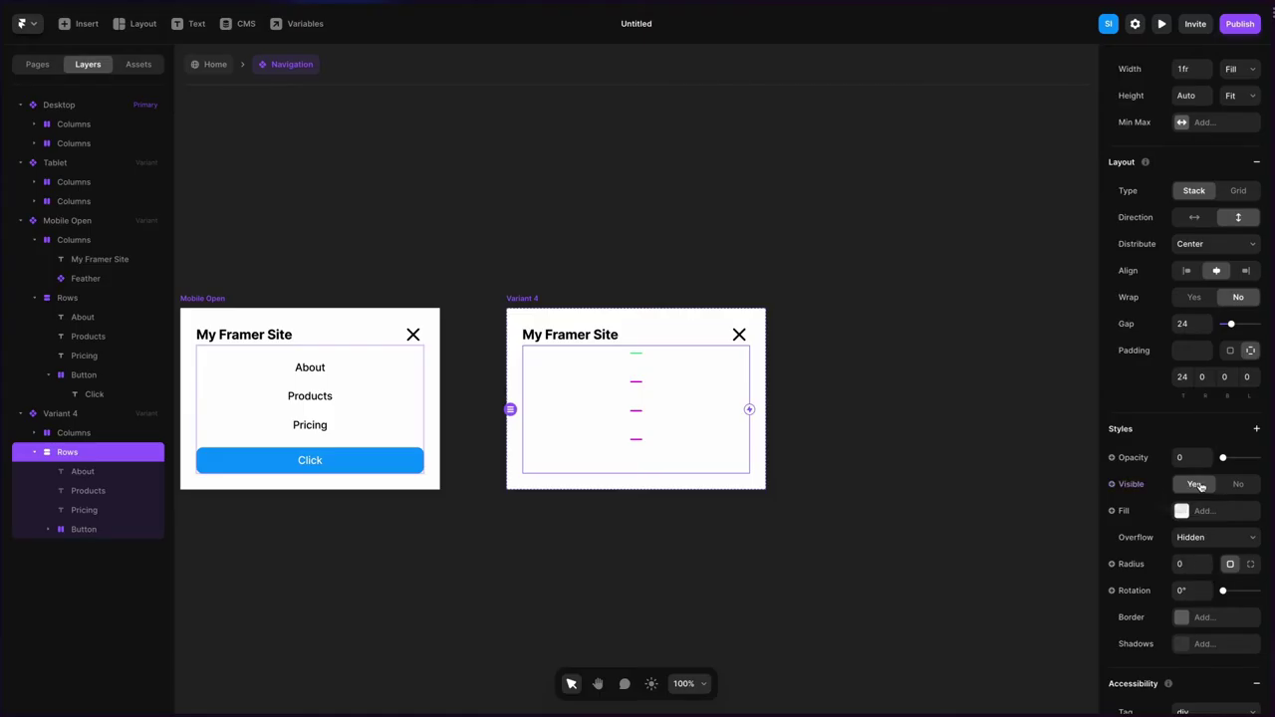
click(1237, 484)
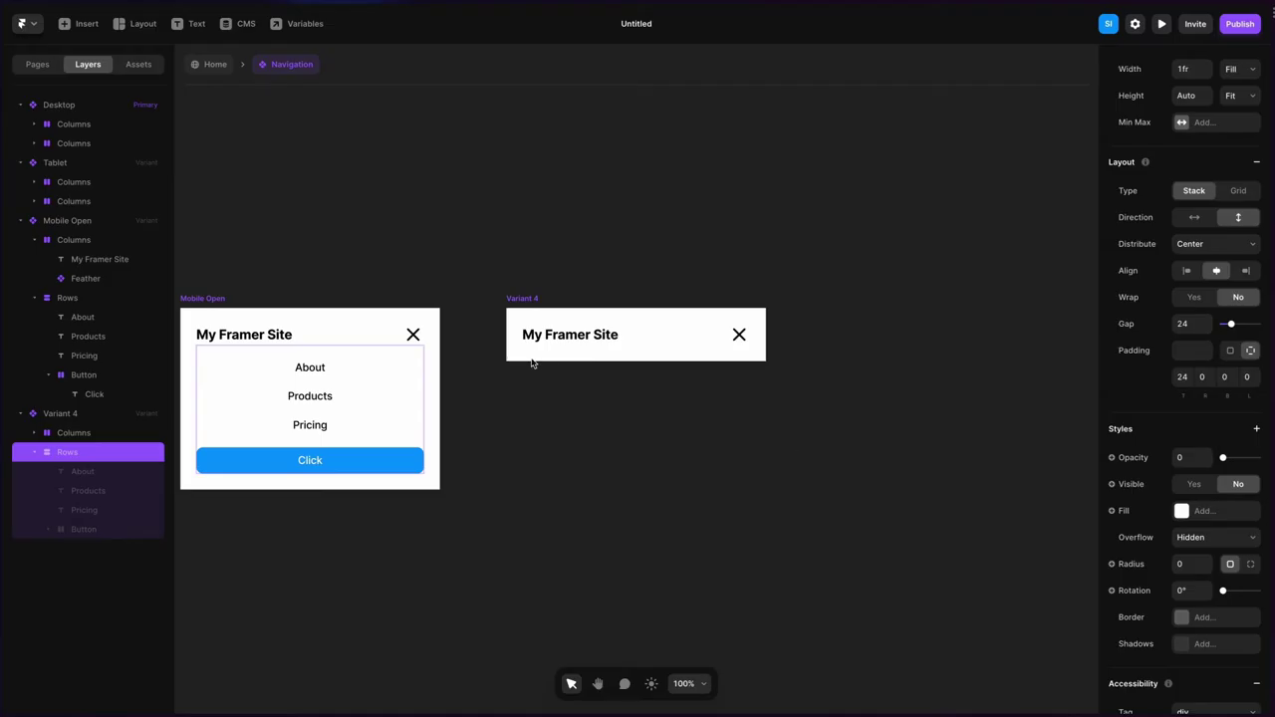
Swap the X icon in Variant 4 for the Menu hamburger icon
click(739, 336)
click(1209, 528)
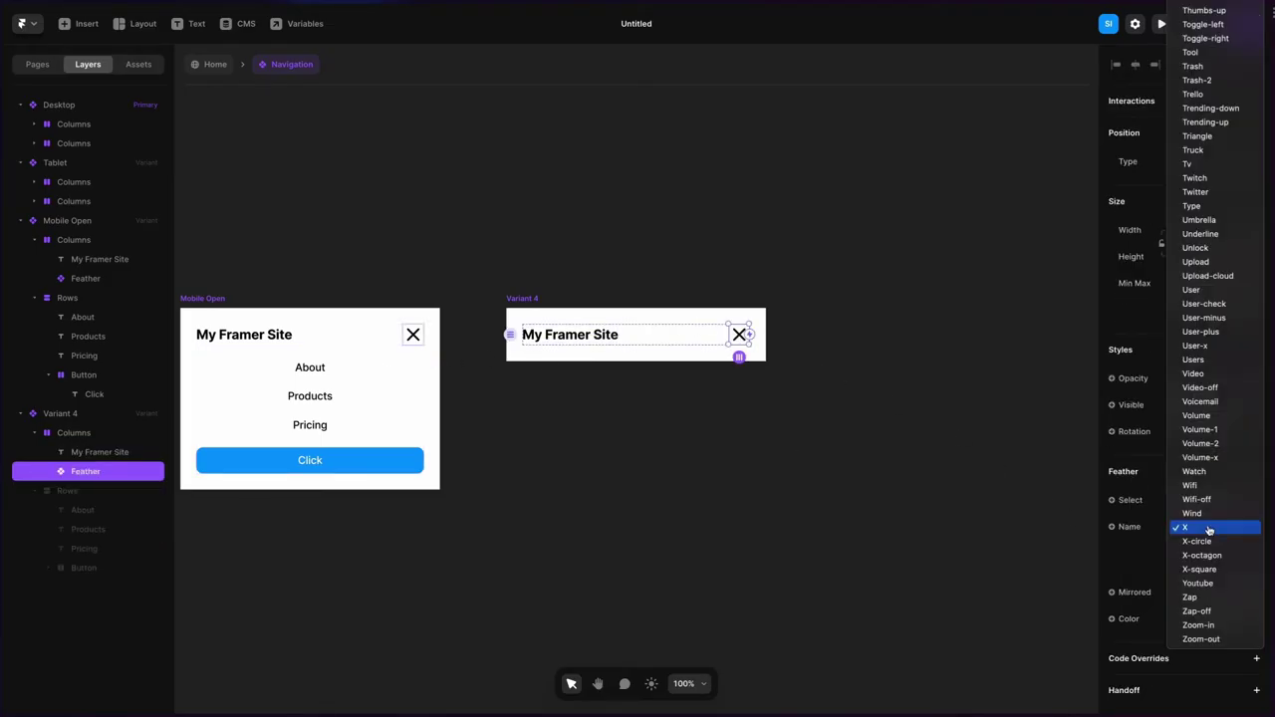
scroll(1209, 530, up, 10)
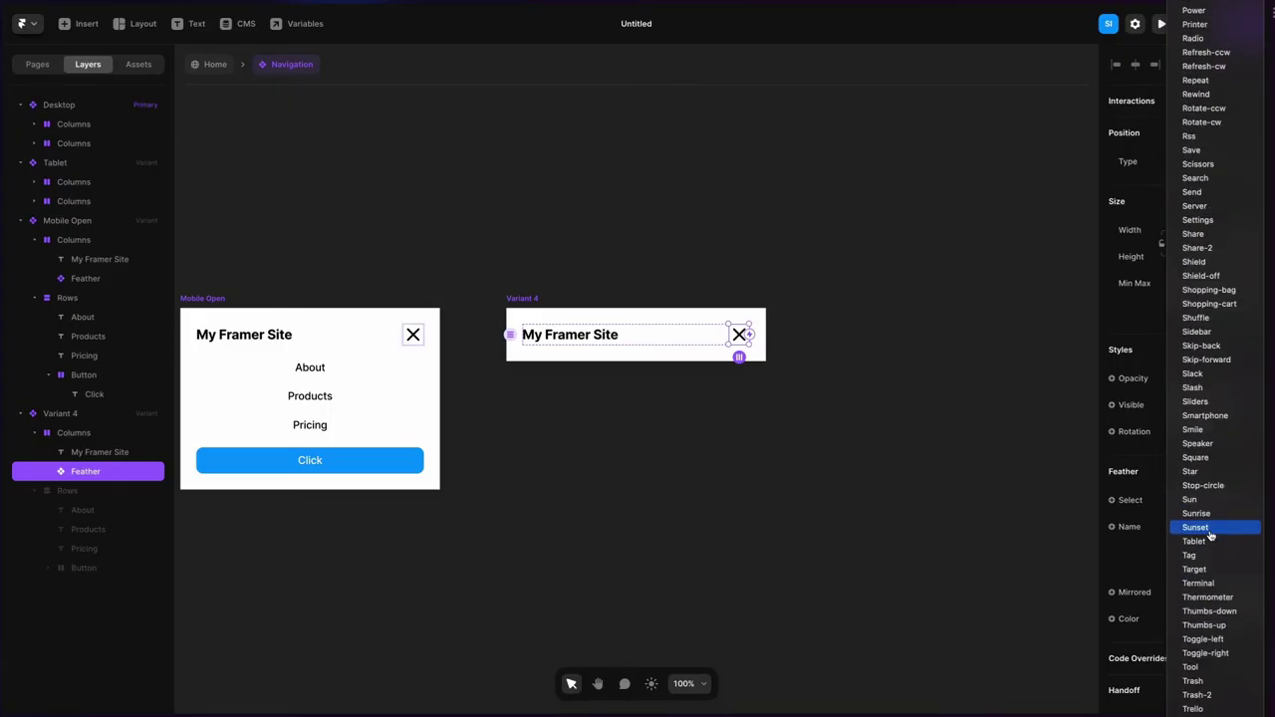
scroll(1209, 535, up, 10)
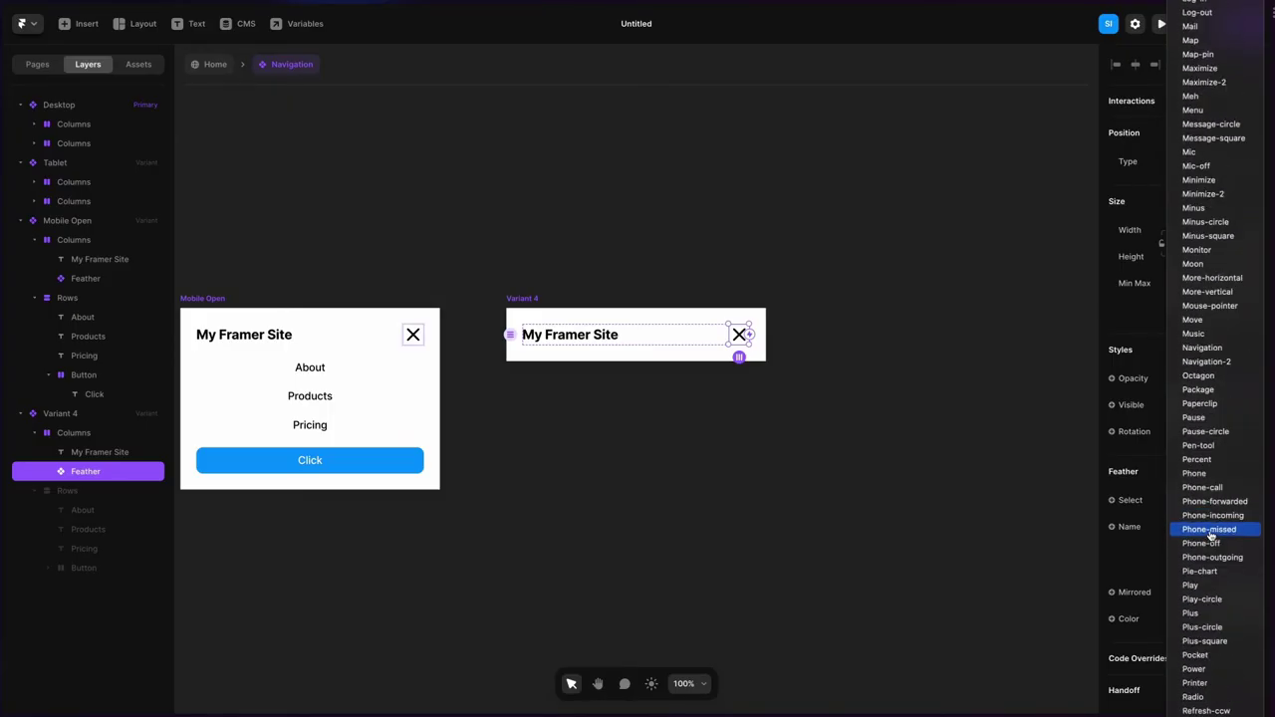
text(menu)
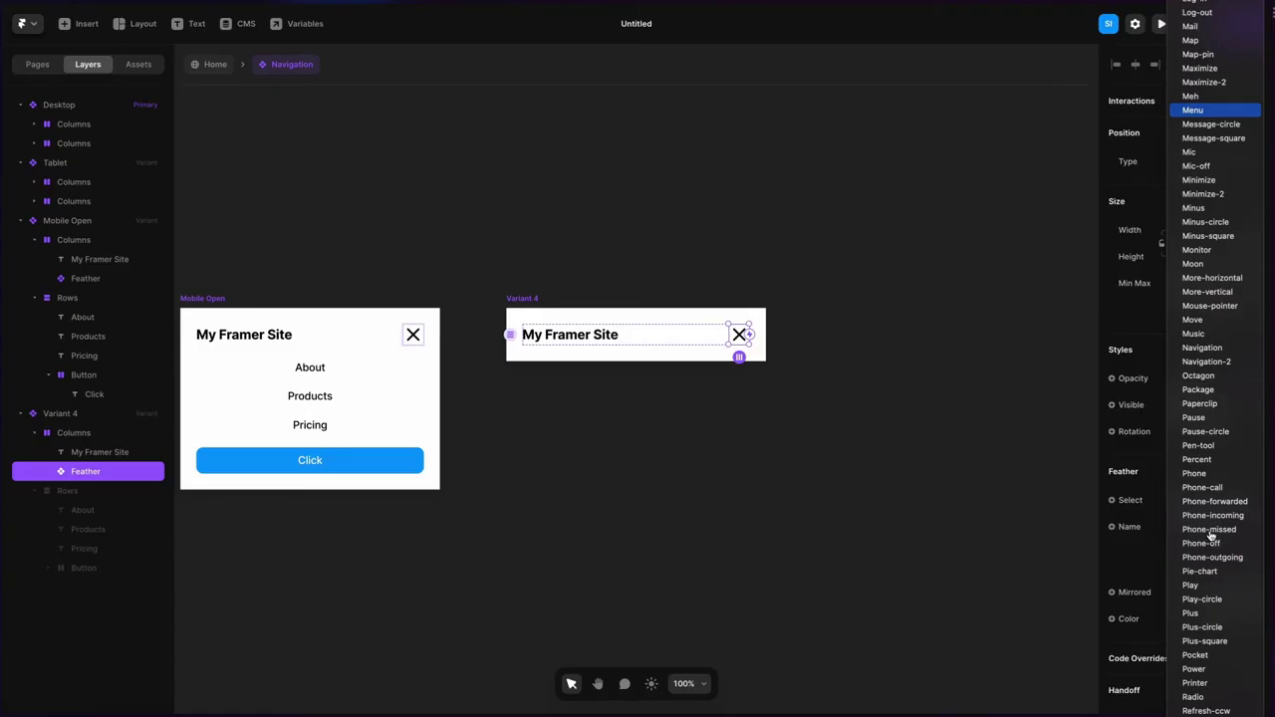
key(Return)
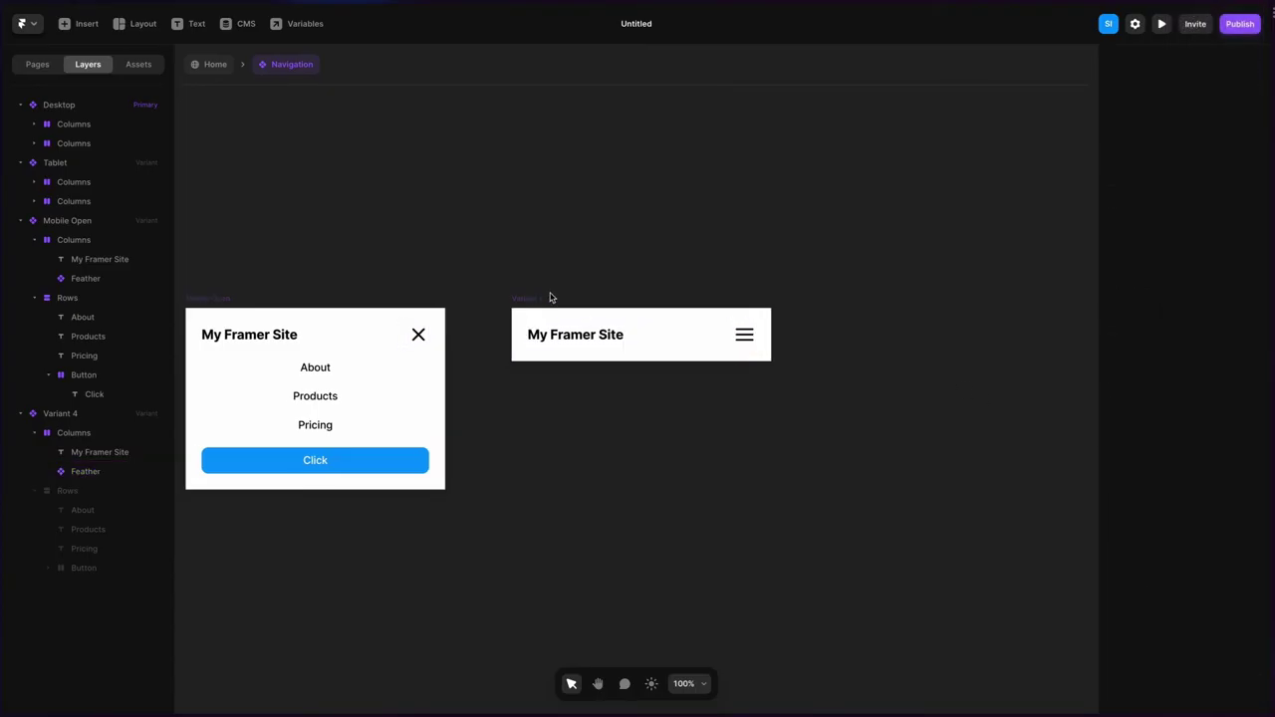
Rename Variant 4 to Mobile
click(535, 296)
key(ctrl+r)
text(M)
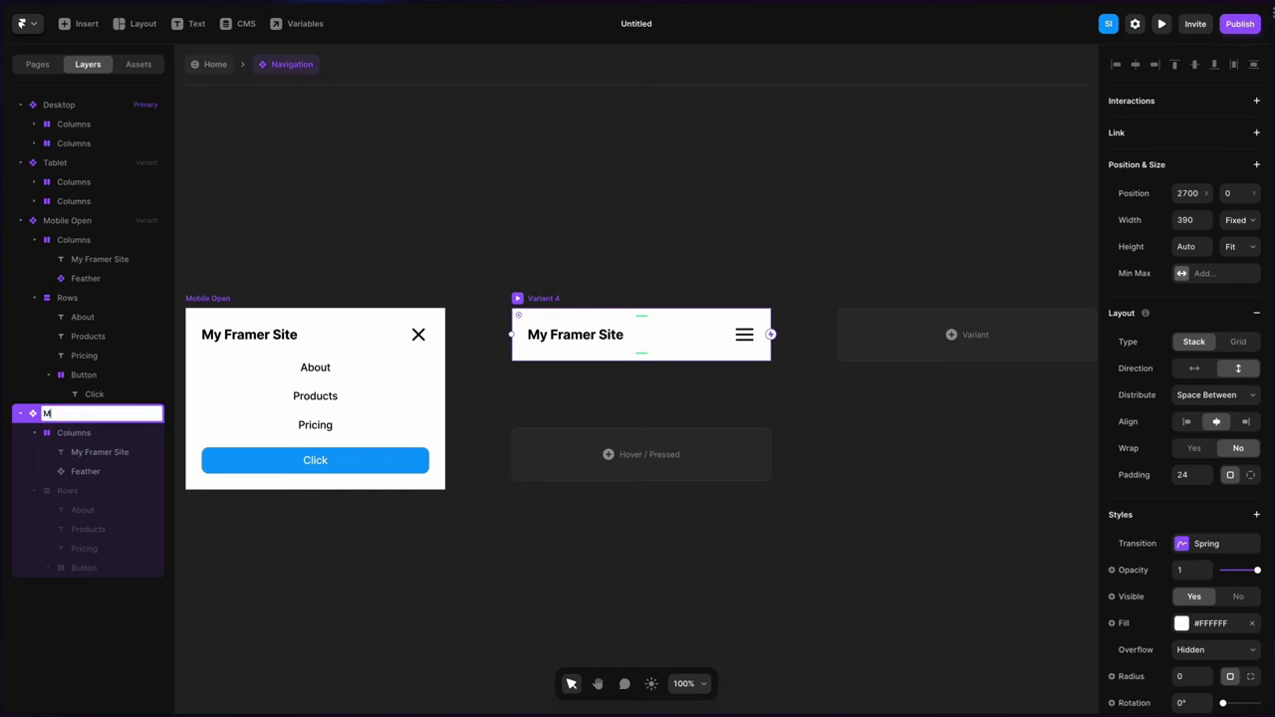
key(Return)
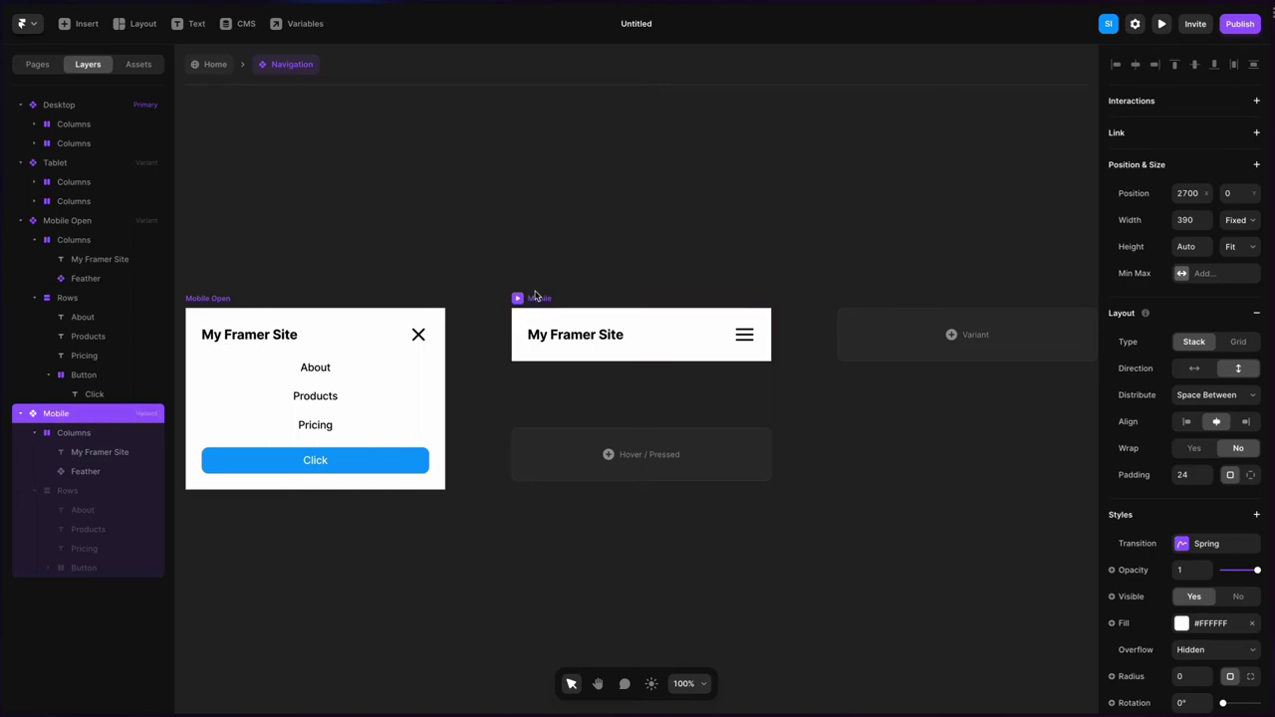
Link the hamburger's click to Mobile Open and the X icon's click back to Mobile
click(753, 336)
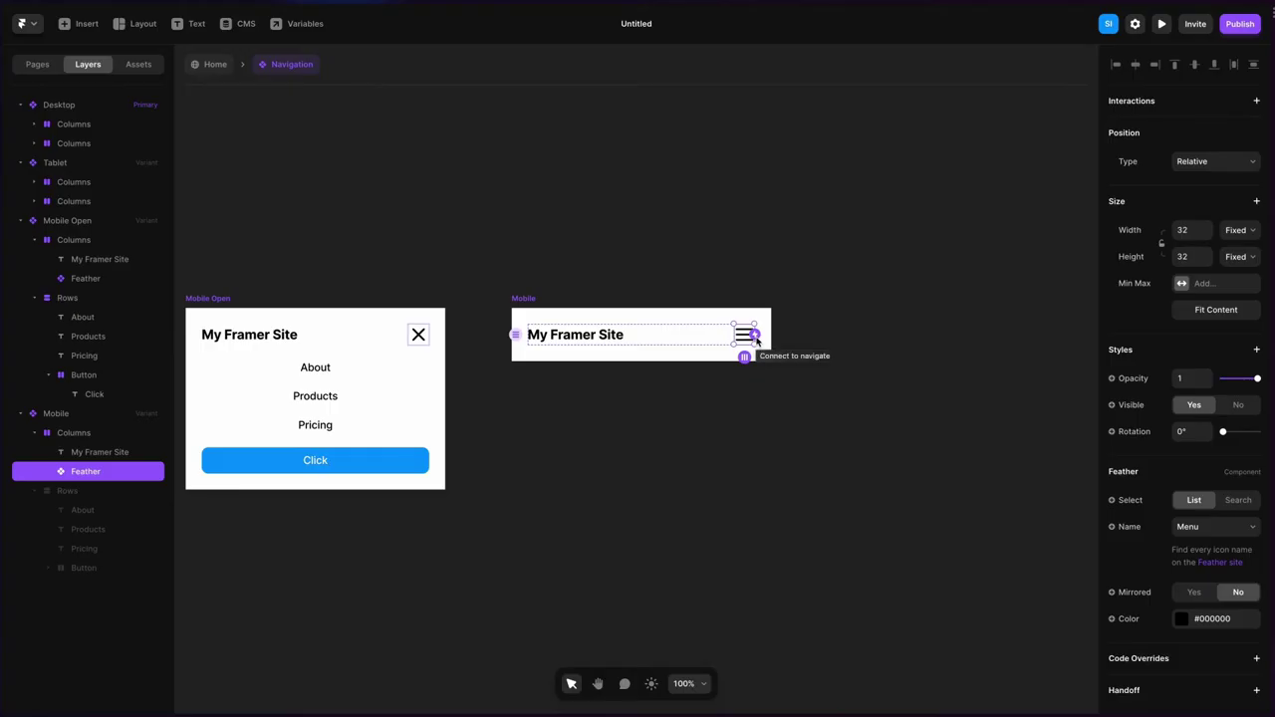
drag(755, 339, 442, 418)
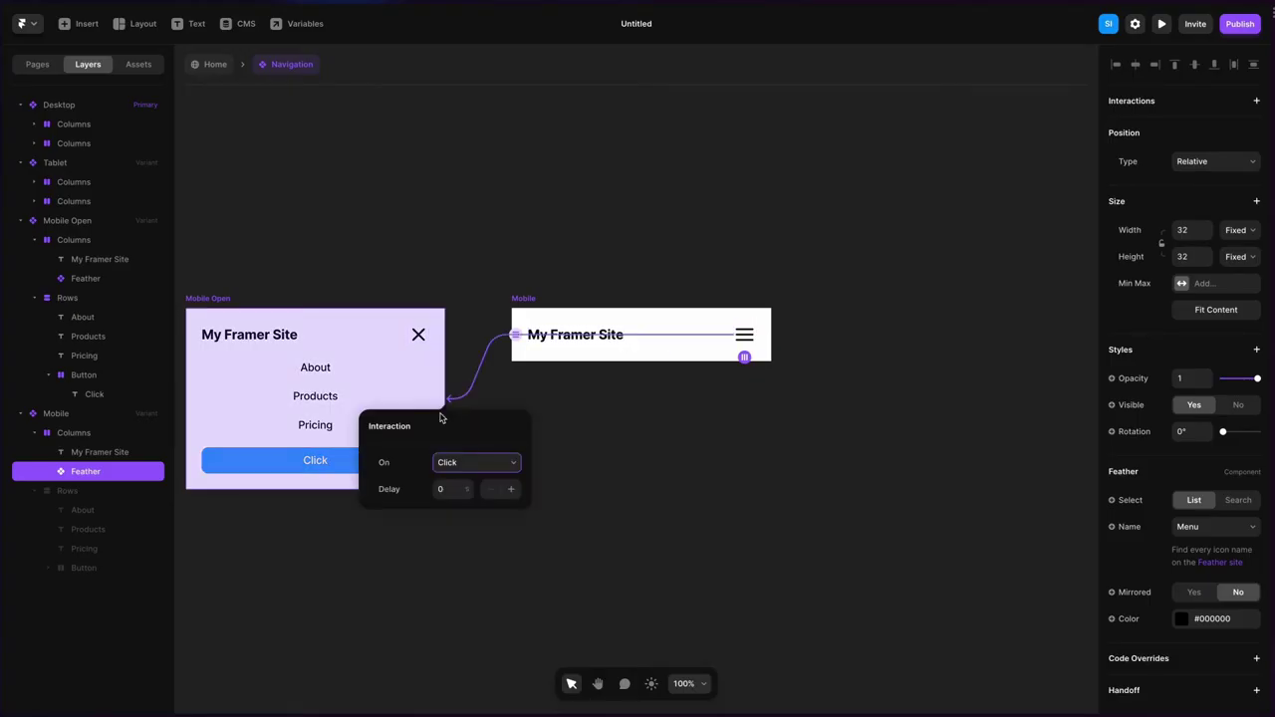
click(420, 335)
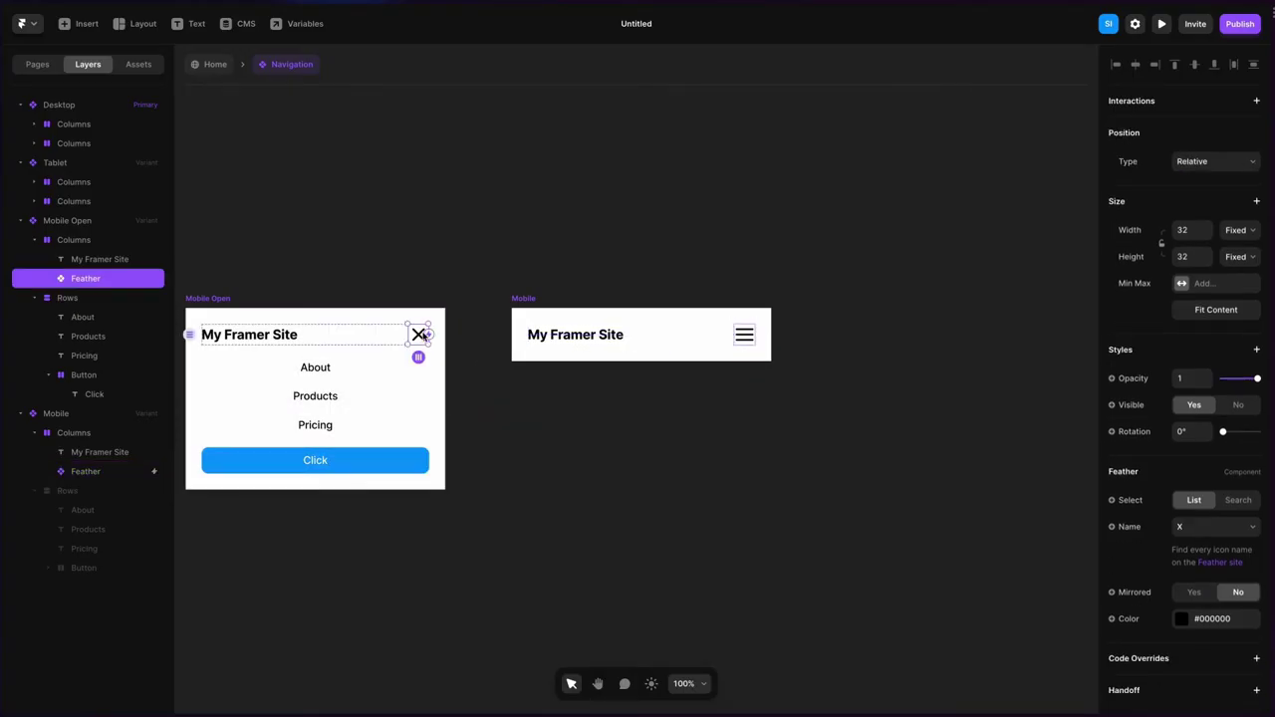
drag(427, 335, 544, 333)
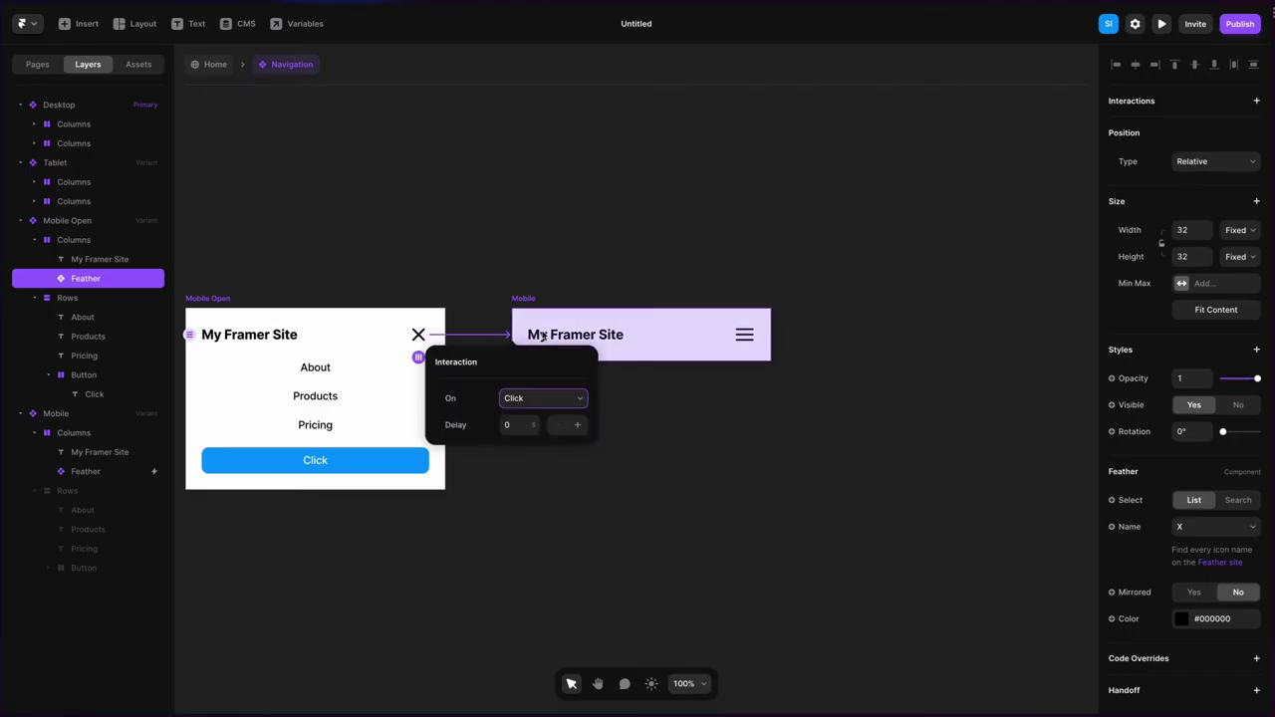
click(522, 250)
scroll(538, 264, left, 1)
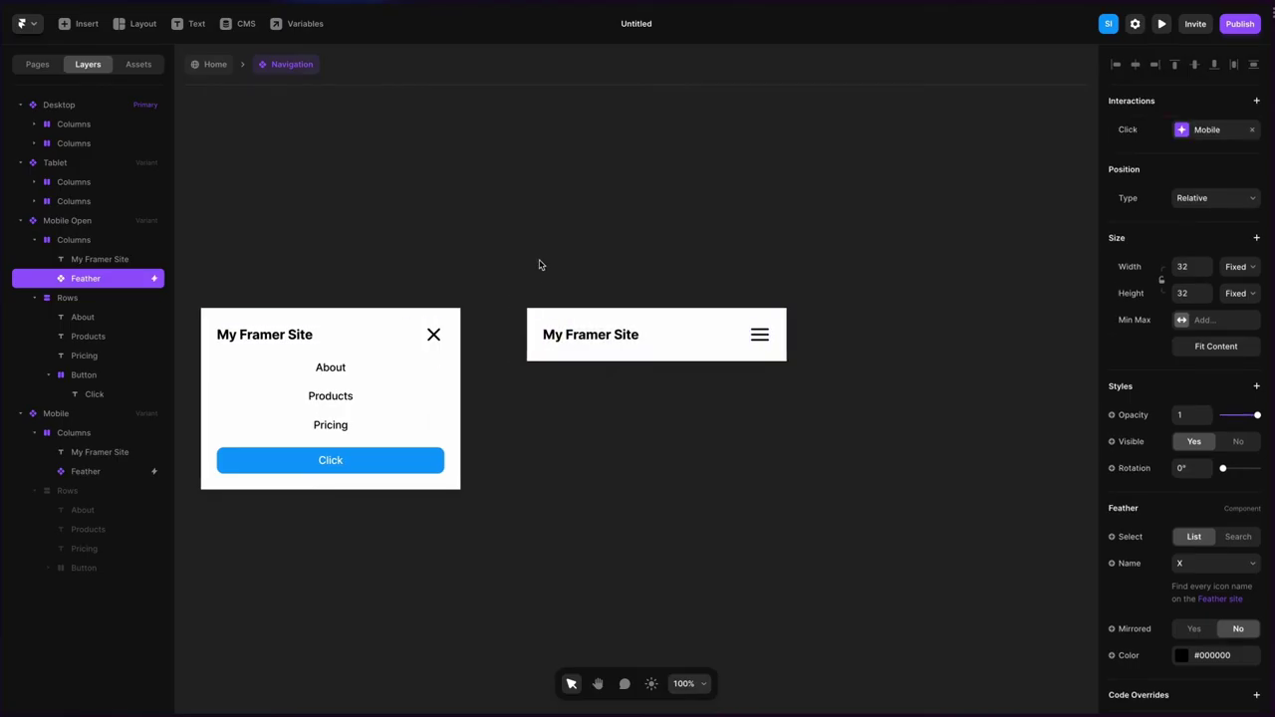
scroll(539, 263, left, 2)
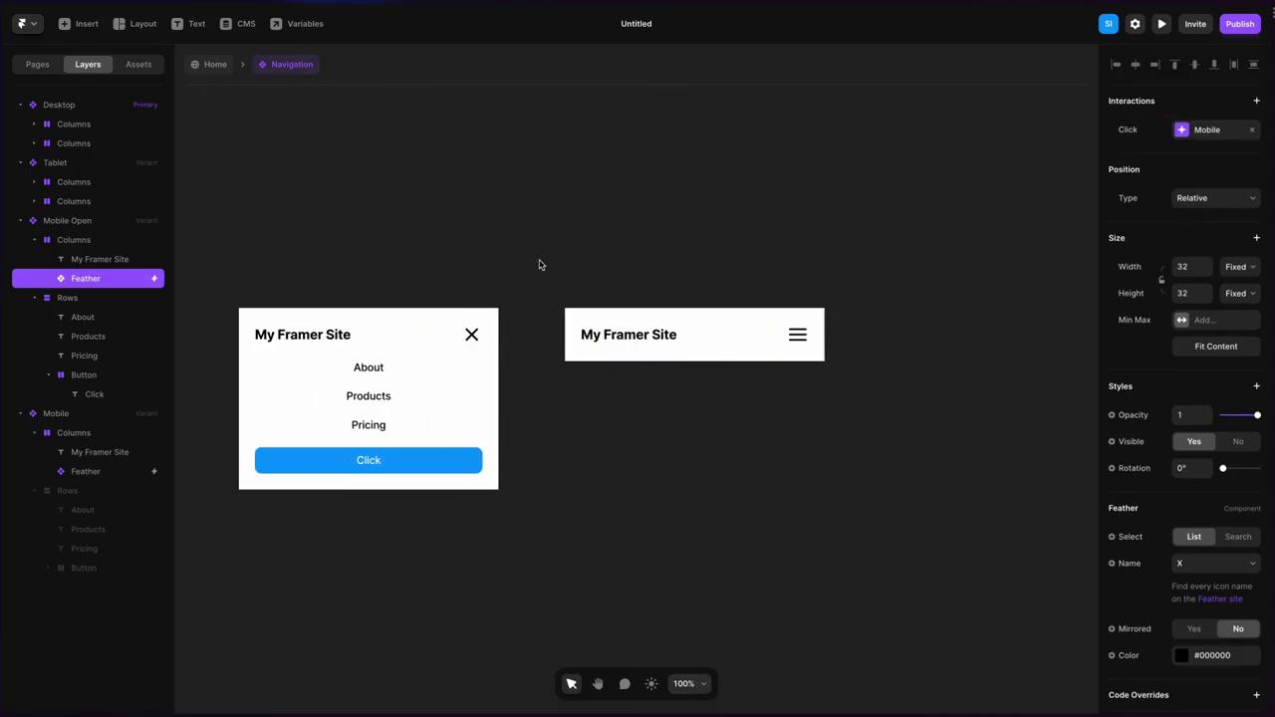
Set the Tablet variant's title container width and height to Fit Content
click(217, 64)
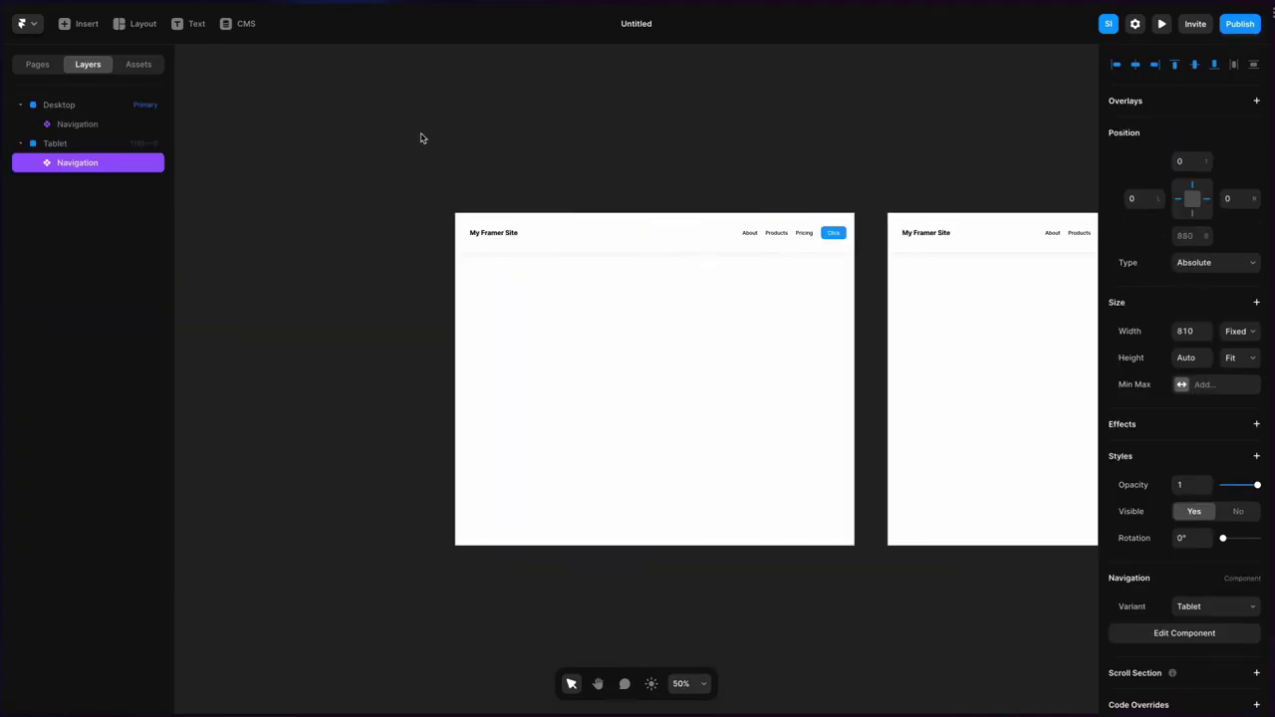
scroll(421, 138, right, 3)
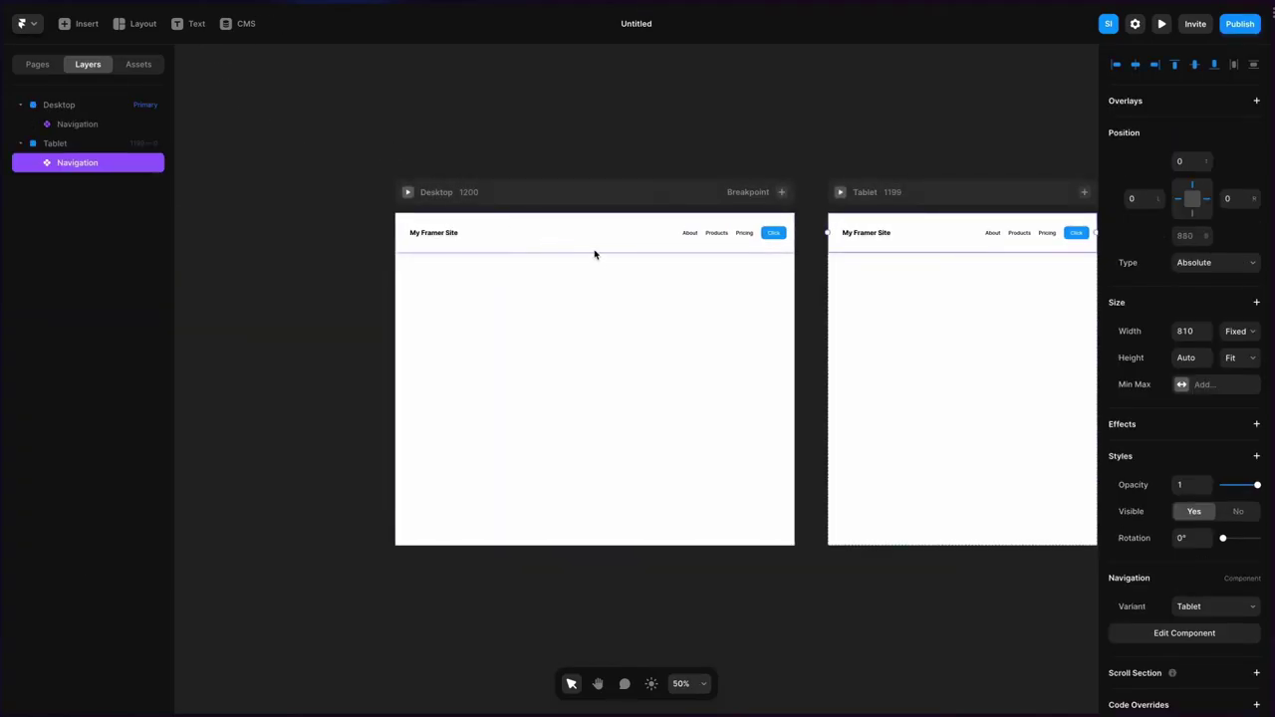
scroll(472, 242, right, 3)
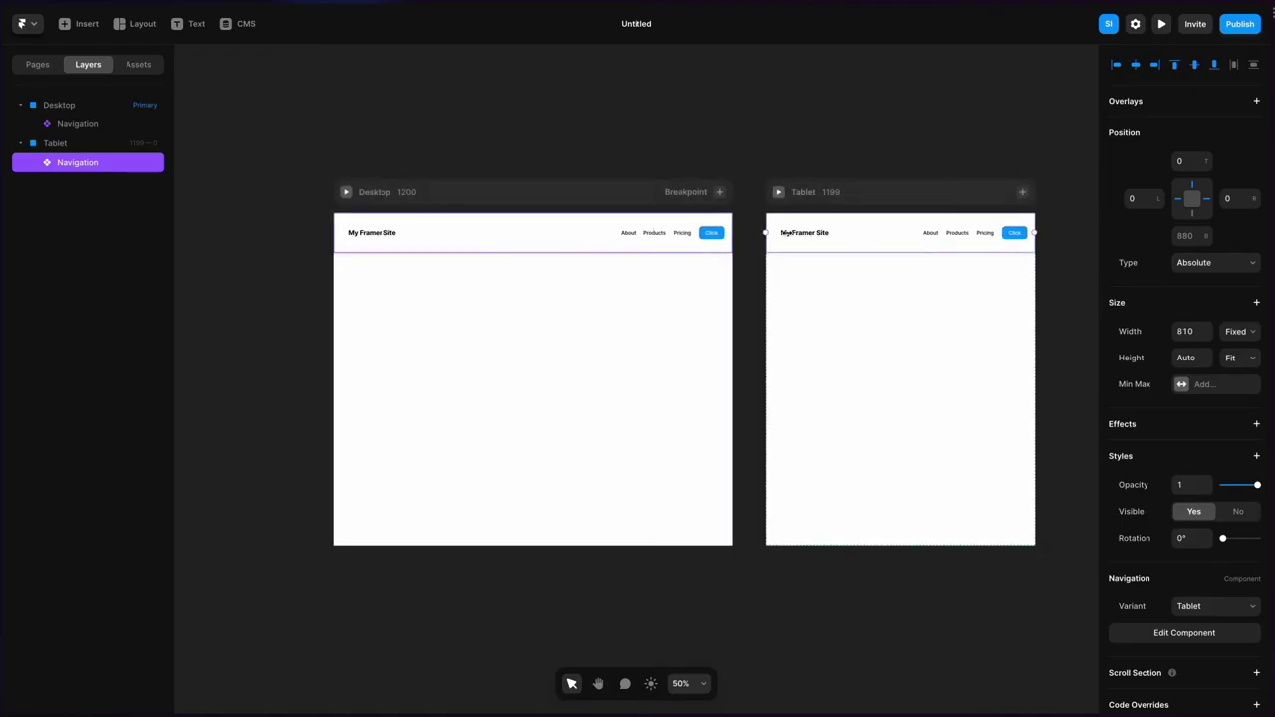
double_click(847, 240)
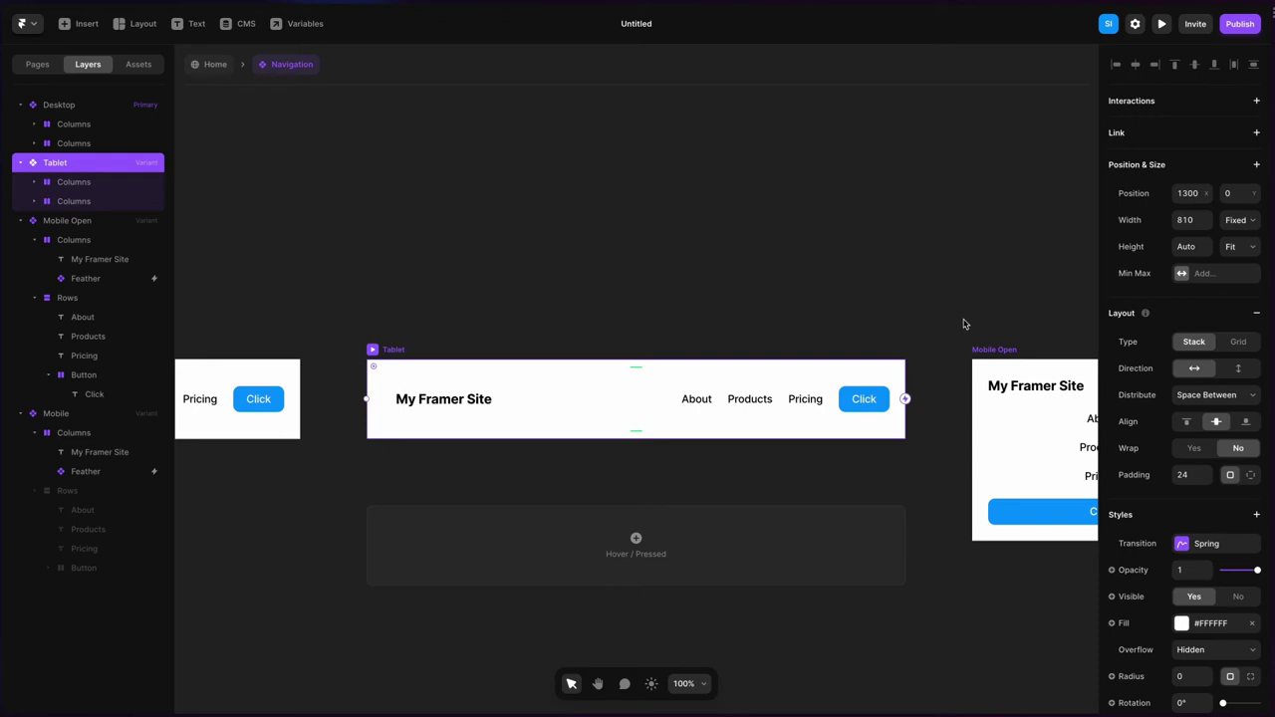
scroll(964, 350, right, 10)
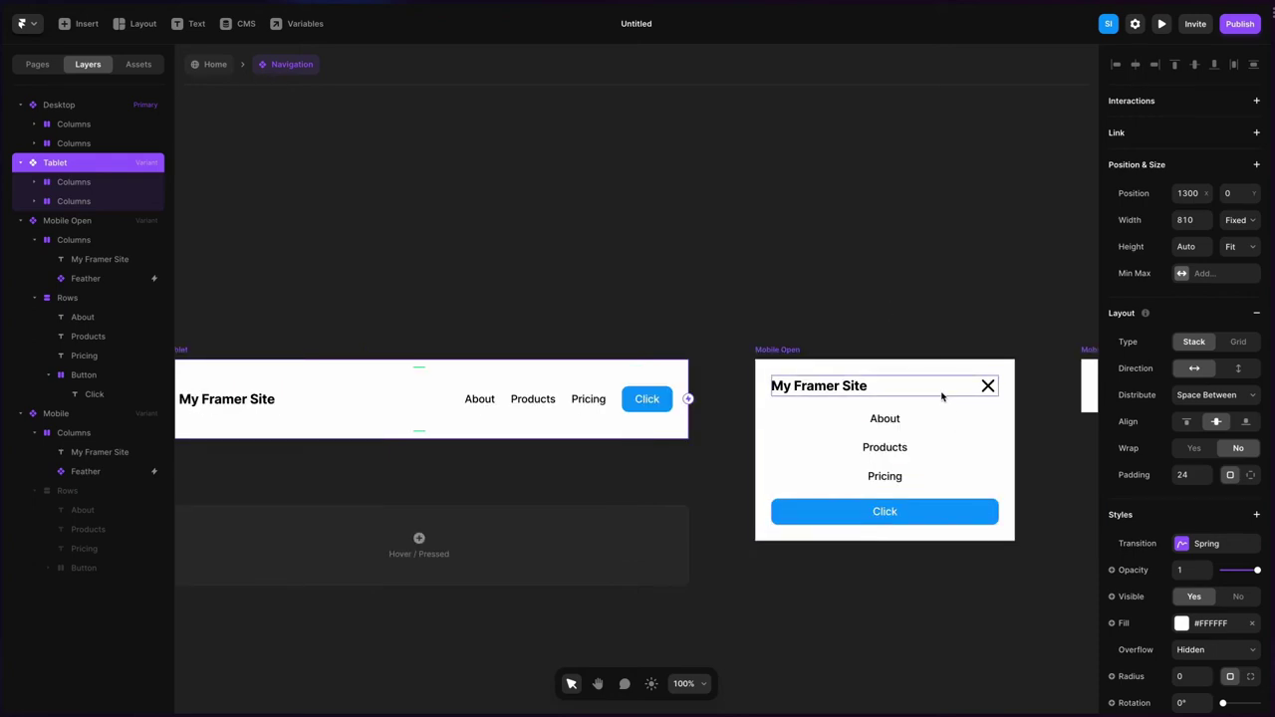
scroll(939, 390, left, 2)
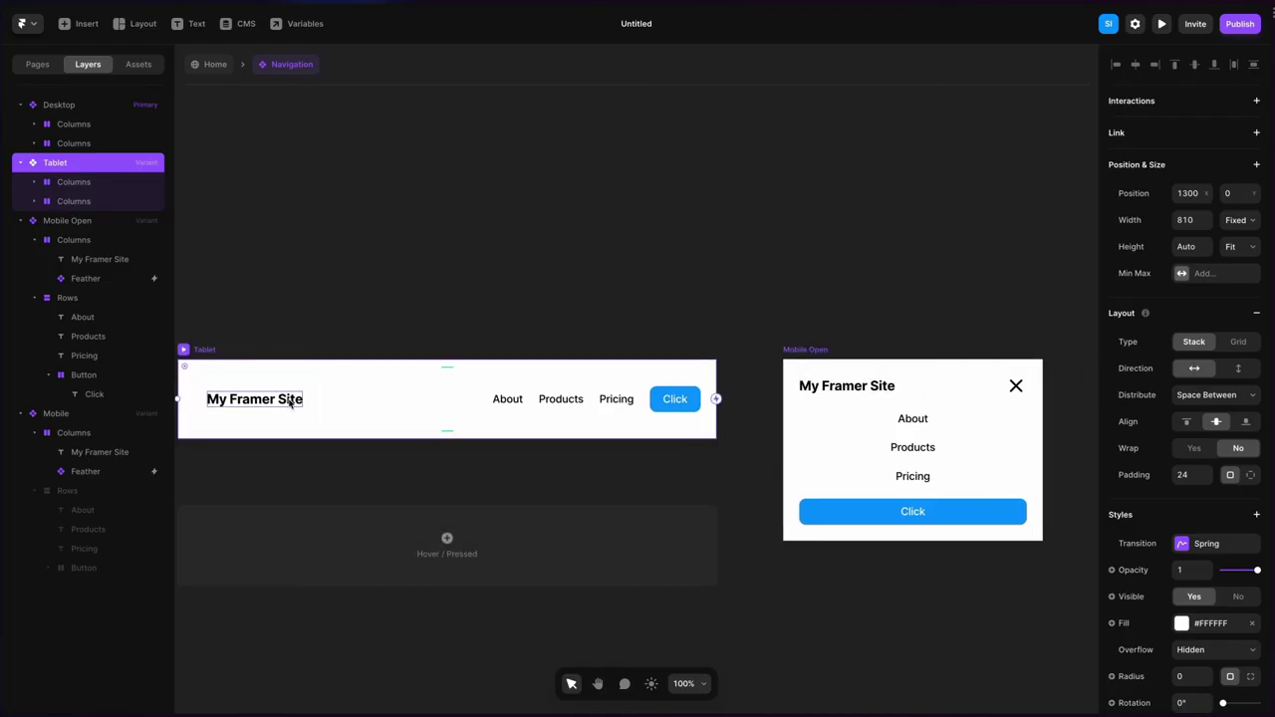
click(306, 389)
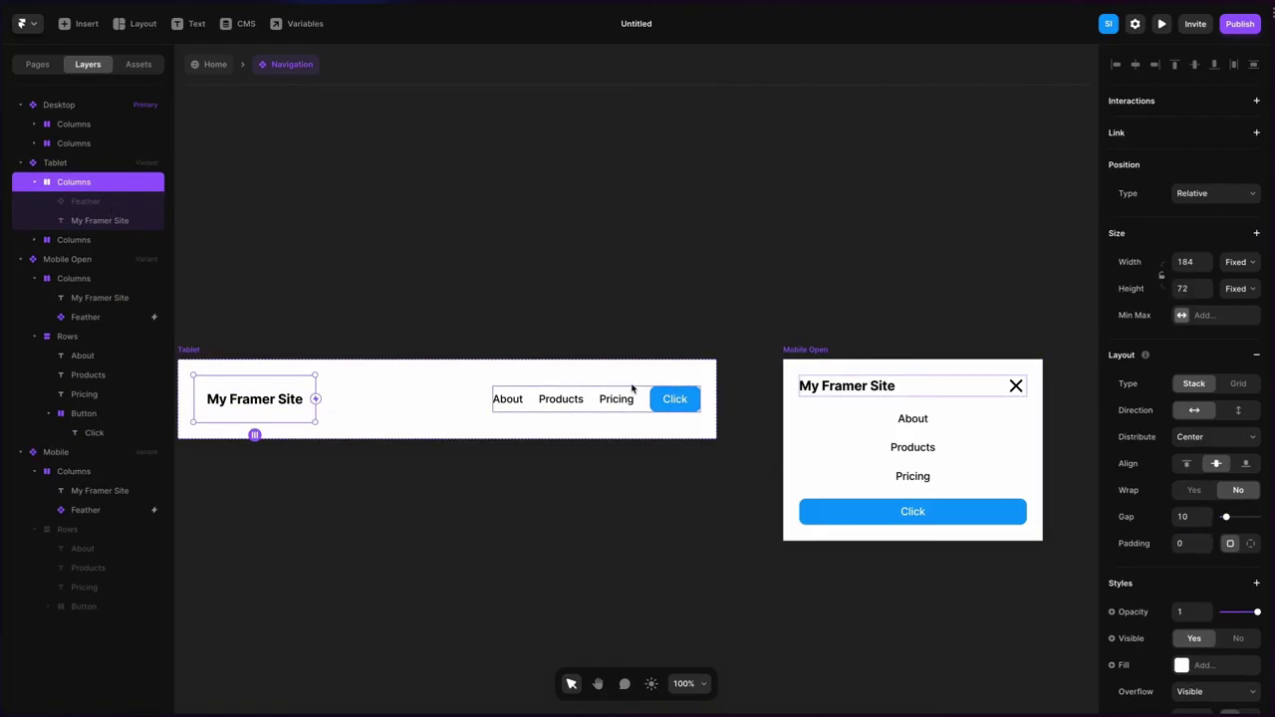
click(1235, 263)
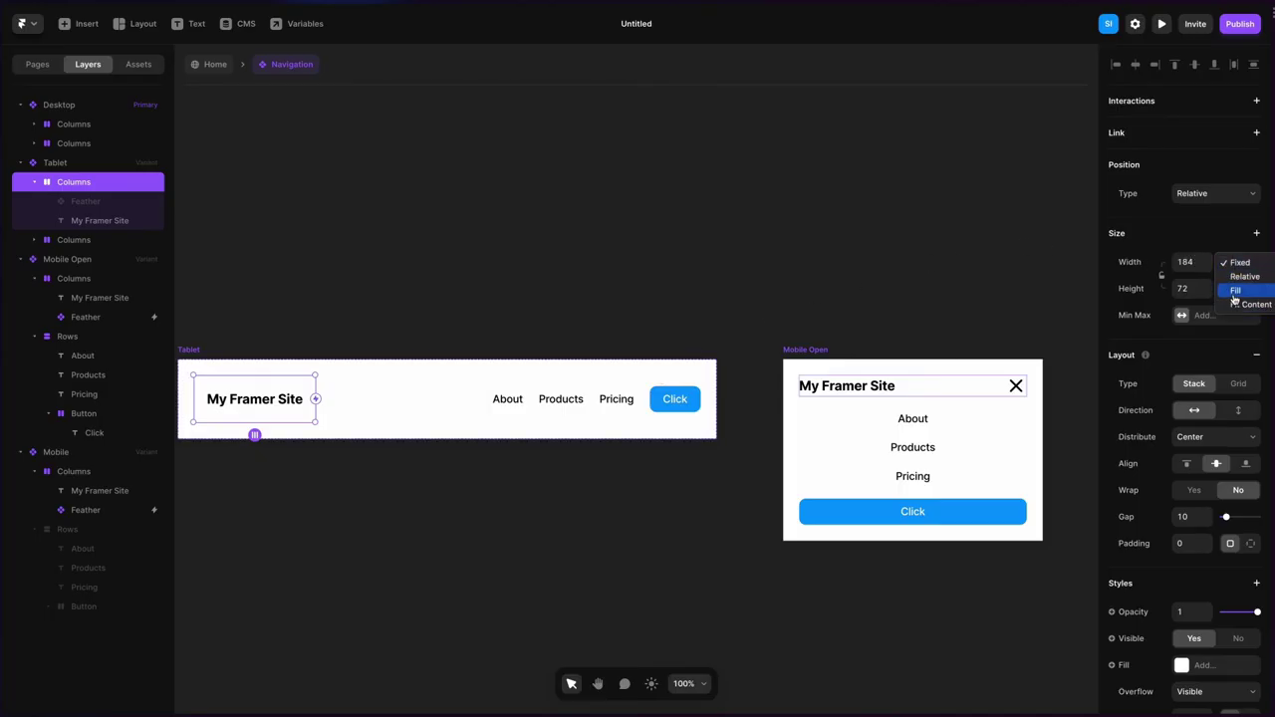
click(1253, 304)
click(1238, 288)
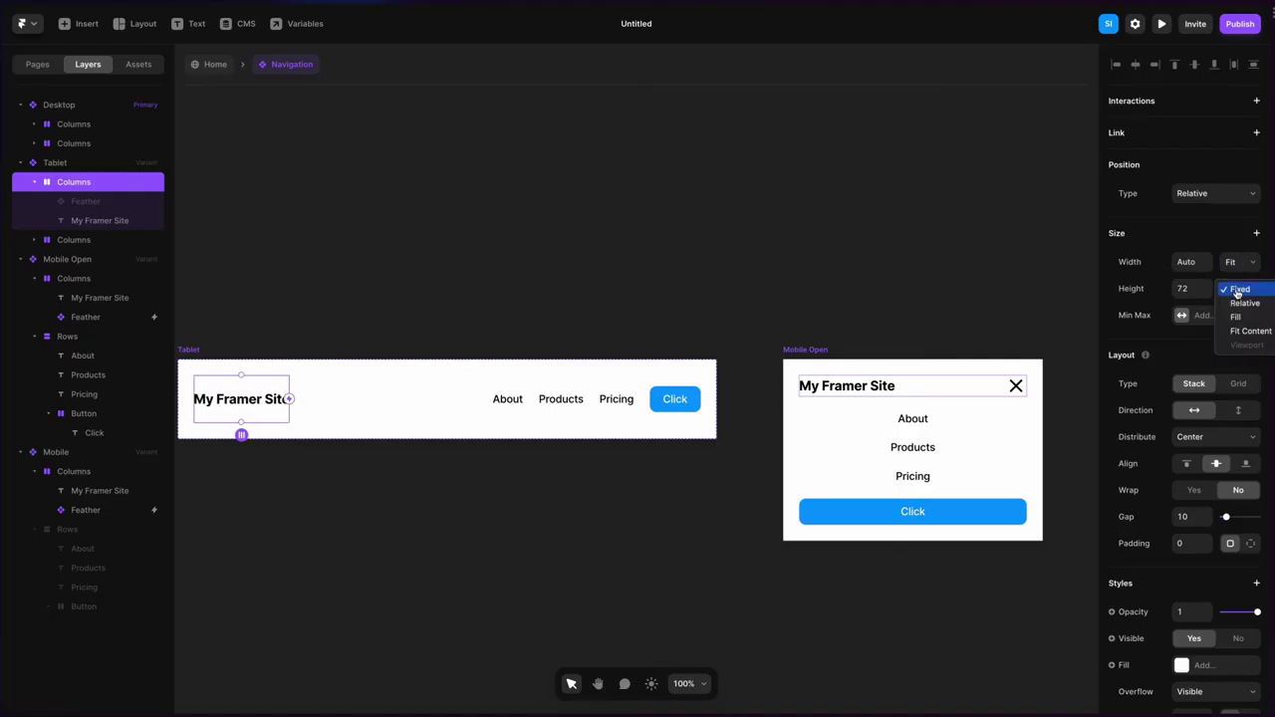
click(582, 282)
Set the Desktop variant's title container width and height to Fit Content
scroll(583, 282, left, 10)
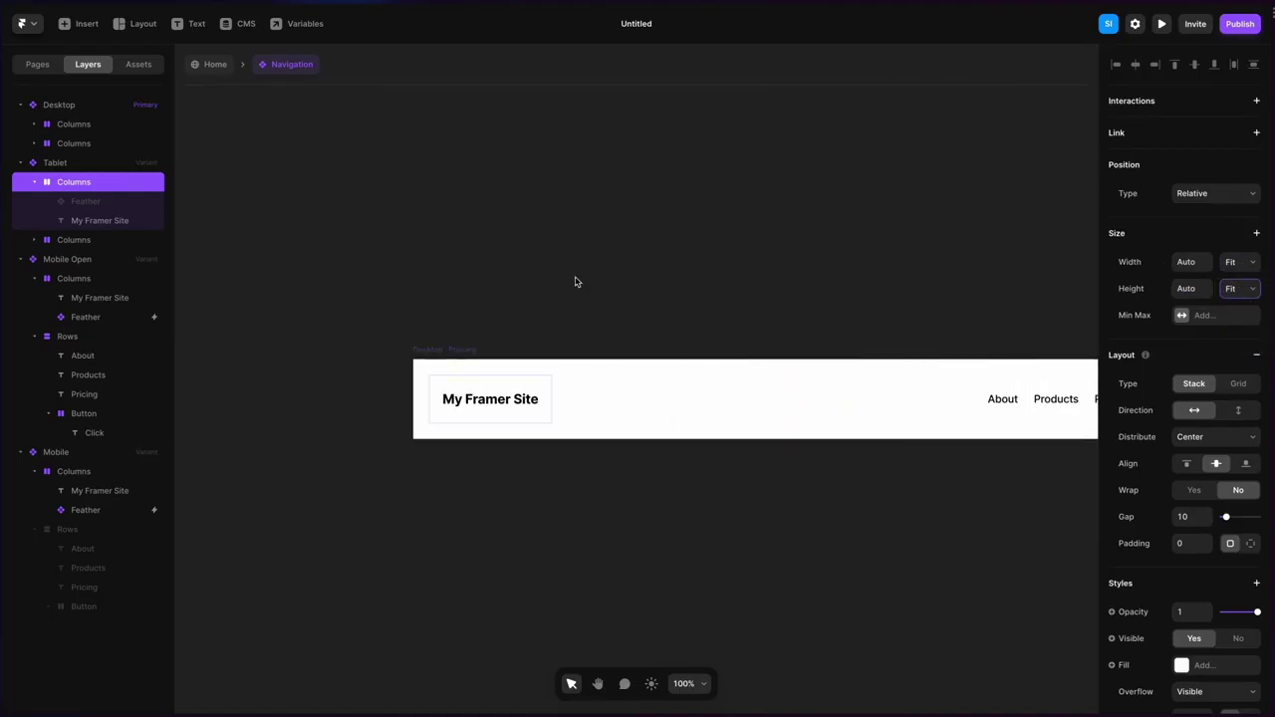
key(Escape)
click(547, 395)
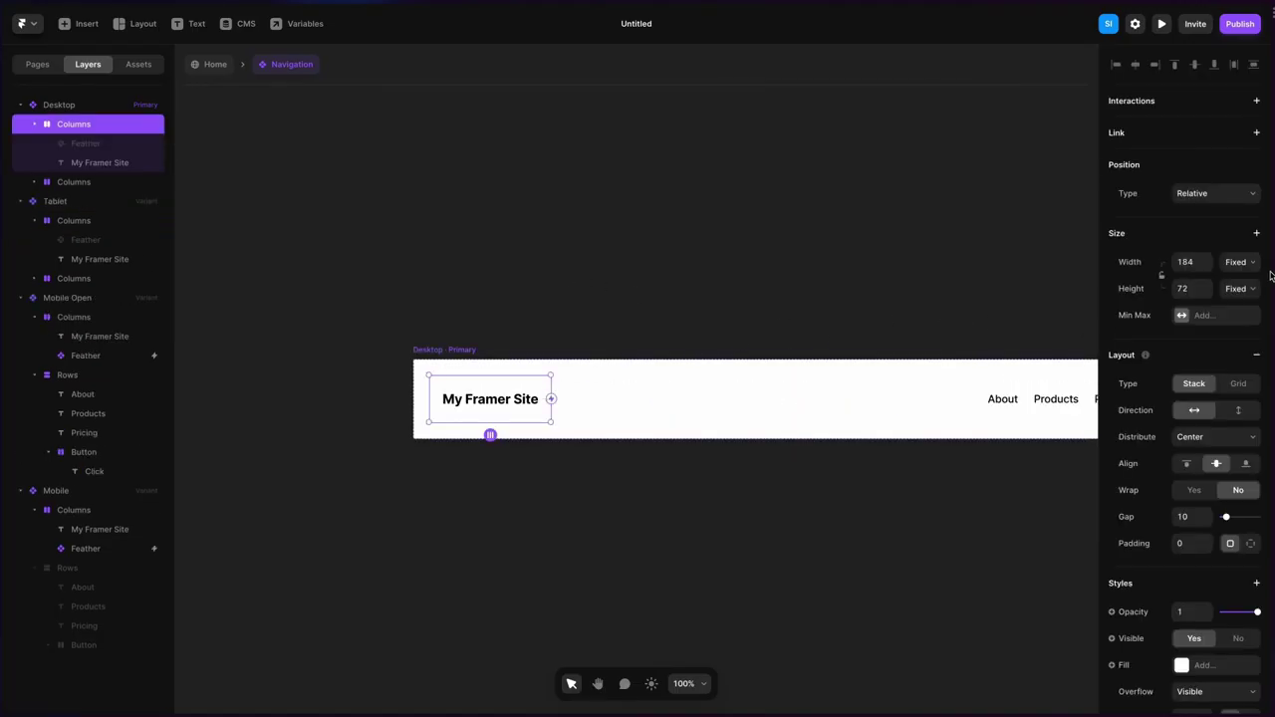
click(1240, 263)
click(1245, 303)
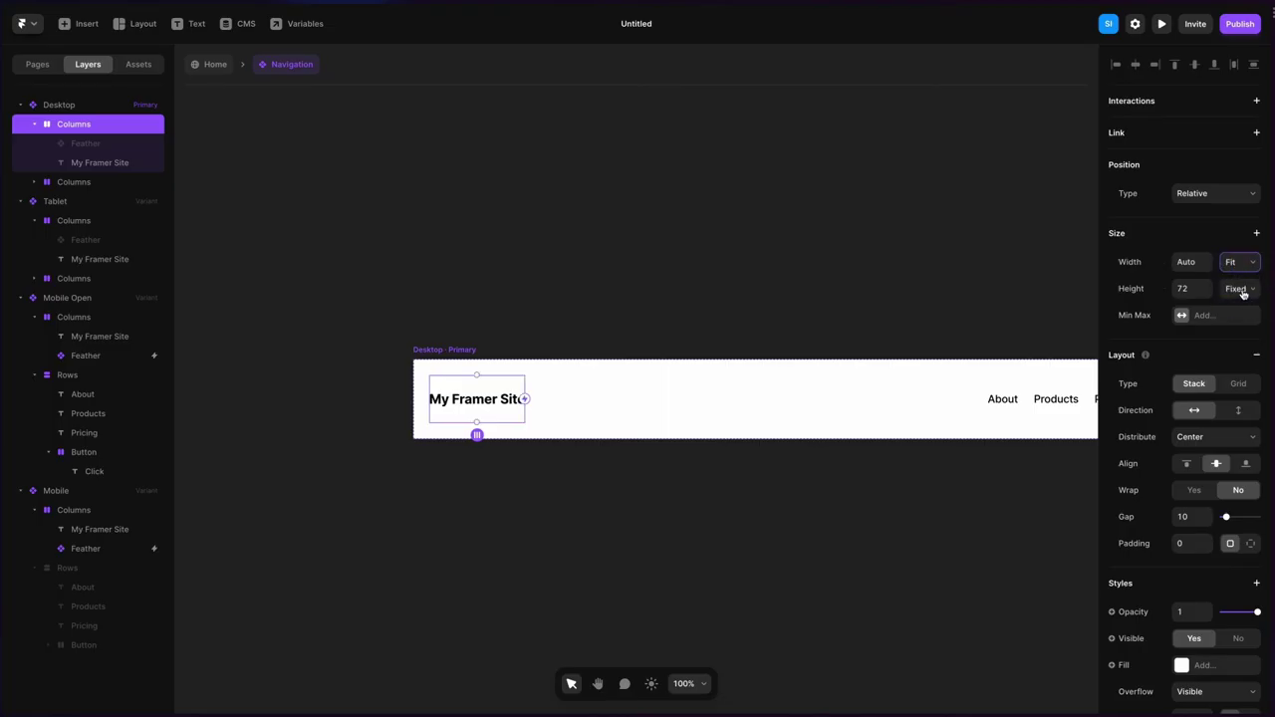
click(1240, 289)
click(1244, 333)
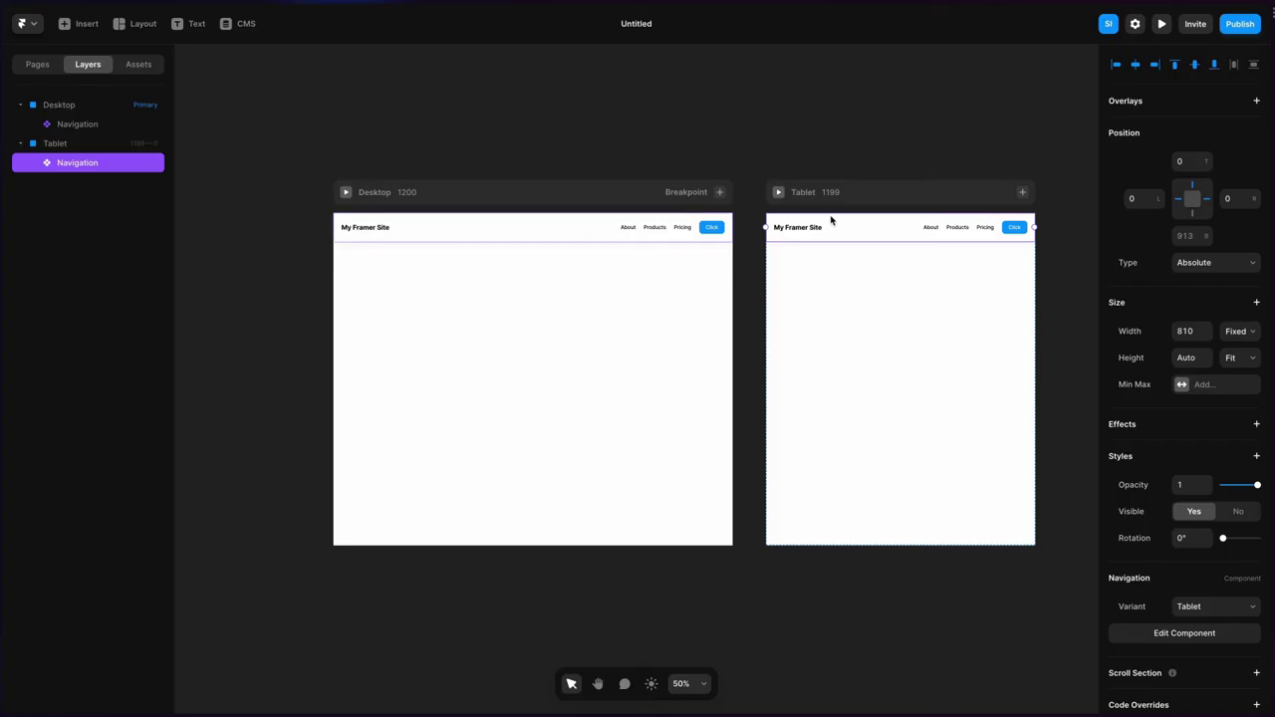
Add a 390-wide Phone breakpoint next to the Tablet breakpoint
scroll(832, 219, right, 3)
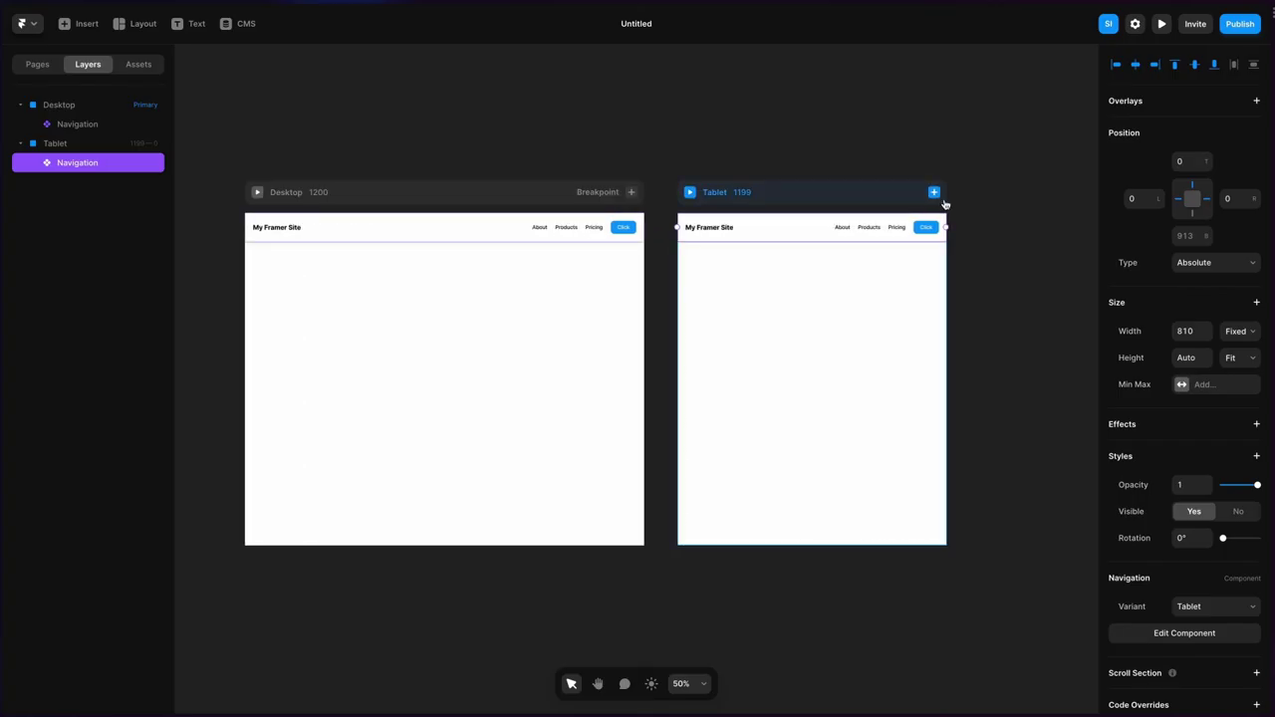
click(933, 192)
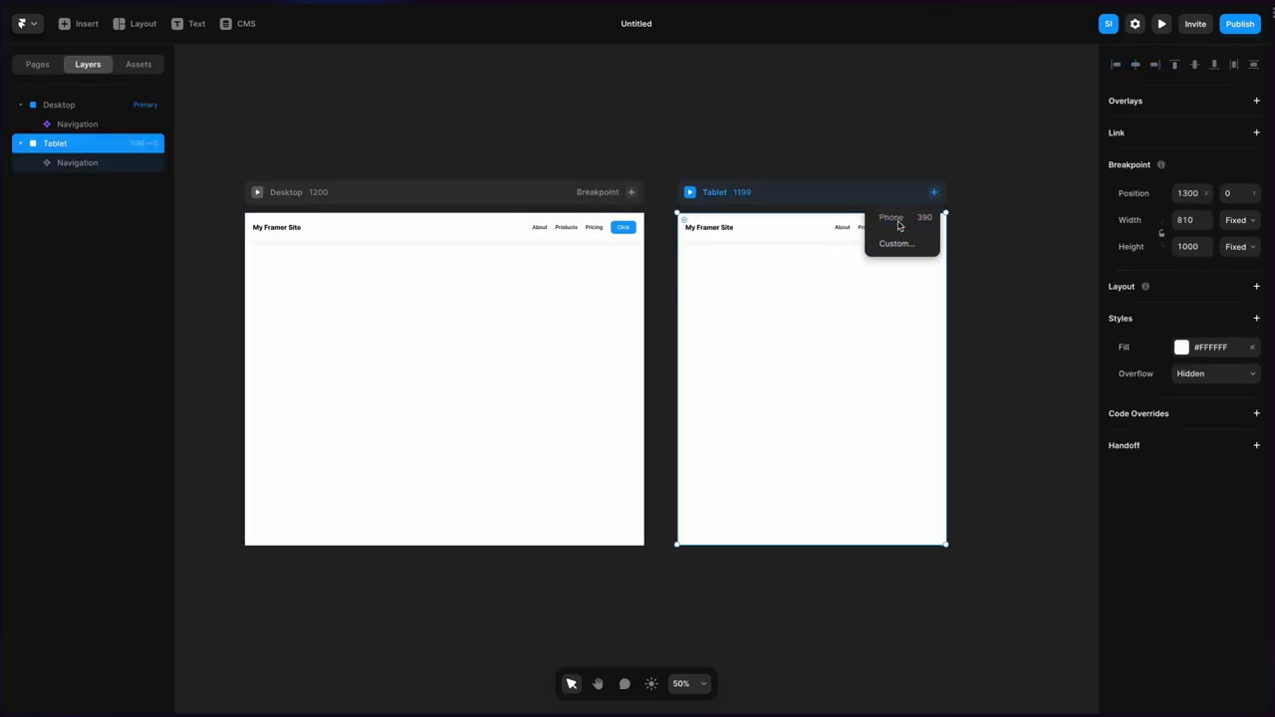
click(899, 225)
Switch the Phone breakpoint's Navigation to the Mobile variant, then reselect the Desktop breakpoint
click(642, 233)
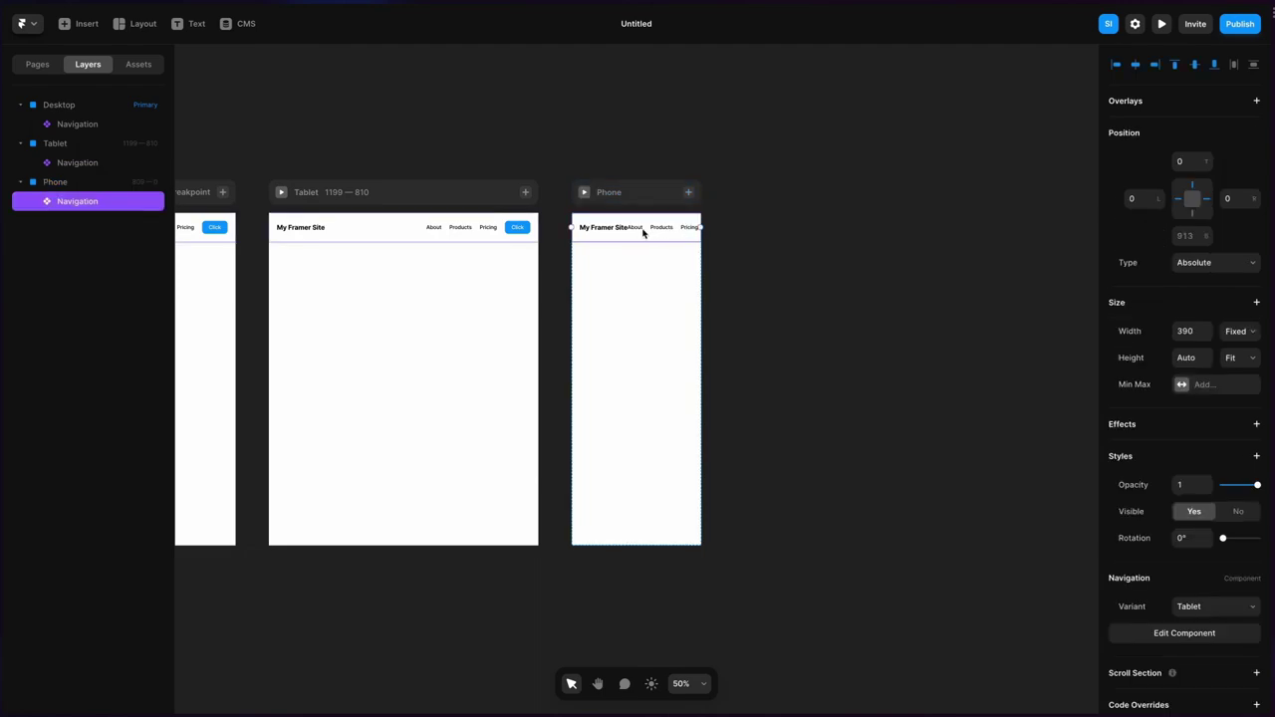
click(1214, 609)
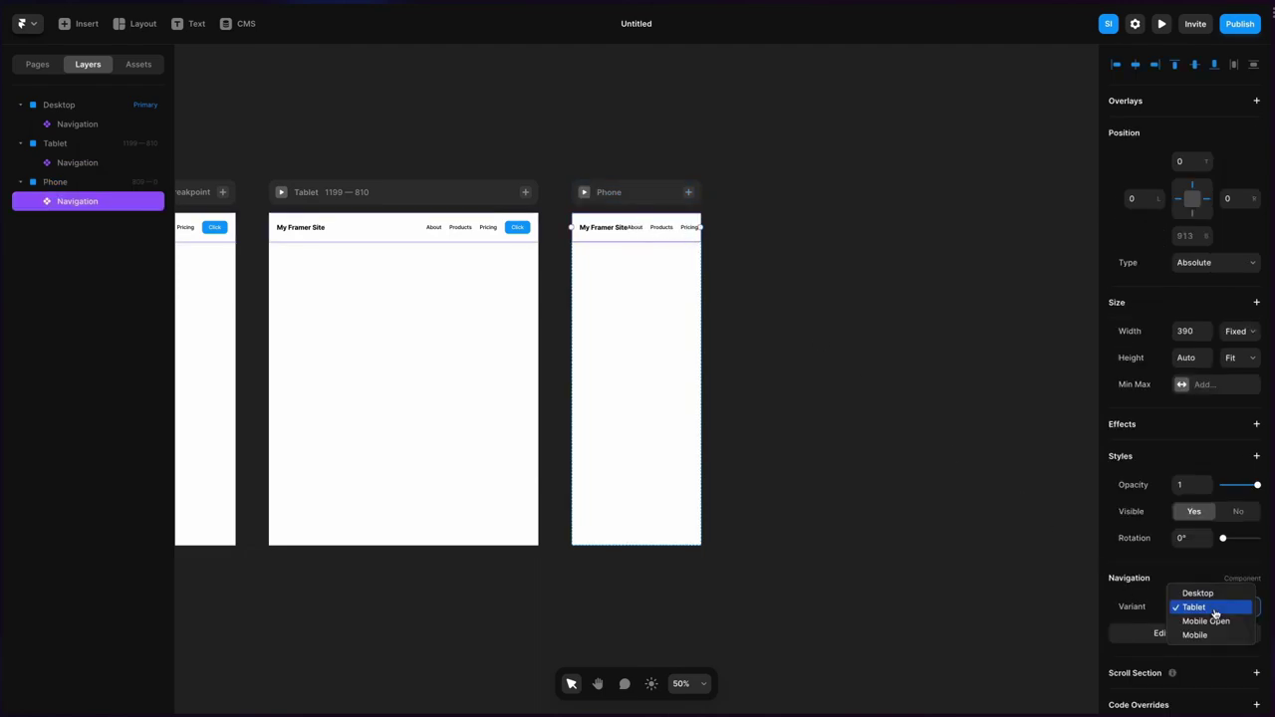
click(1217, 635)
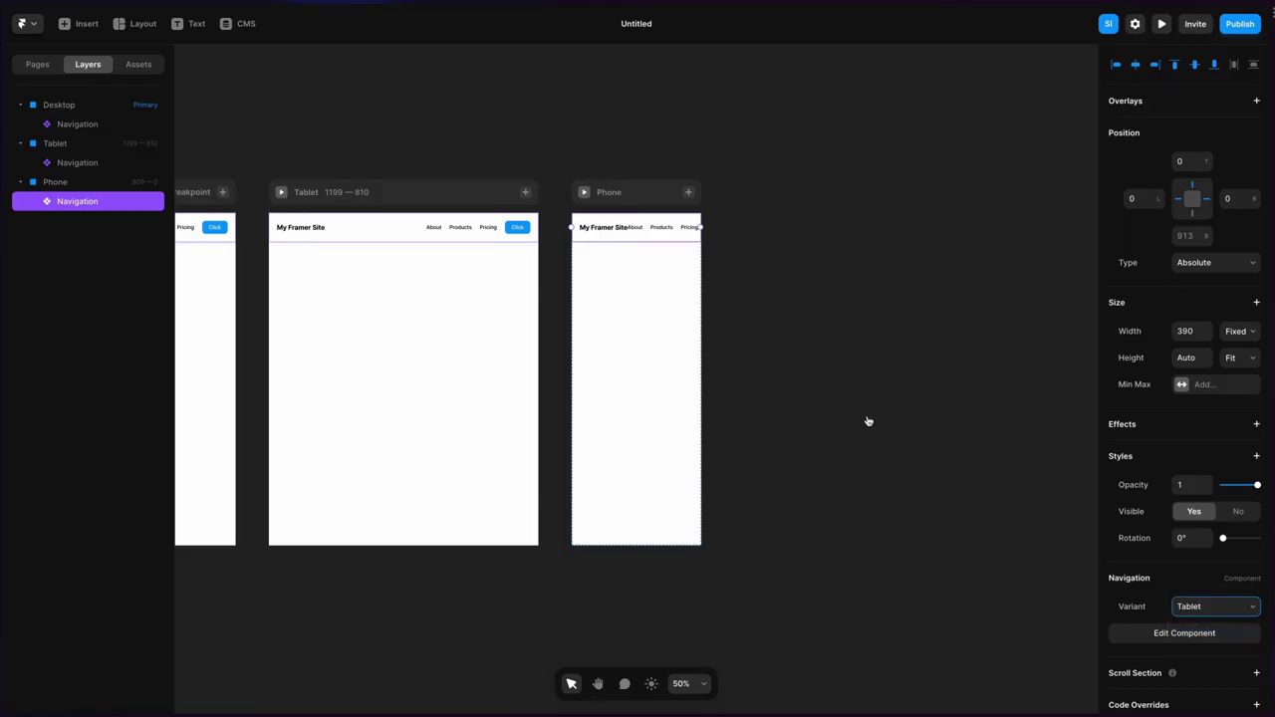
click(858, 393)
scroll(987, 200, left, 5)
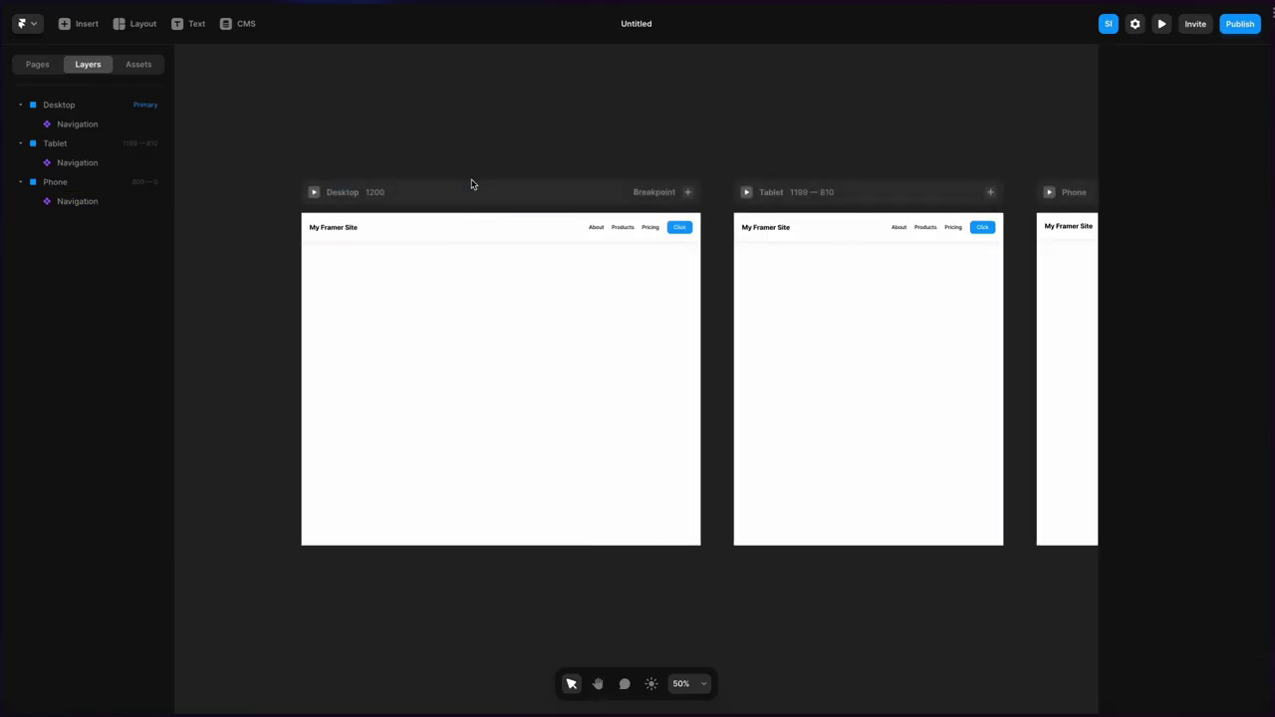
click(500, 185)
Preview the site at about 426 px wide and toggle the hamburger menu open, closed and open again
click(1162, 24)
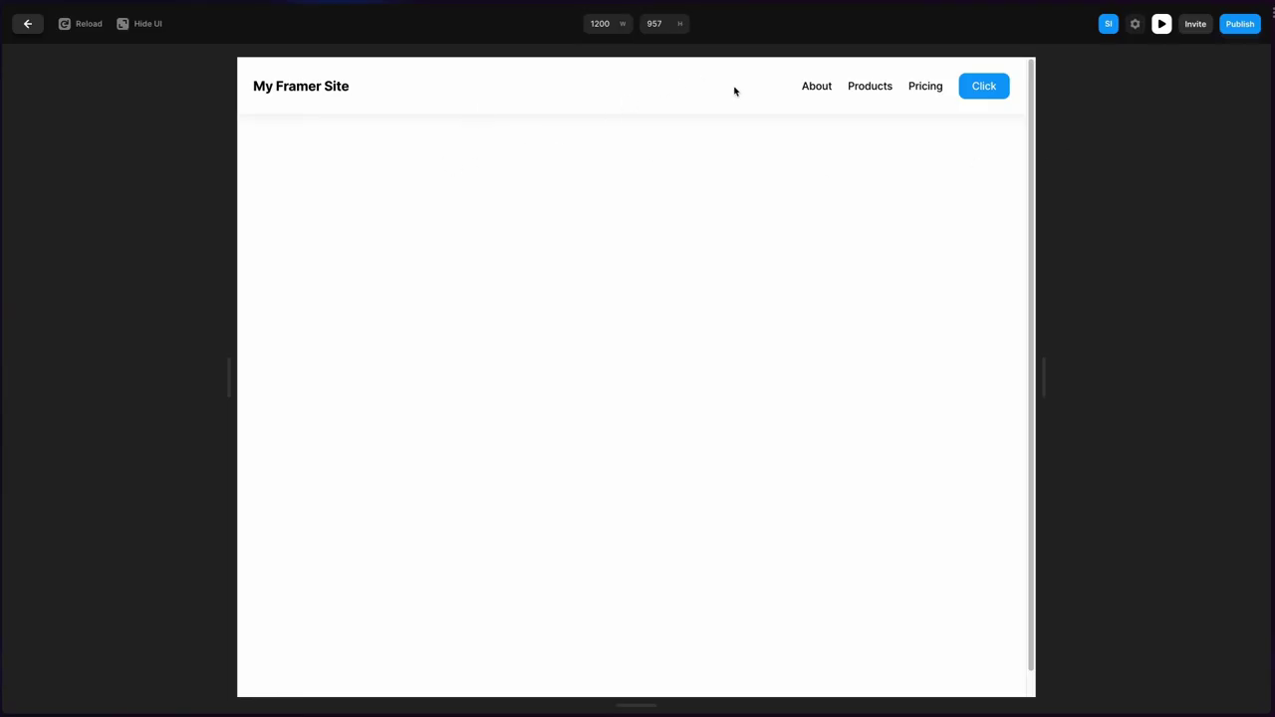
drag(1042, 387, 788, 372)
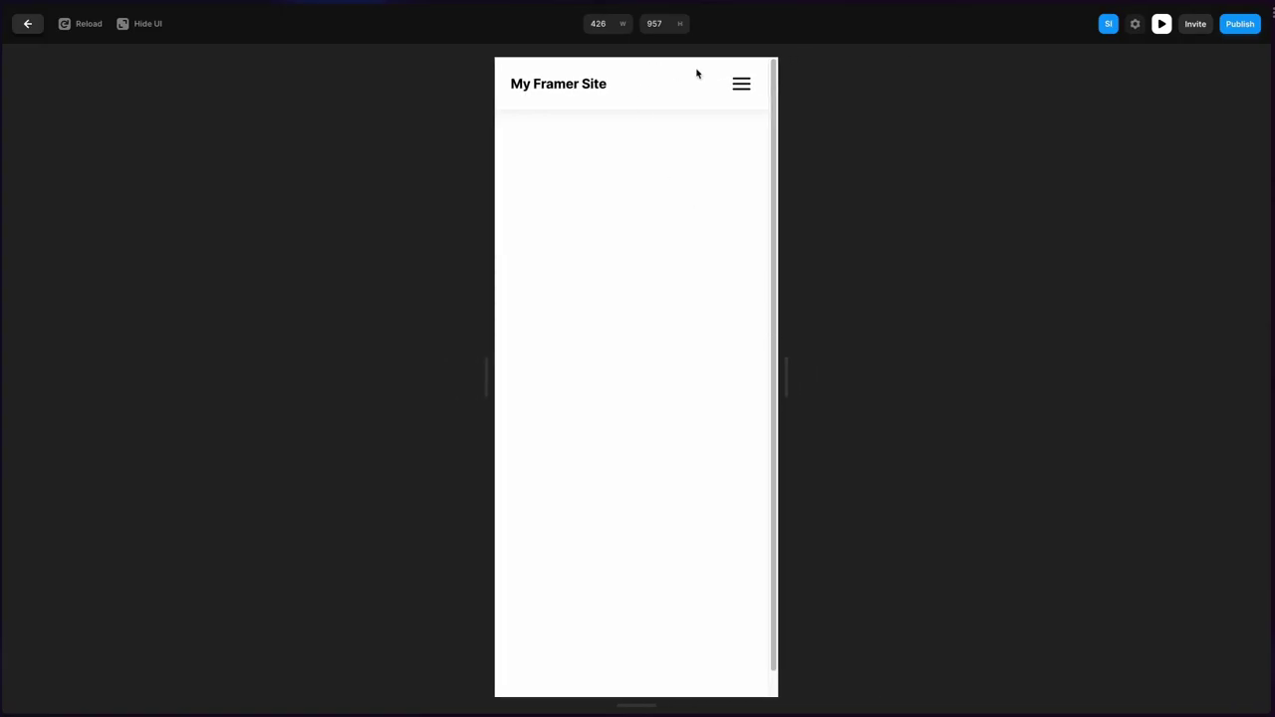
click(742, 86)
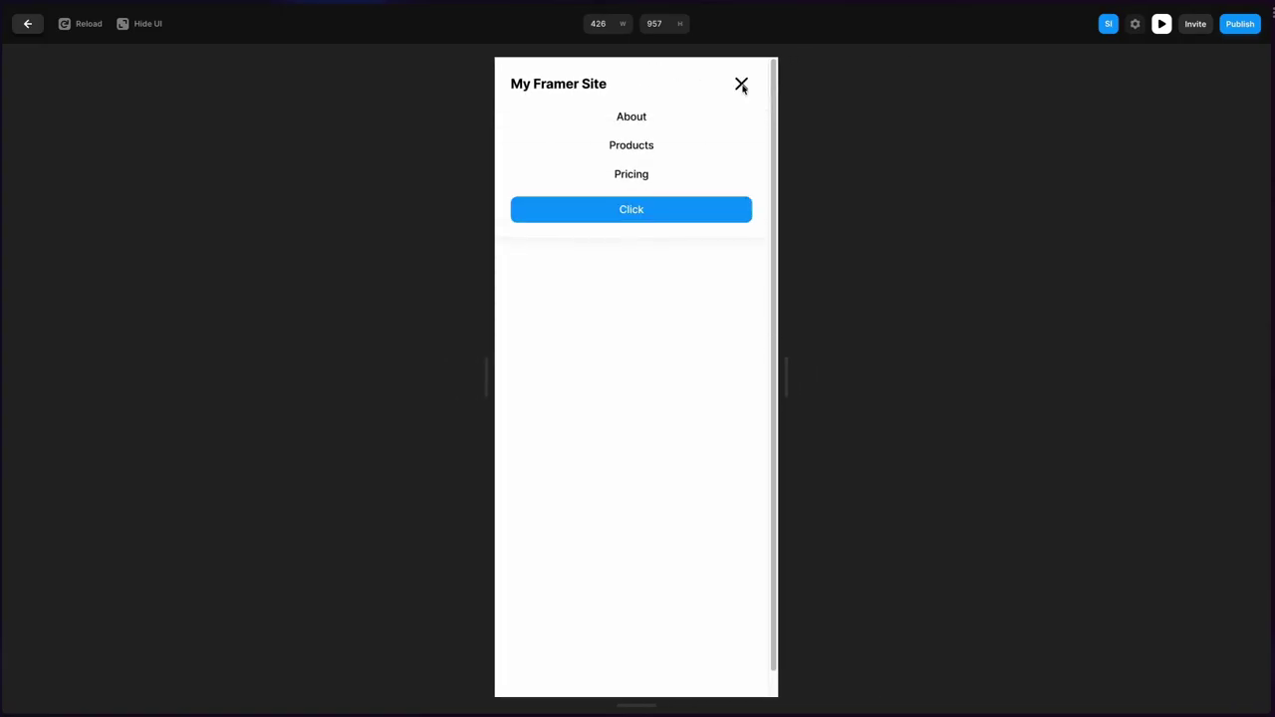
click(742, 86)
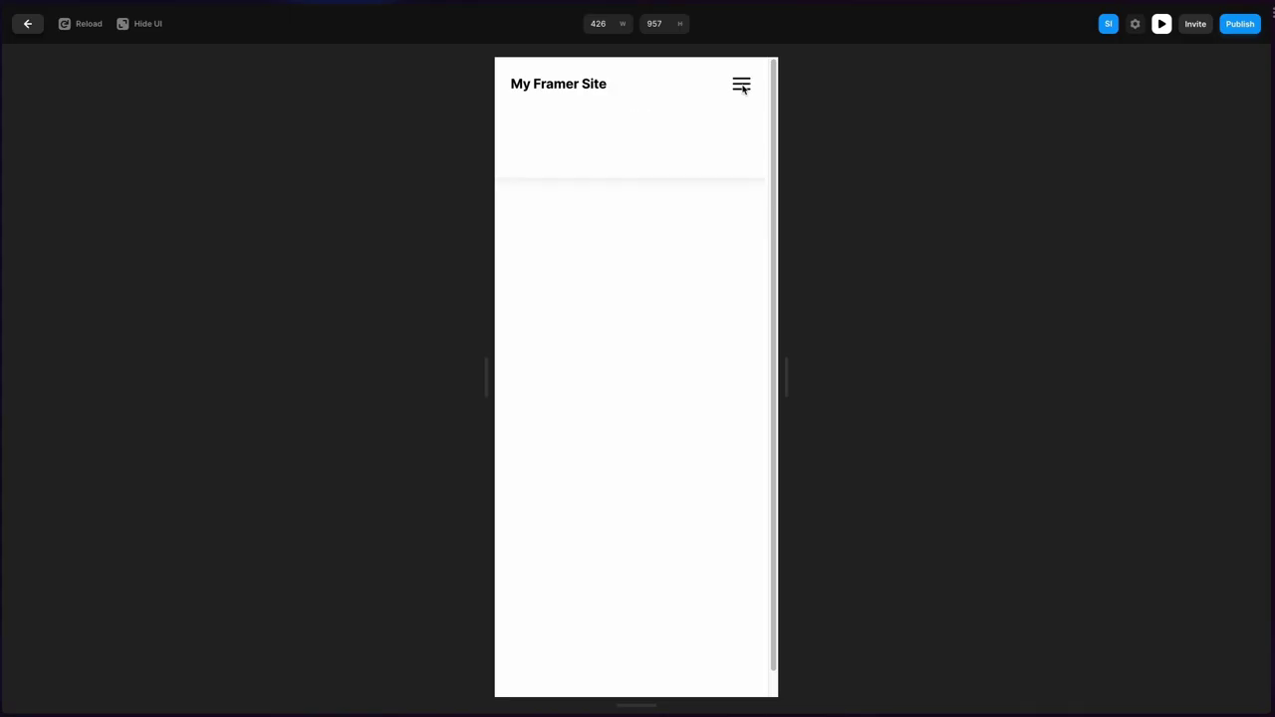
click(742, 87)
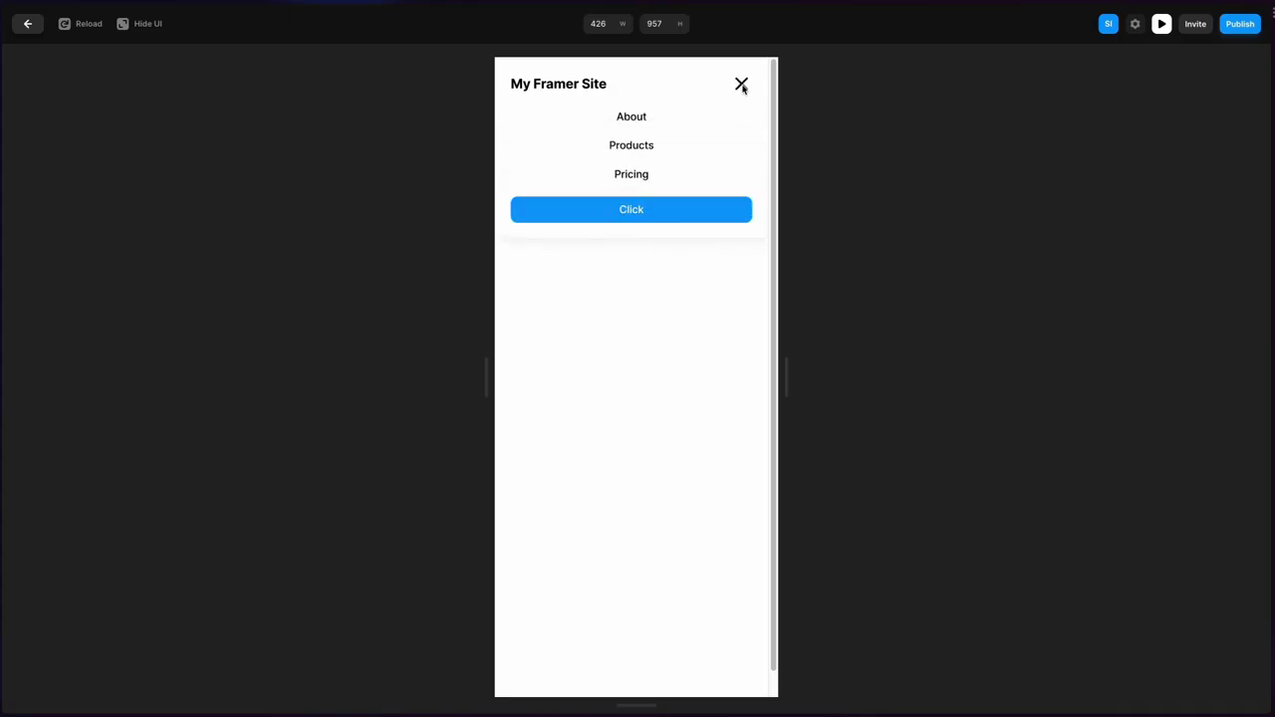
Publish the site and open it at its framer.app domain
click(1231, 31)
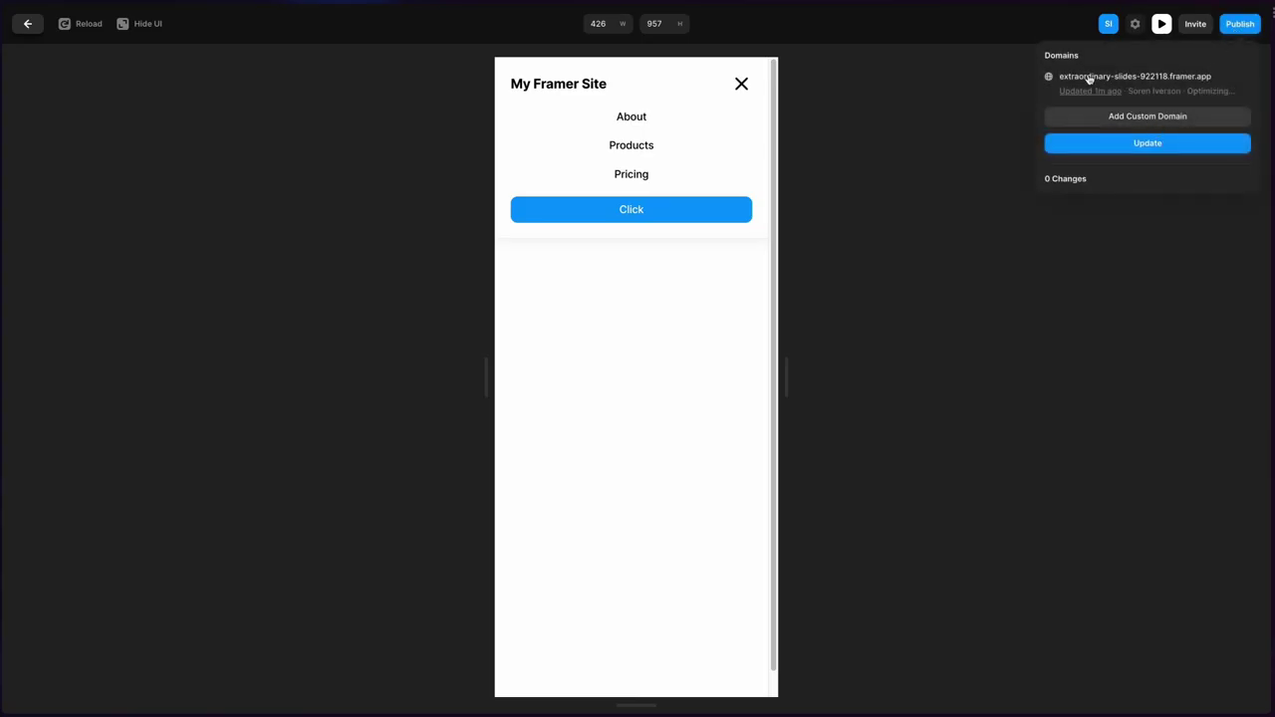
click(1155, 77)
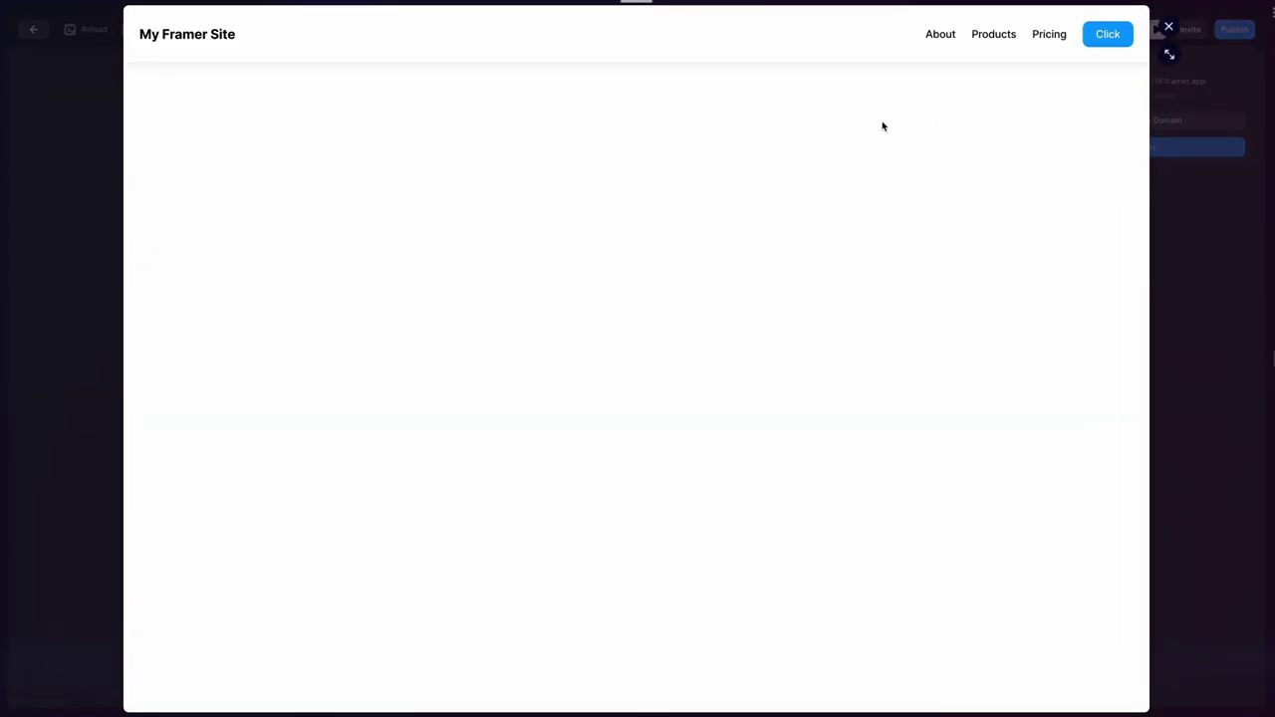